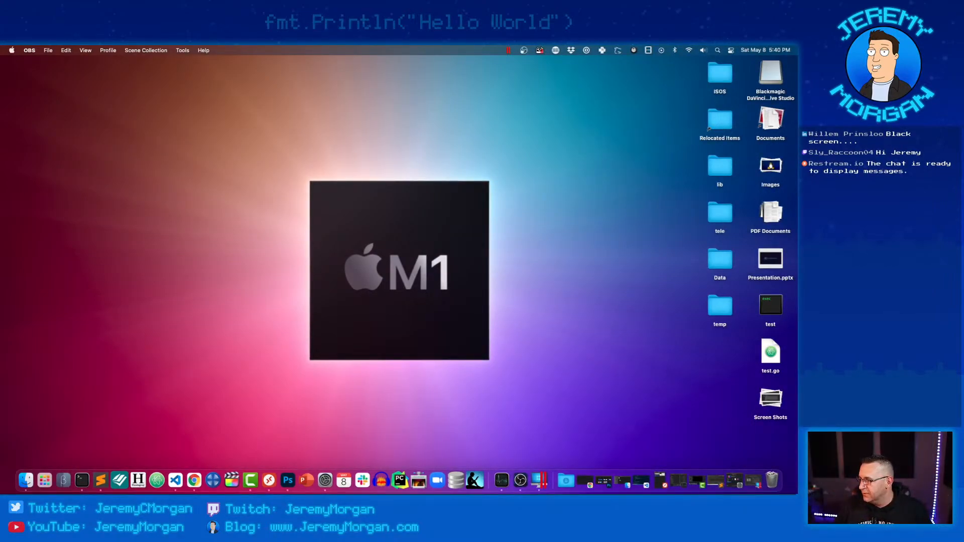
Switch briefly to Chrome and back to OBS, then browse OBS's menus and view options.
{"action": "key", "text": "super+Tab"}
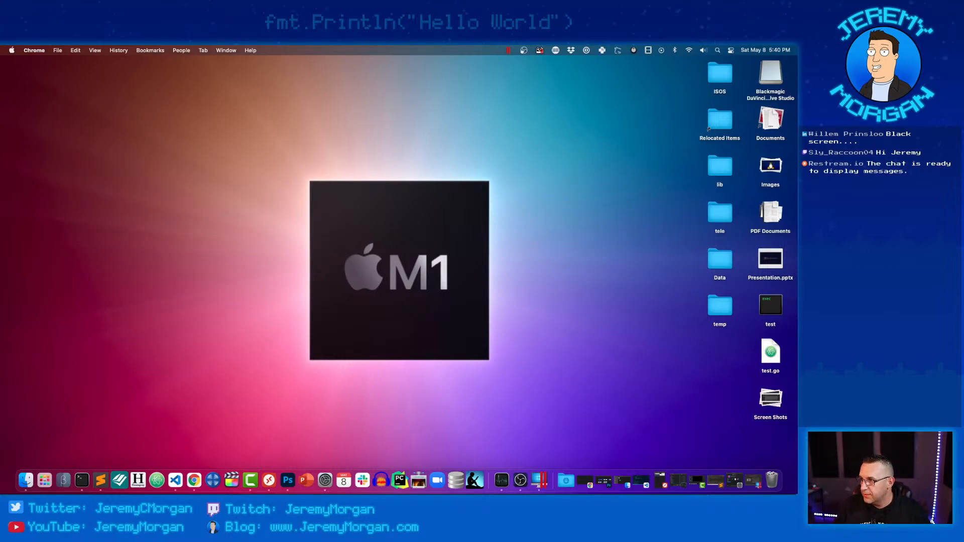
{"action": "key", "text": "super+Tab"}
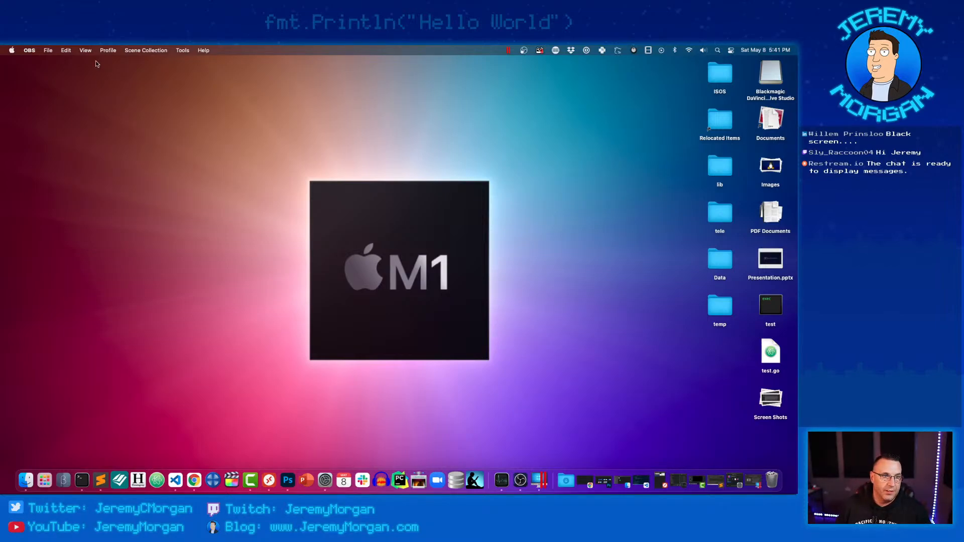
{"action": "left_click", "coordinate": [66, 50]}
{"action": "mouse_move", "coordinate": [87, 50]}
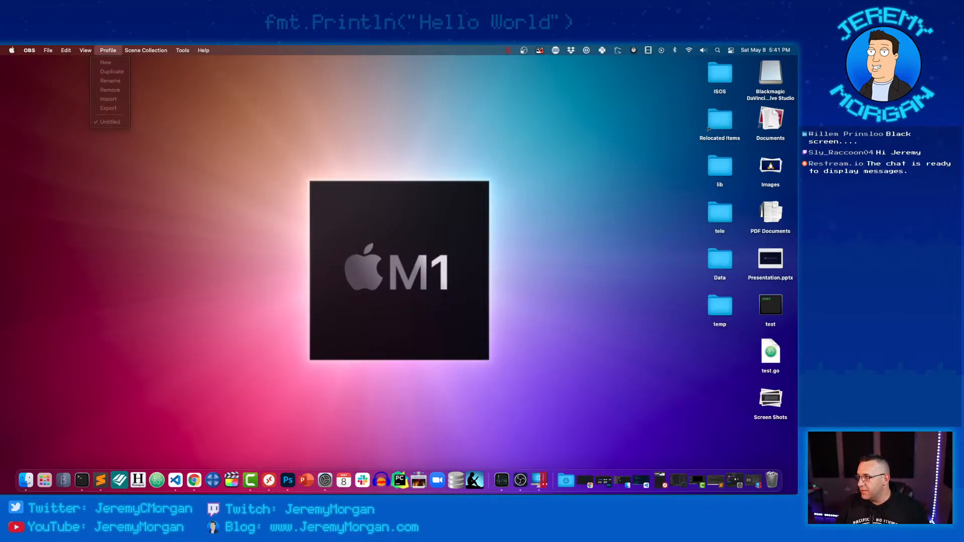
{"action": "key", "text": "Escape"}
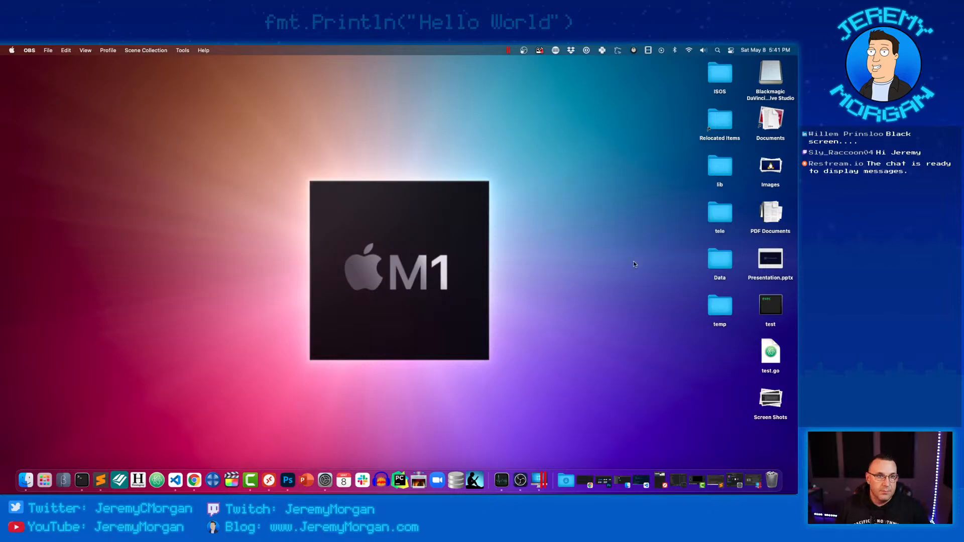
{"action": "left_click", "coordinate": [86, 51]}
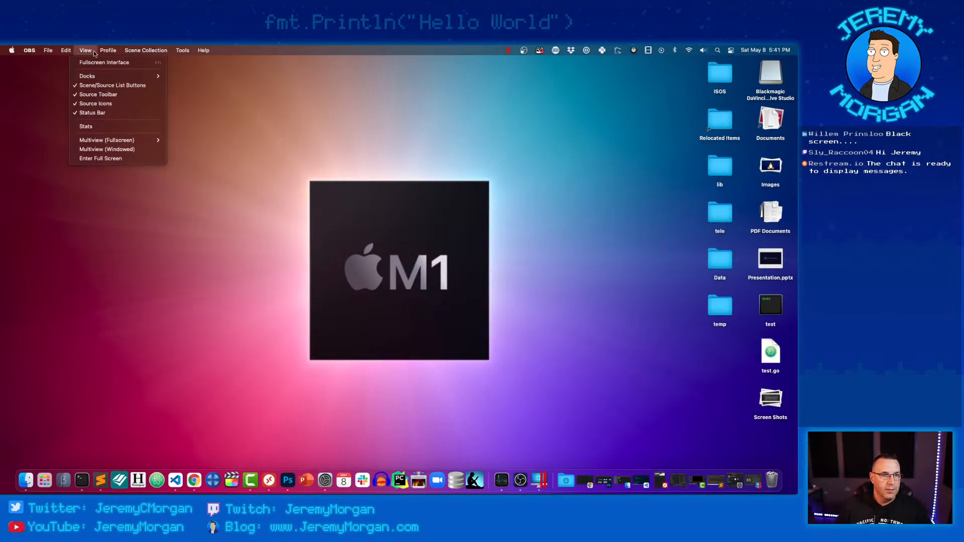
{"action": "mouse_move", "coordinate": [98, 79]}
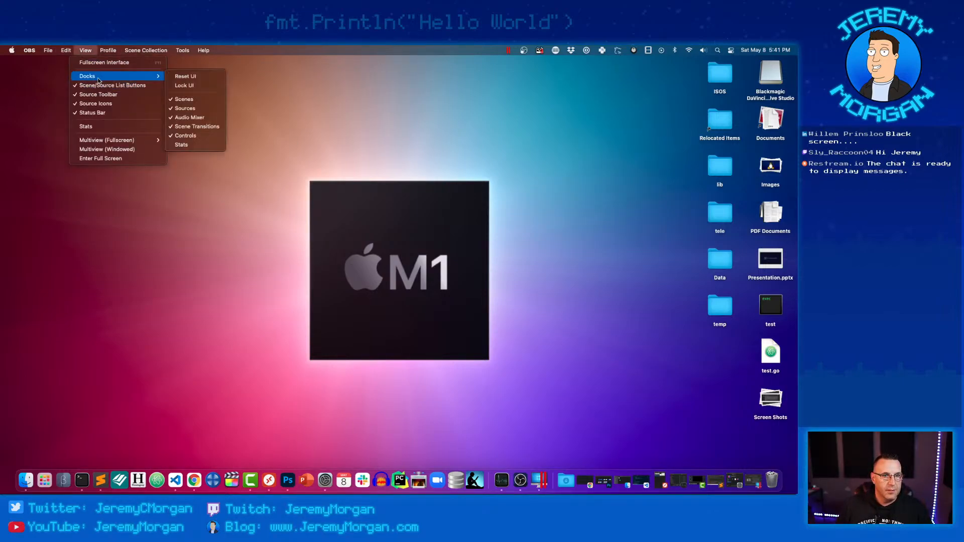
{"action": "mouse_move", "coordinate": [105, 141]}
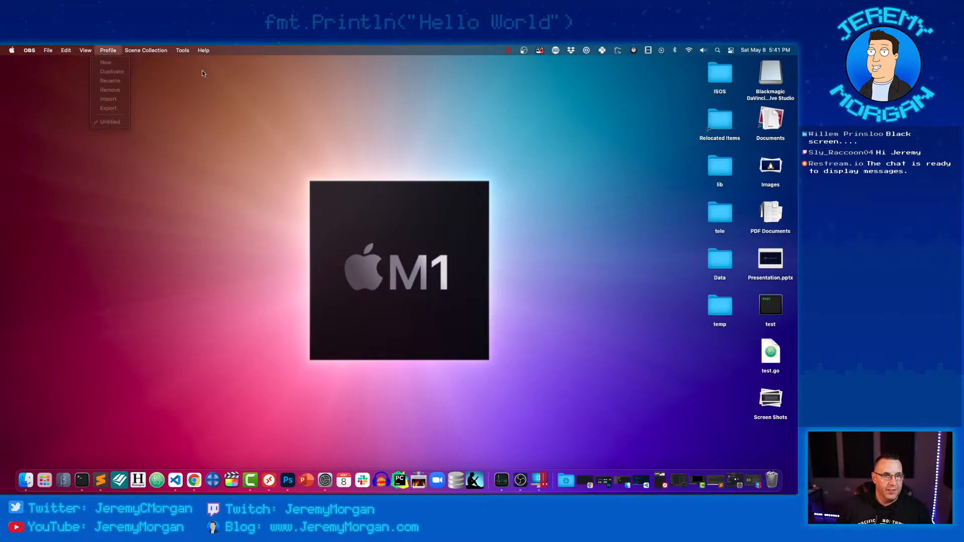
{"action": "mouse_move", "coordinate": [132, 53]}
{"action": "mouse_move", "coordinate": [63, 50]}
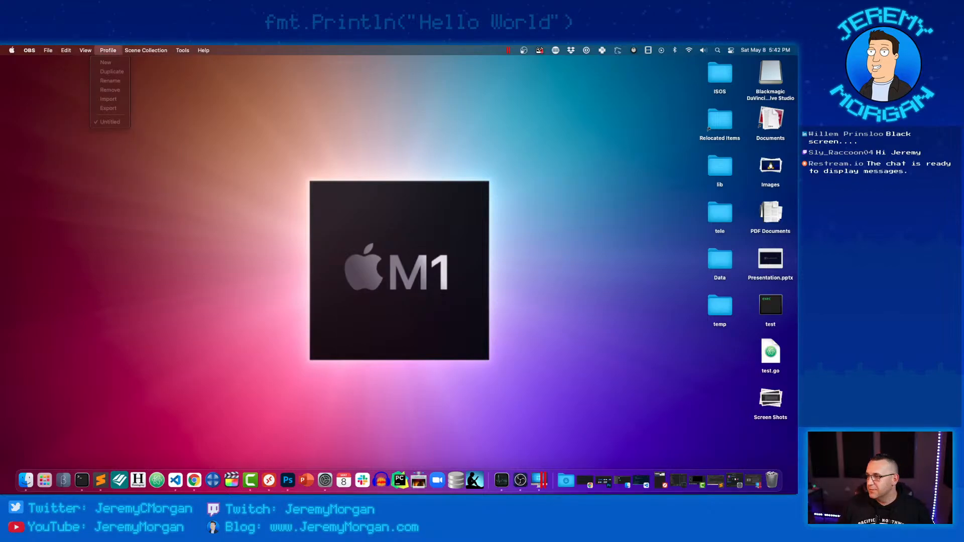
{"action": "key", "text": "Escape"}
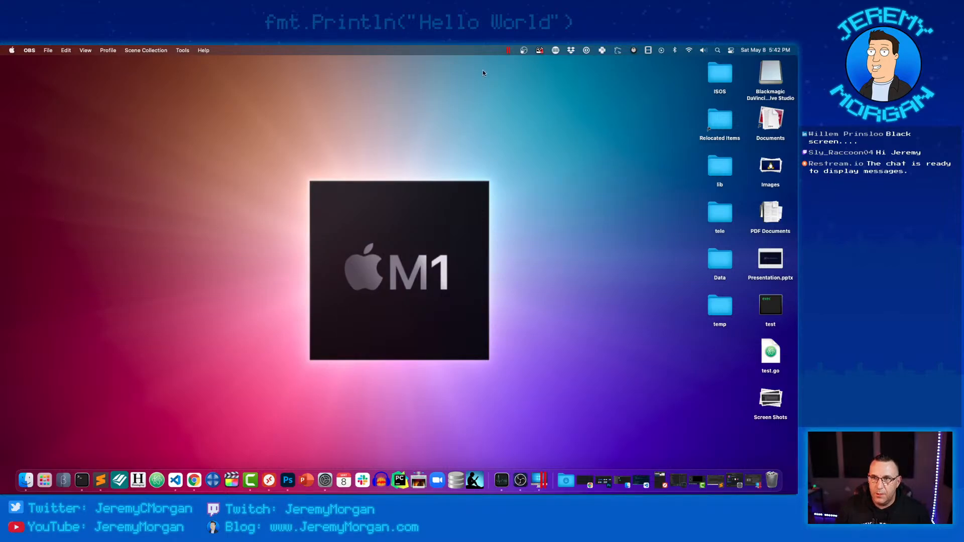
Launch Parallels Desktop, accept the M1 limitations notice, and choose installing from an image.
{"action": "left_click", "coordinate": [507, 50]}
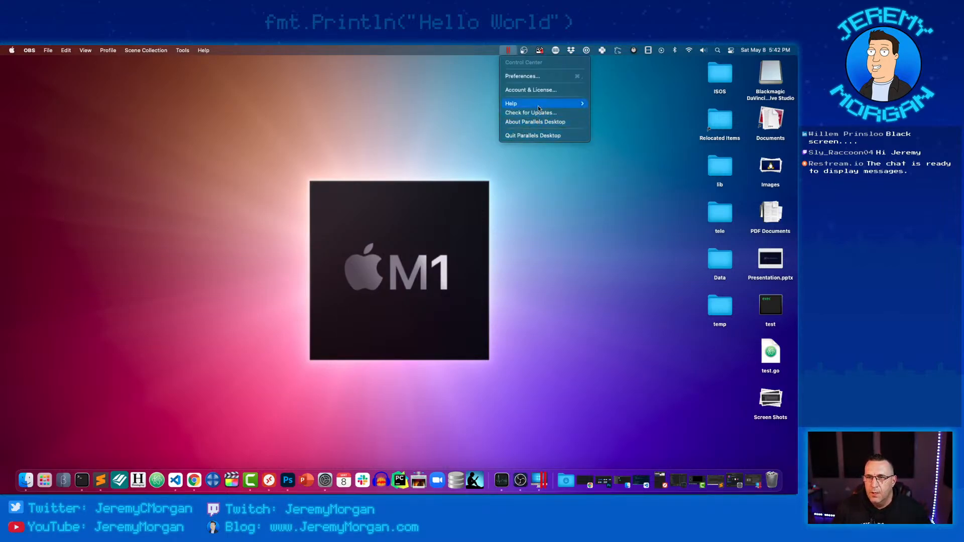
{"action": "left_click", "coordinate": [518, 397]}
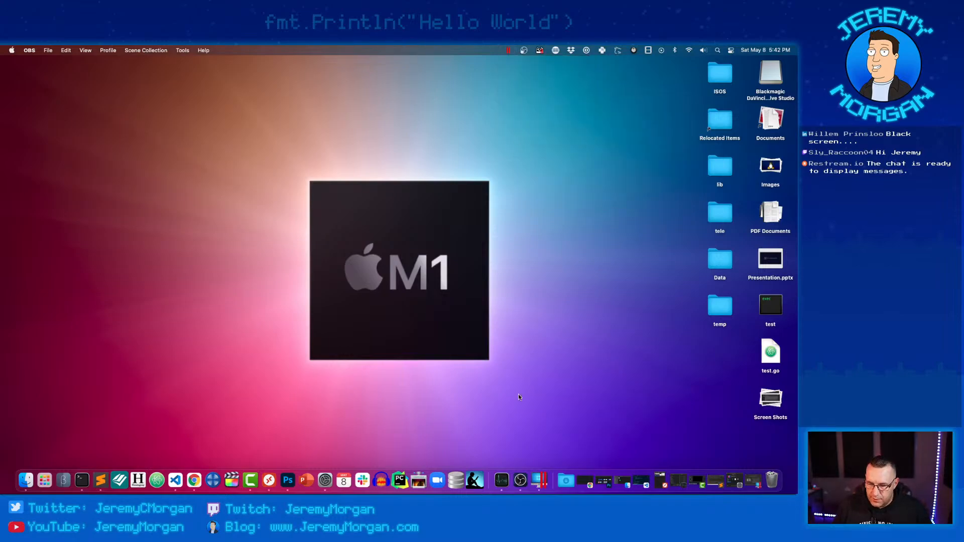
{"action": "left_click", "coordinate": [539, 480]}
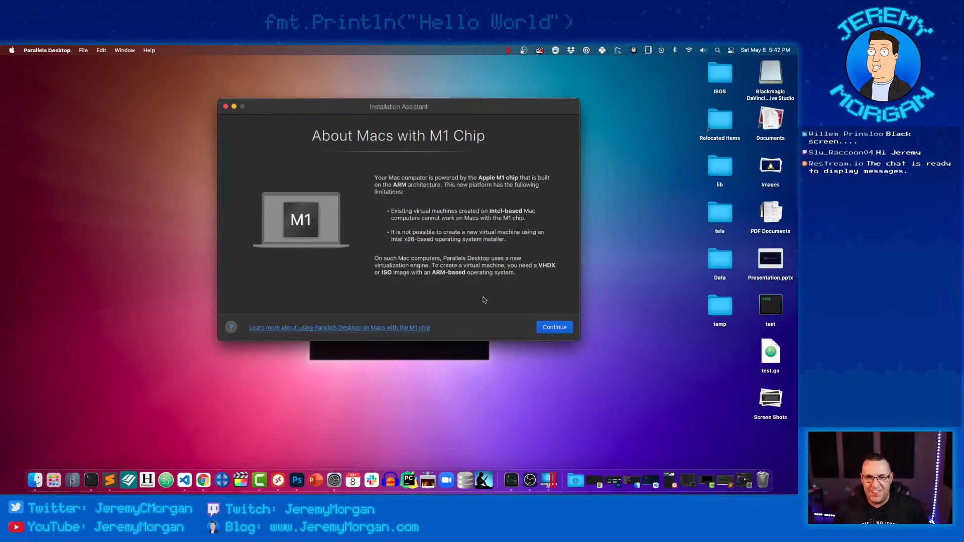
{"action": "left_click", "coordinate": [555, 328]}
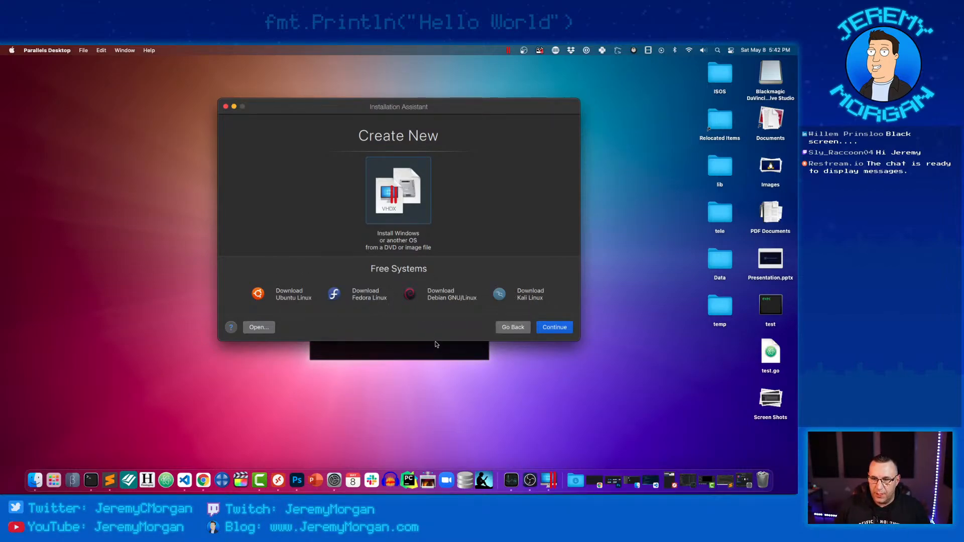
{"action": "left_click", "coordinate": [538, 331]}
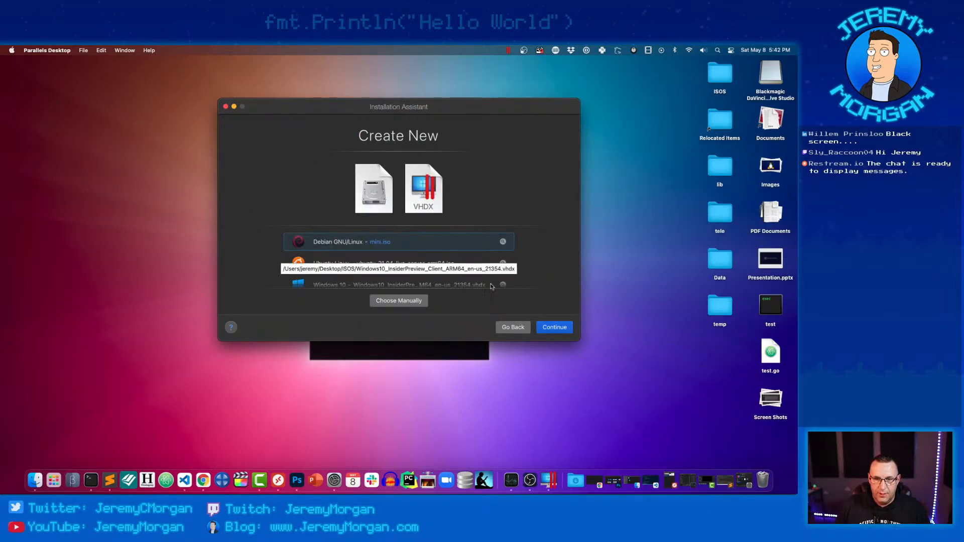
Pick the Windows10_InsiderPreview ARM64 .vhdx image from the detected list and continue.
{"action": "scroll", "coordinate": [337, 248], "scroll_direction": "down", "scroll_amount": 2}
{"action": "scroll", "coordinate": [347, 256], "scroll_direction": "up", "scroll_amount": 2}
{"action": "scroll", "coordinate": [357, 267], "scroll_direction": "down", "scroll_amount": 2}
{"action": "scroll", "coordinate": [356, 266], "scroll_direction": "down", "scroll_amount": 1}
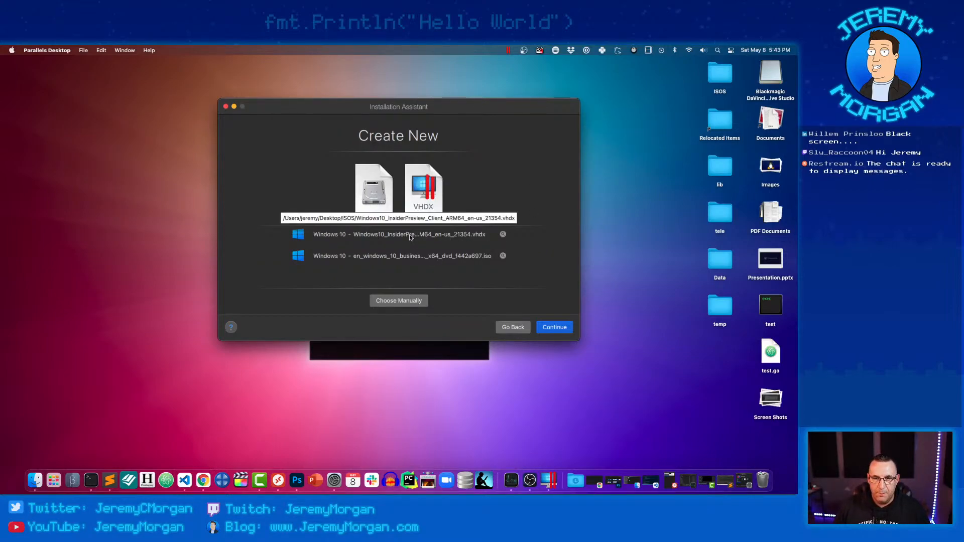
{"action": "left_click", "coordinate": [409, 235]}
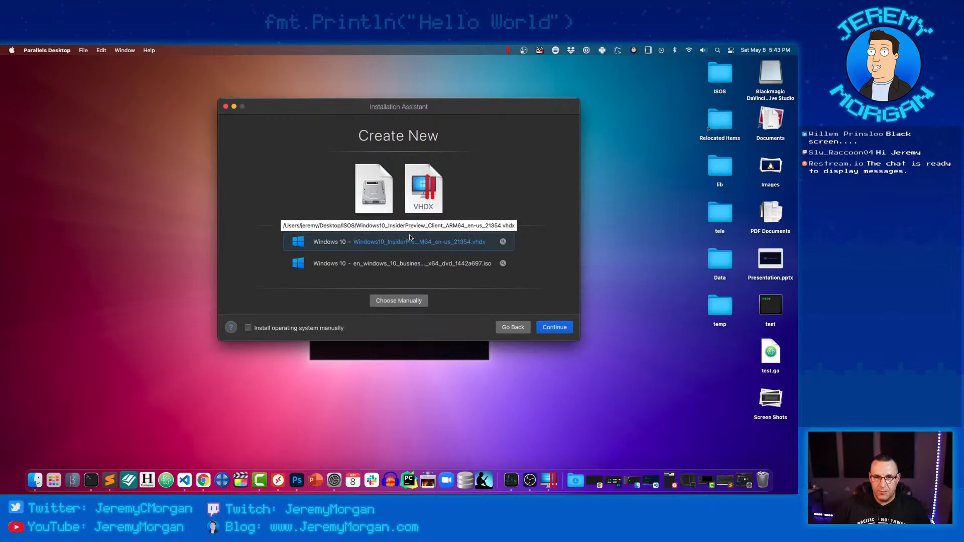
{"action": "left_click", "coordinate": [405, 301]}
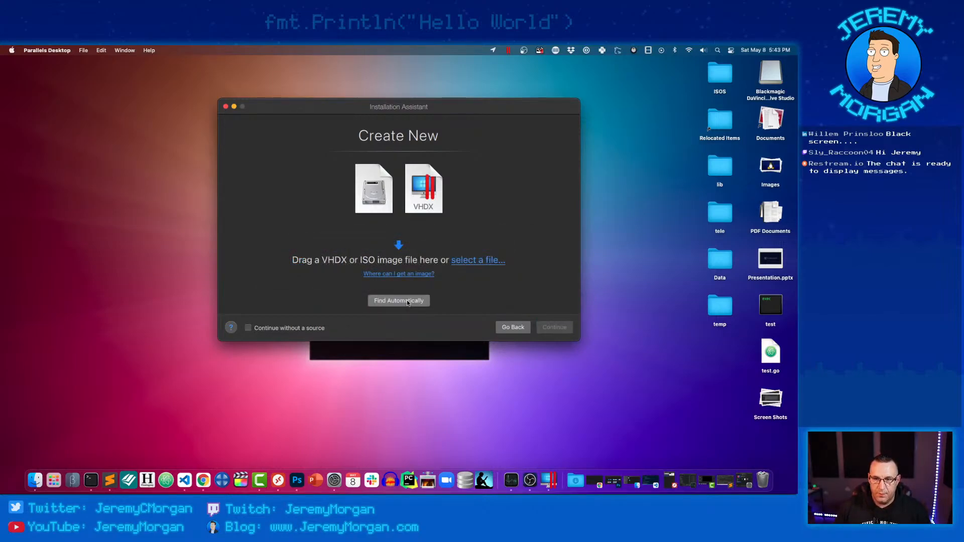
{"action": "left_click", "coordinate": [513, 327]}
{"action": "left_click", "coordinate": [548, 331]}
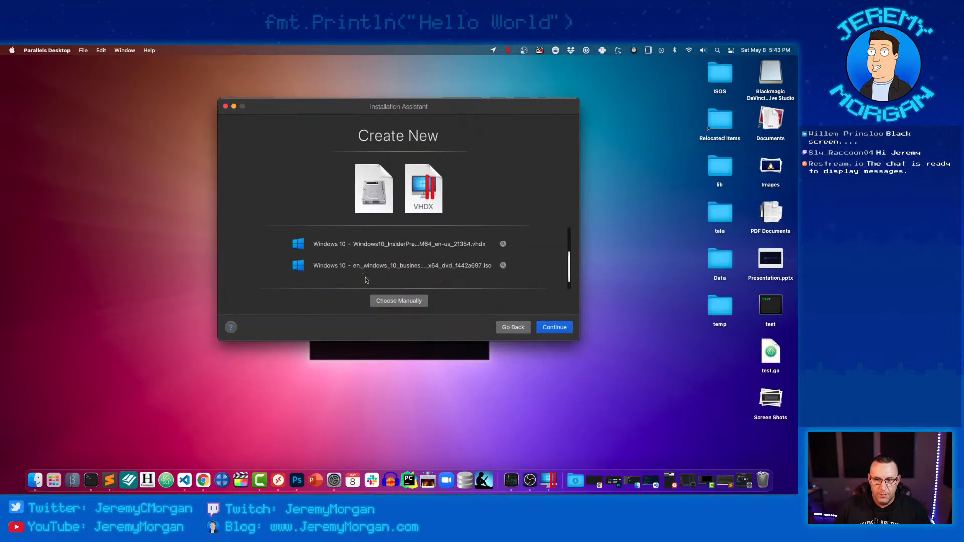
{"action": "left_click", "coordinate": [409, 240]}
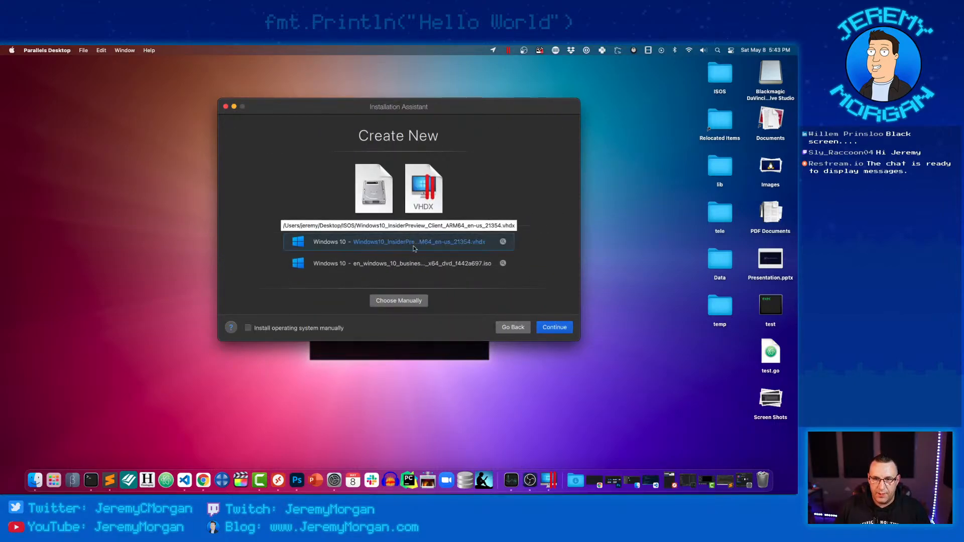
{"action": "left_click", "coordinate": [553, 329]}
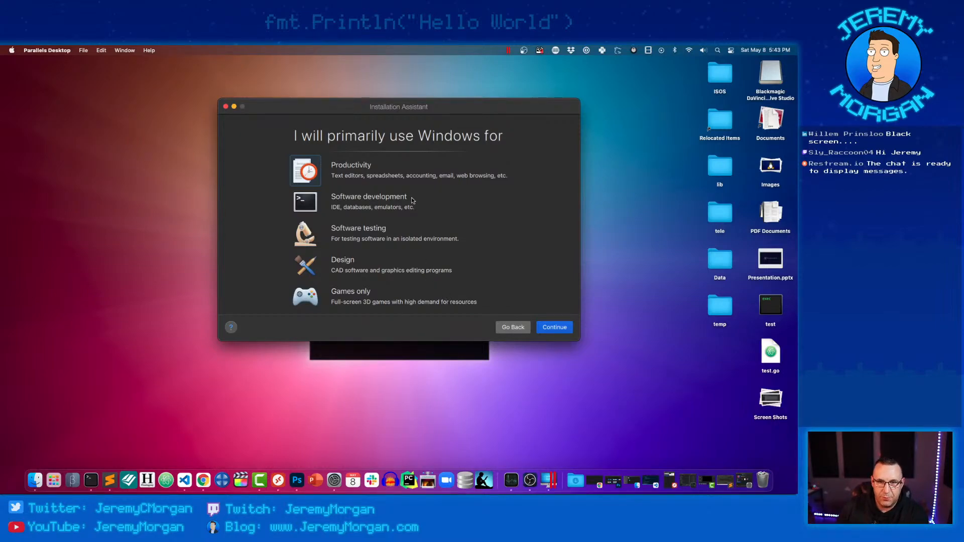
Choose Software development as Windows' primary use and continue to Name and Location.
{"action": "left_click", "coordinate": [397, 202]}
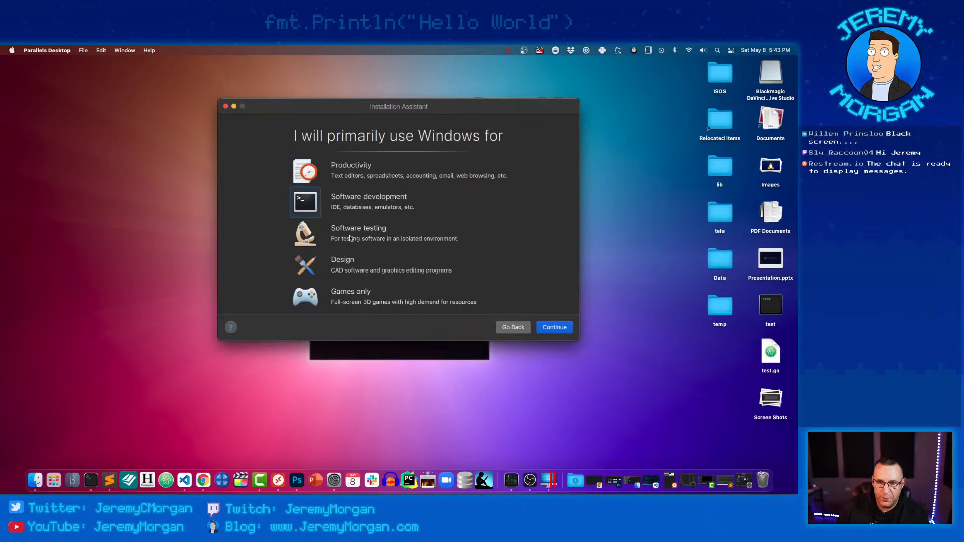
{"action": "left_click", "coordinate": [552, 327]}
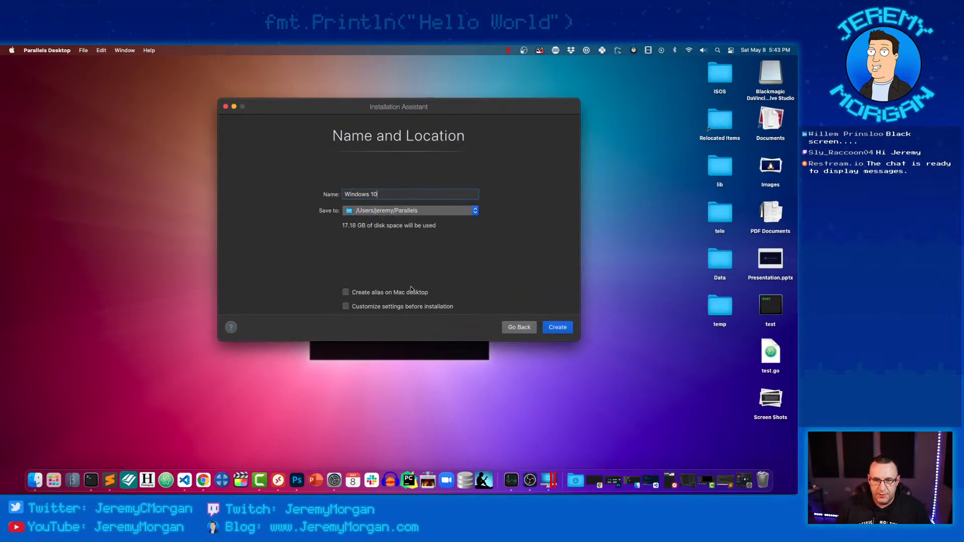
Tick Customize settings before installation and create the Windows 10 virtual machine.
{"action": "left_click", "coordinate": [416, 307]}
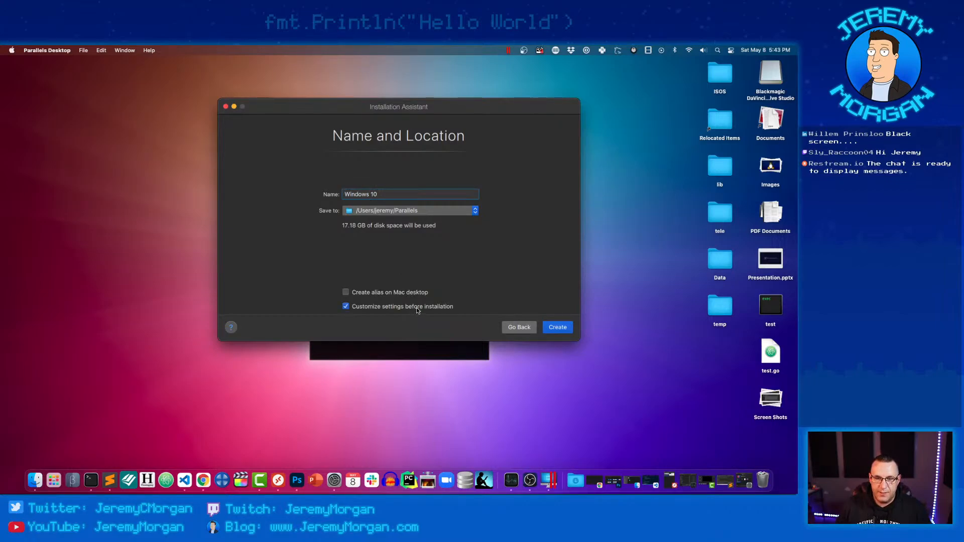
{"action": "left_click", "coordinate": [555, 327]}
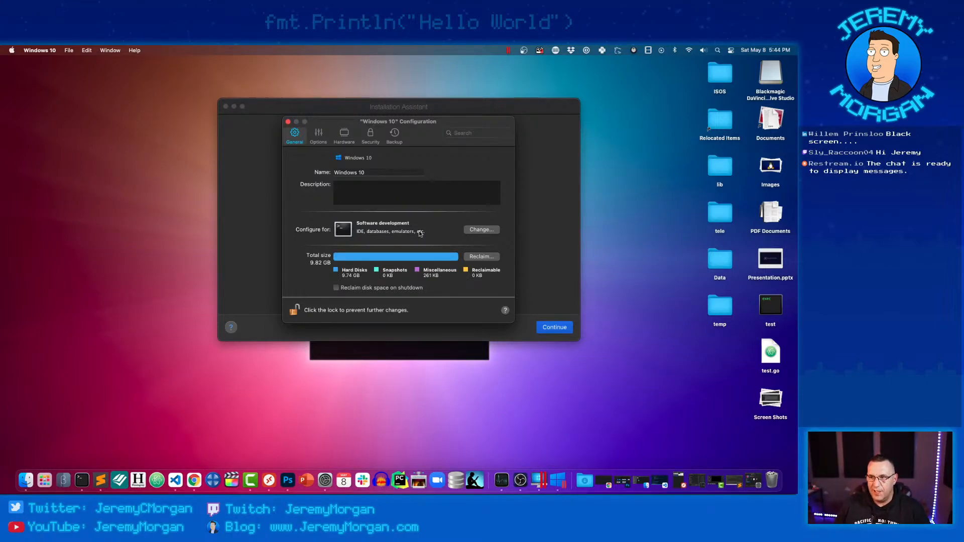
Enter the VM description 'Base Windows Inctall' and confirm the profile stays Software development.
{"action": "left_click", "coordinate": [382, 190]}
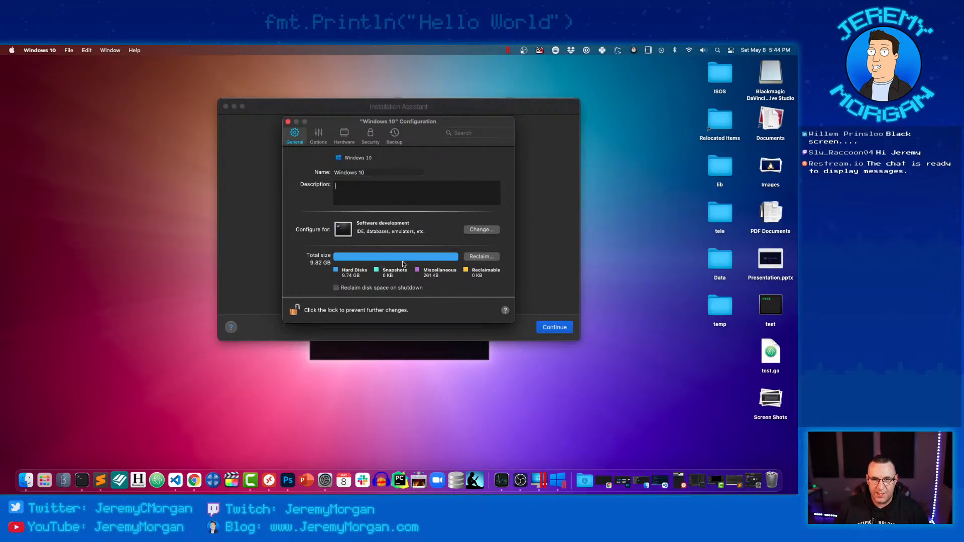
{"action": "left_click", "coordinate": [385, 191]}
{"action": "type", "text": "Base "}
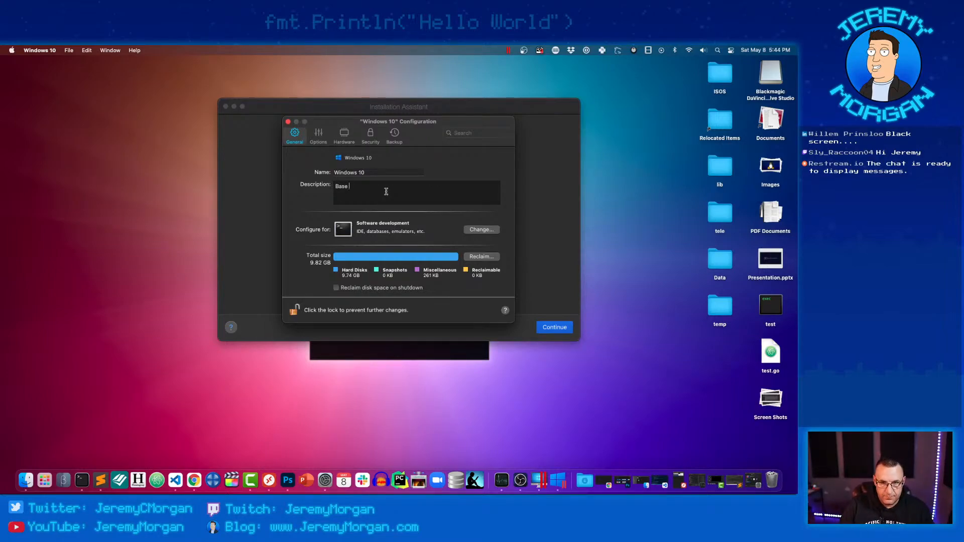
{"action": "type", "text": "Windows Inc"}
{"action": "type", "text": "tall"}
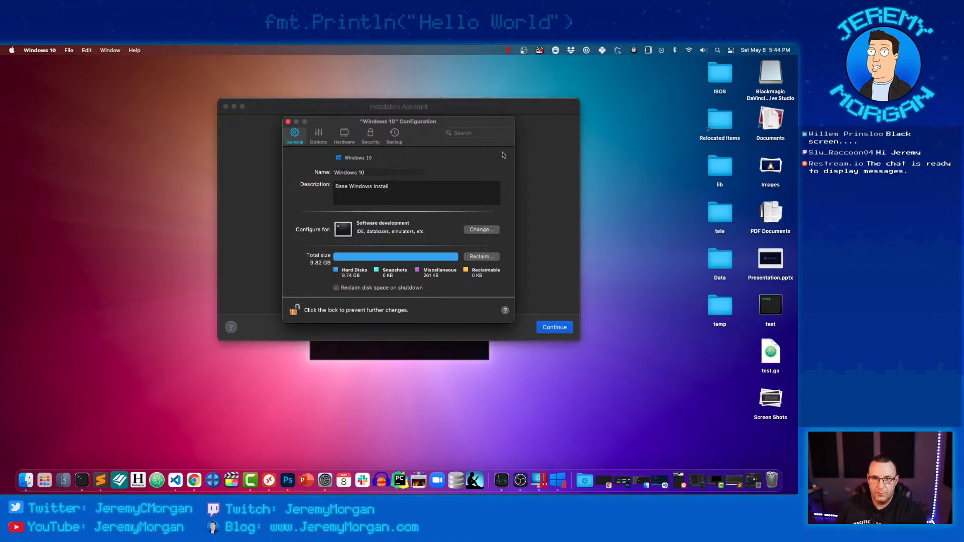
{"action": "left_click", "coordinate": [480, 231]}
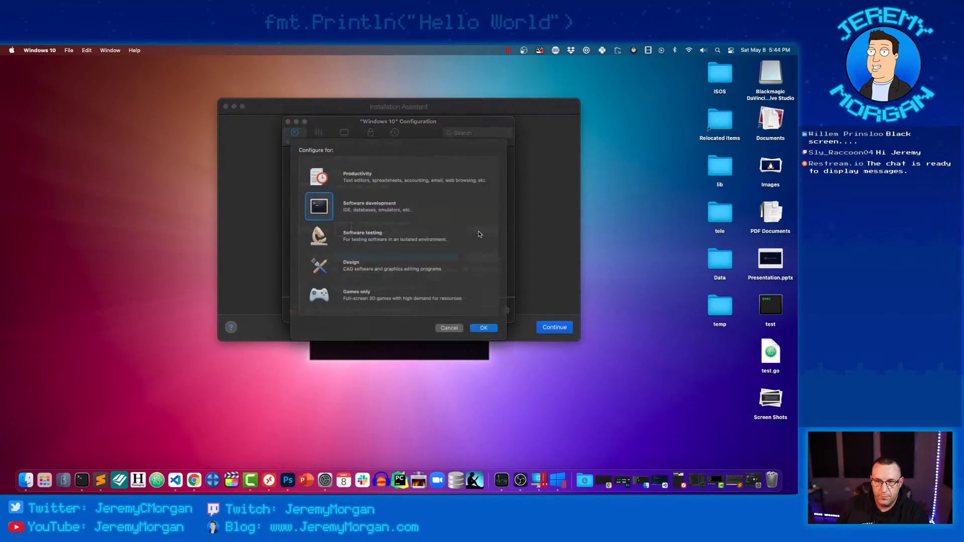
{"action": "left_click", "coordinate": [449, 336]}
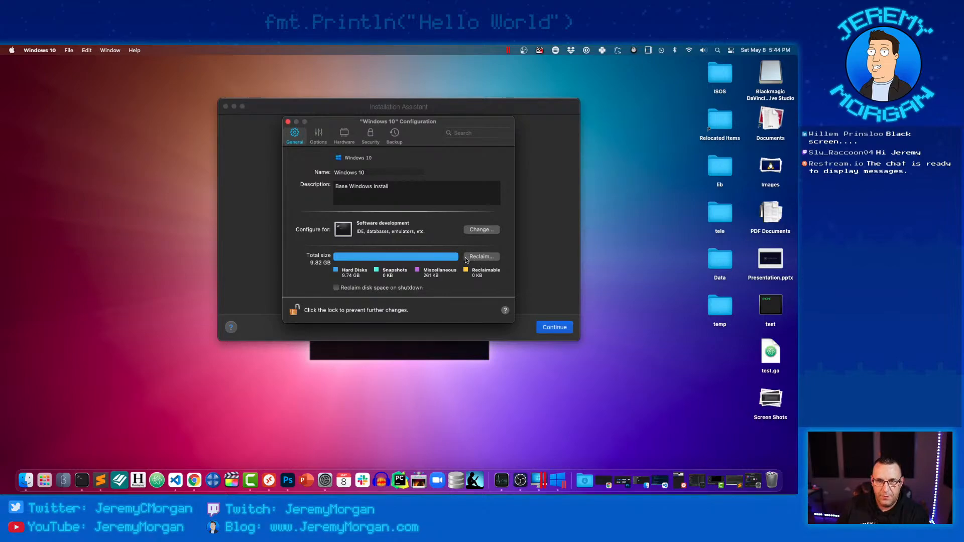
Show the Windows 10 VM's Options pane with its startup and shutdown settings.
{"action": "left_click", "coordinate": [318, 136]}
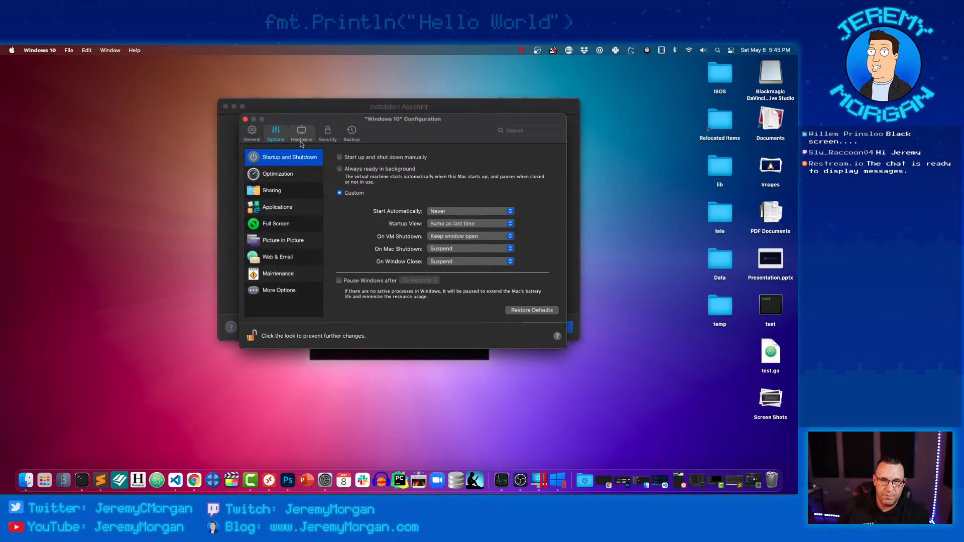
{"action": "left_click", "coordinate": [252, 133]}
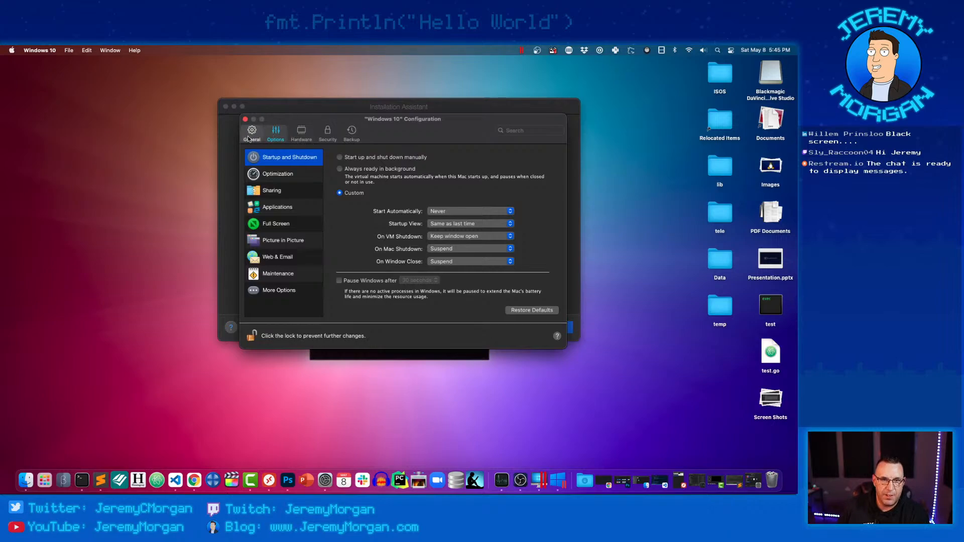
{"action": "left_click", "coordinate": [275, 133]}
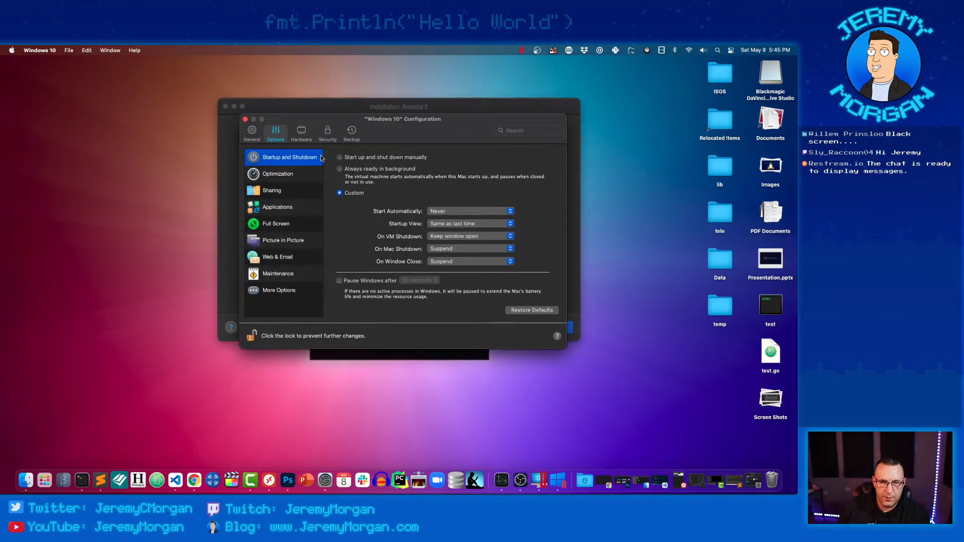
Give the VM 8 processors and raise its memory to 4668 MB in Hardware settings.
{"action": "left_click", "coordinate": [302, 134]}
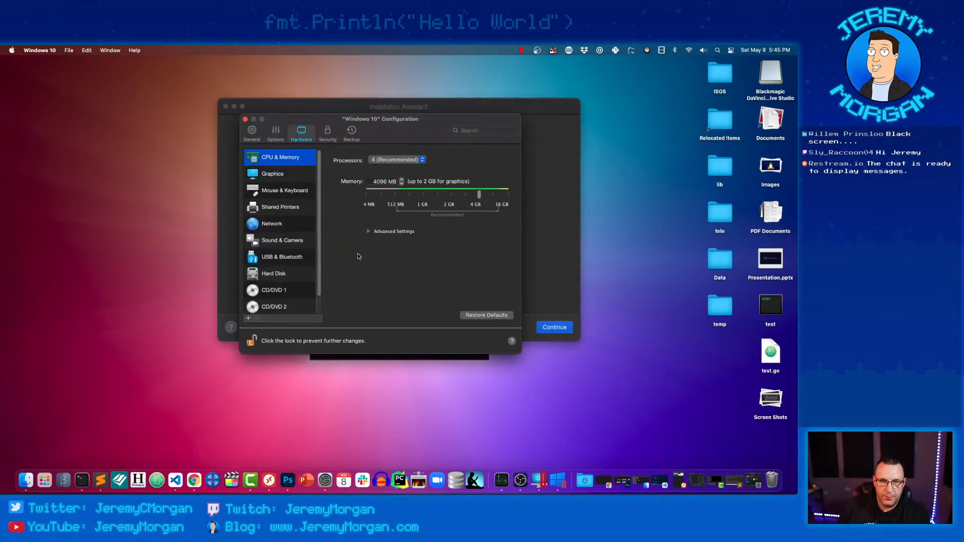
{"action": "left_click", "coordinate": [399, 160]}
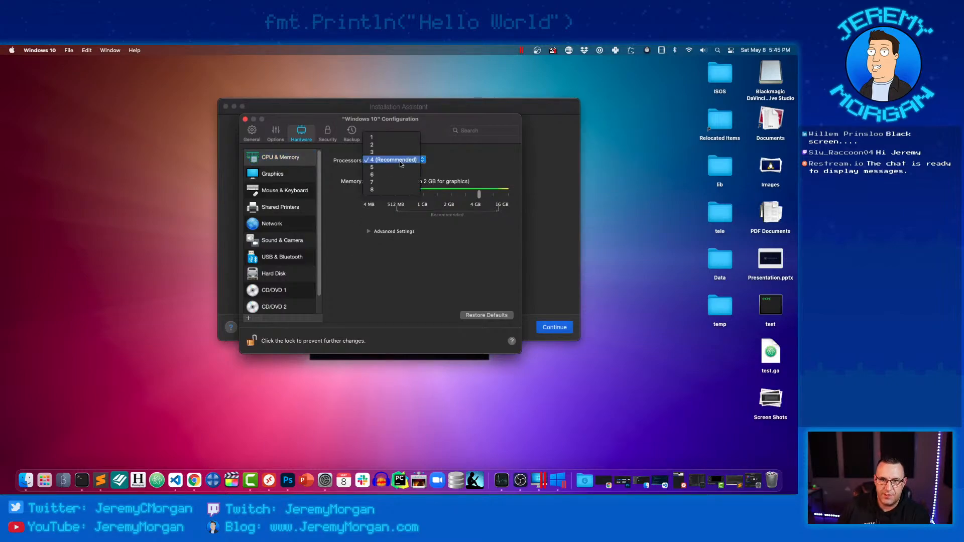
{"action": "left_click", "coordinate": [401, 189]}
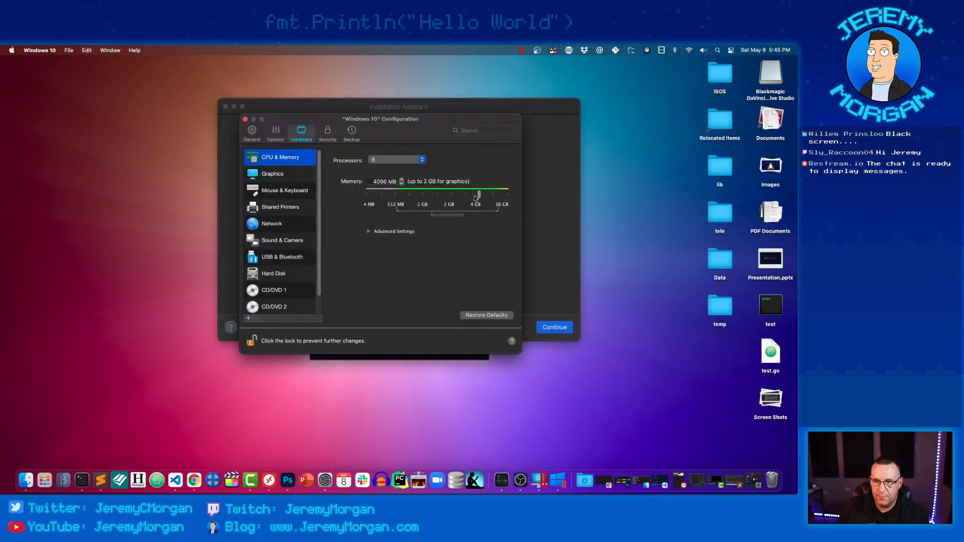
{"action": "mouse_move", "coordinate": [479, 195]}
{"action": "left_mouse_down"}
{"action": "mouse_move", "coordinate": [488, 196]}
{"action": "mouse_move", "coordinate": [480, 193]}
{"action": "left_mouse_up"}
{"action": "left_click", "coordinate": [501, 480]}
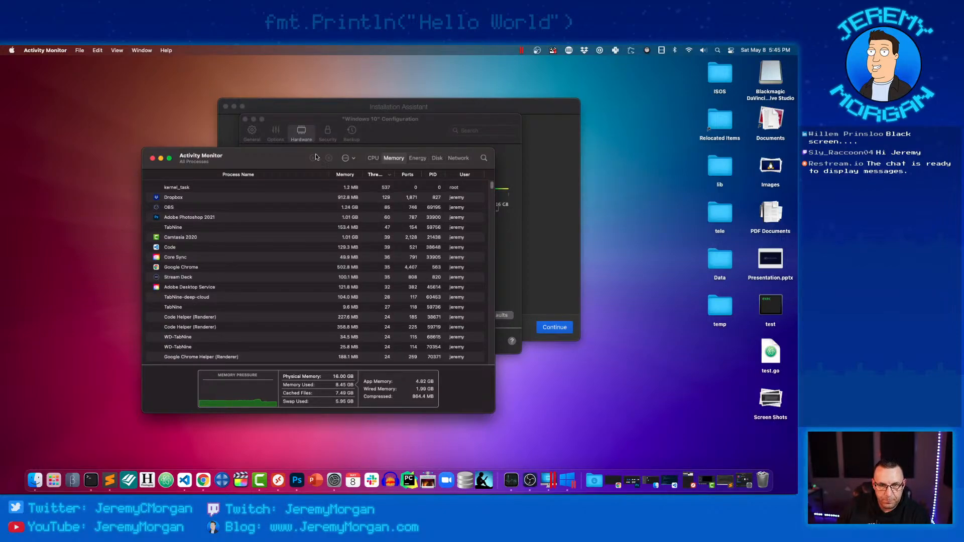
Quit Camtasia, Photoshop and VS Code from the Dock to free RAM, then close Activity Monitor.
{"action": "left_click_drag", "start_coordinate": [280, 155], "coordinate": [332, 150]}
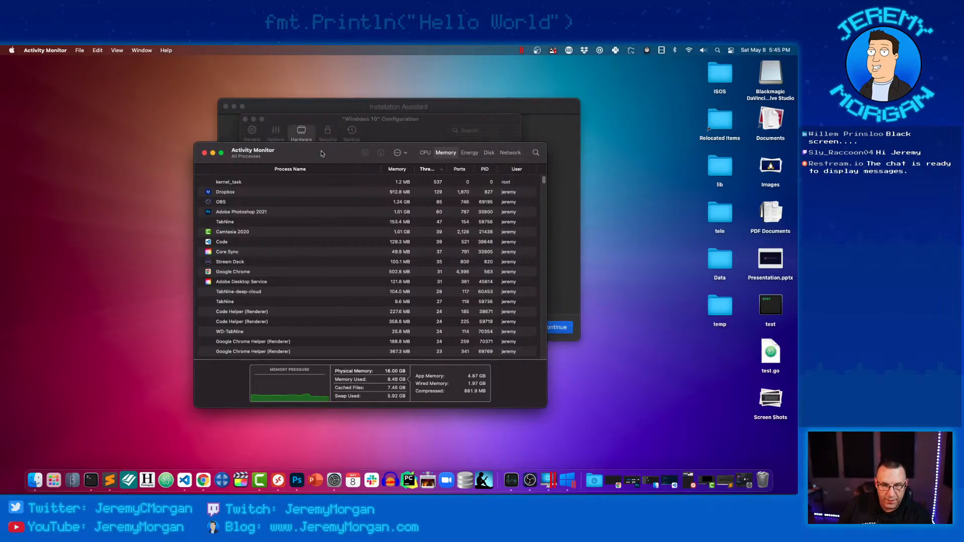
{"action": "right_click", "coordinate": [259, 481]}
{"action": "left_click", "coordinate": [262, 454]}
{"action": "right_click", "coordinate": [305, 481]}
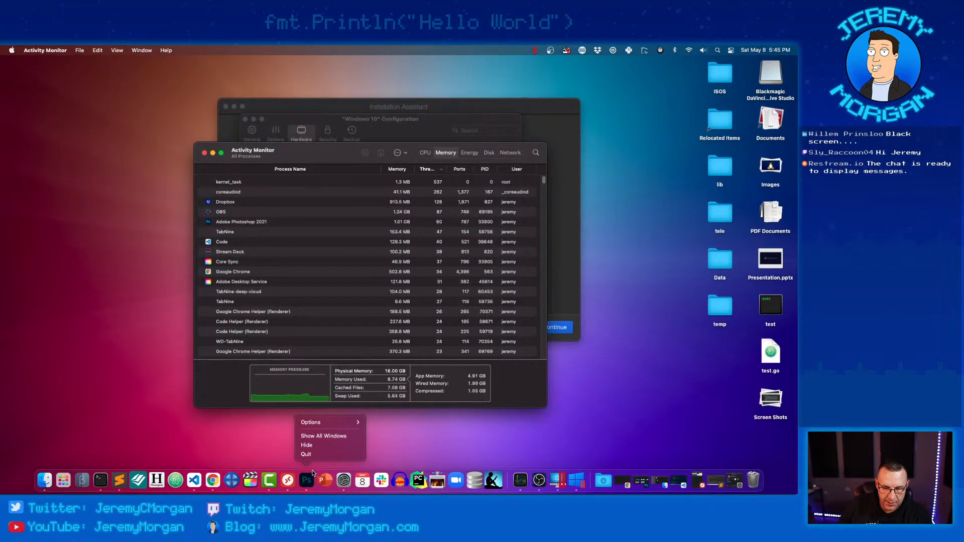
{"action": "left_click", "coordinate": [326, 459]}
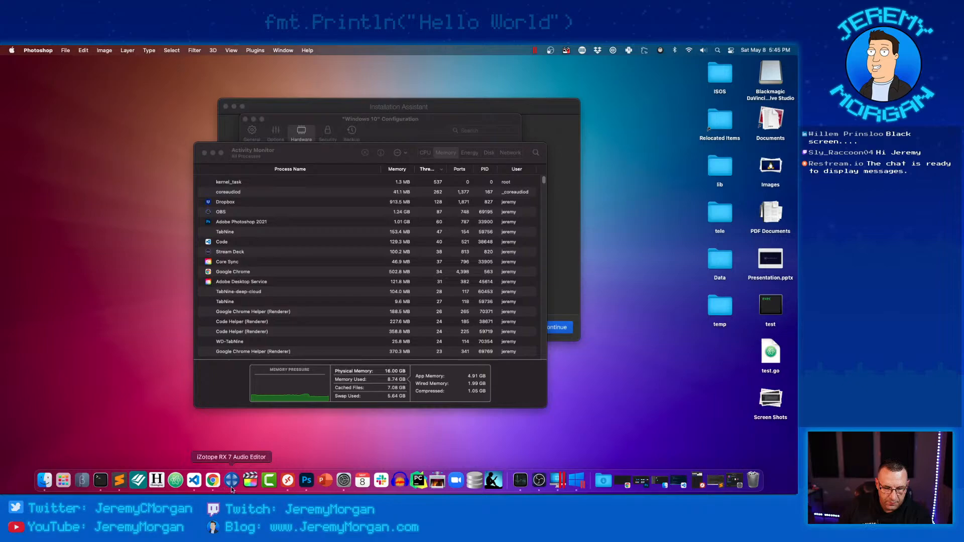
{"action": "right_click", "coordinate": [203, 481]}
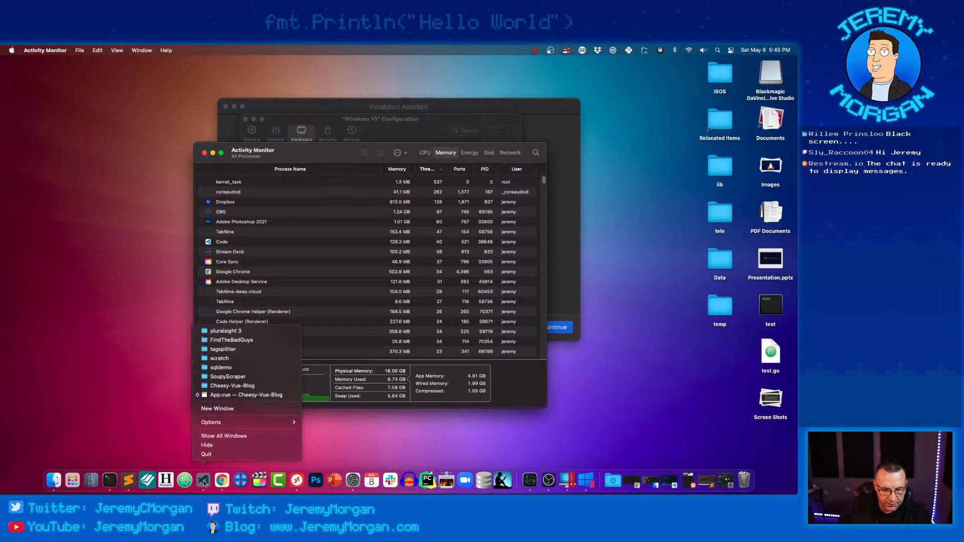
{"action": "left_click", "coordinate": [301, 453]}
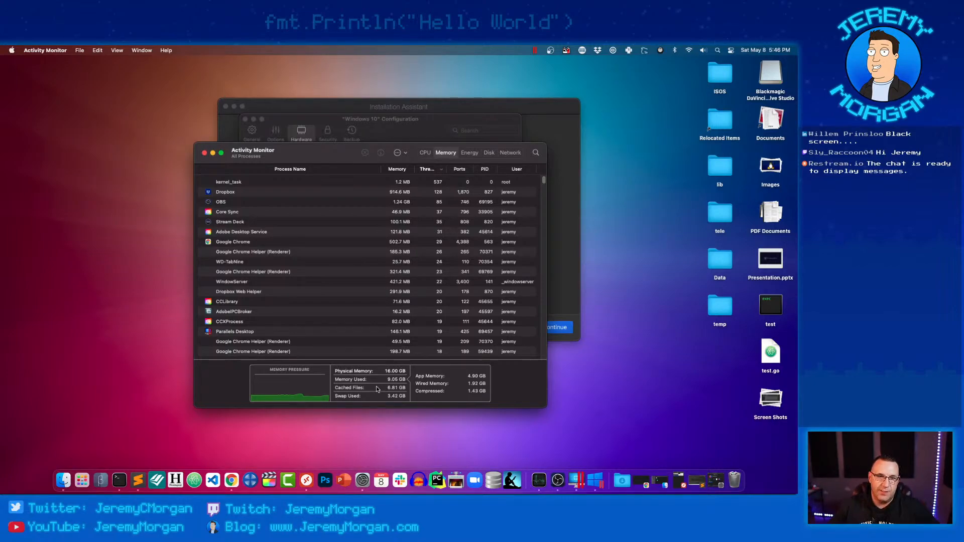
{"action": "left_click", "coordinate": [203, 153]}
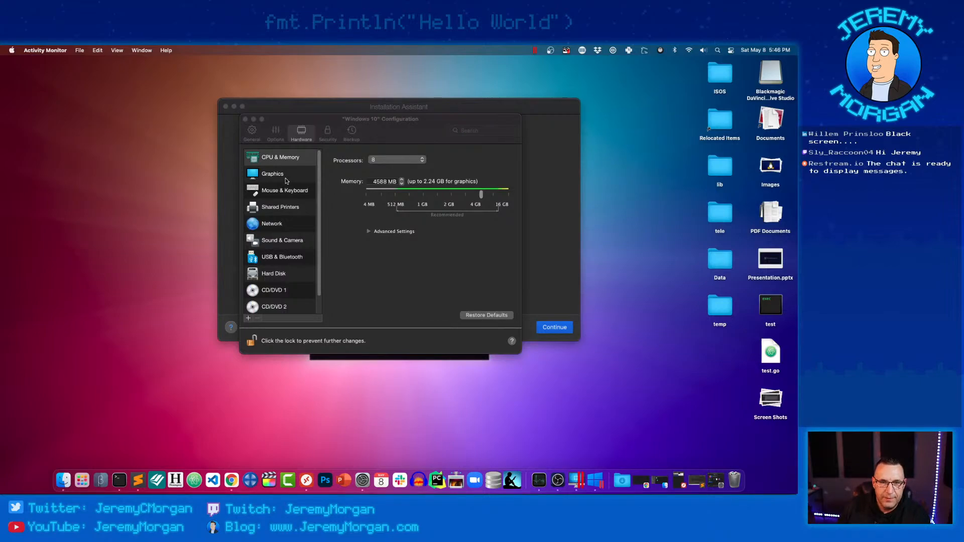
Review Hard Disk (keeping Windows 10-0.hdd), Security, General and Options panes.
{"action": "left_click", "coordinate": [294, 275]}
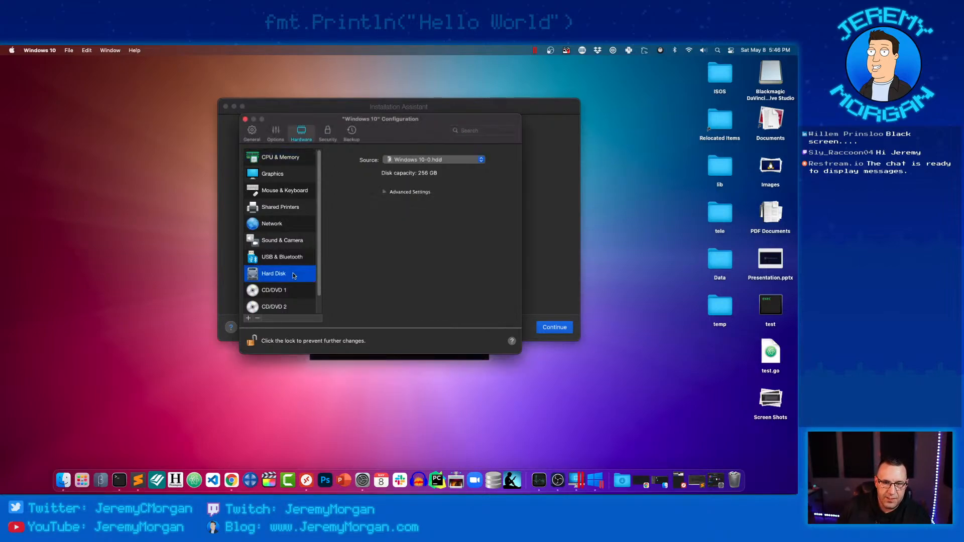
{"action": "left_click", "coordinate": [427, 160]}
{"action": "left_click", "coordinate": [472, 189]}
{"action": "left_click", "coordinate": [331, 137]}
{"action": "left_click", "coordinate": [256, 135]}
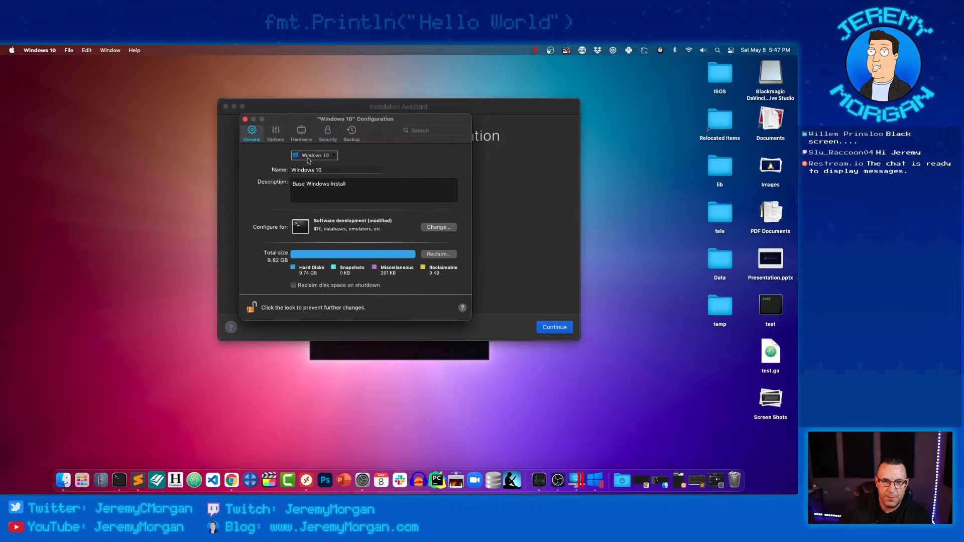
{"action": "left_click", "coordinate": [275, 134]}
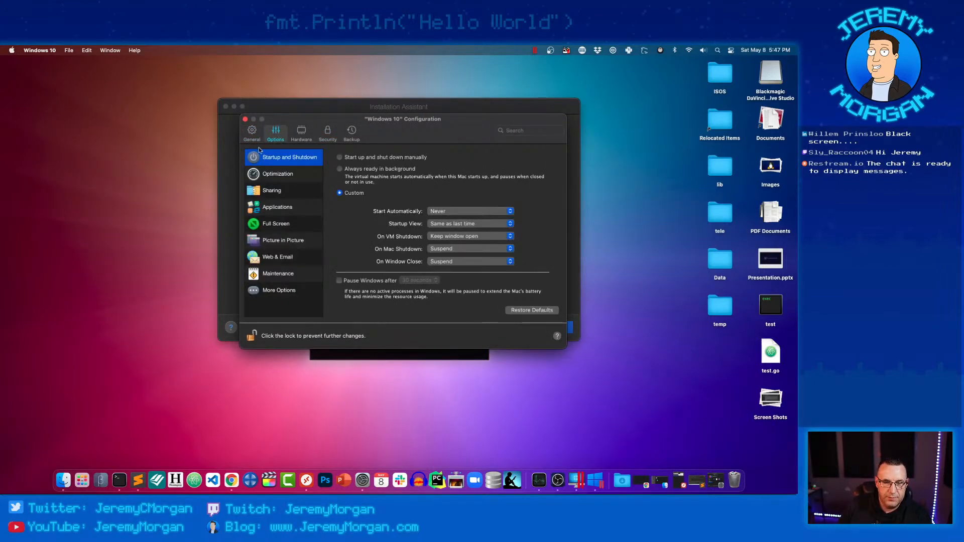
Close and reopen the configuration to check full screen options, then continue with the 8-CPU, 4.48 GB setup.
{"action": "left_click", "coordinate": [244, 119]}
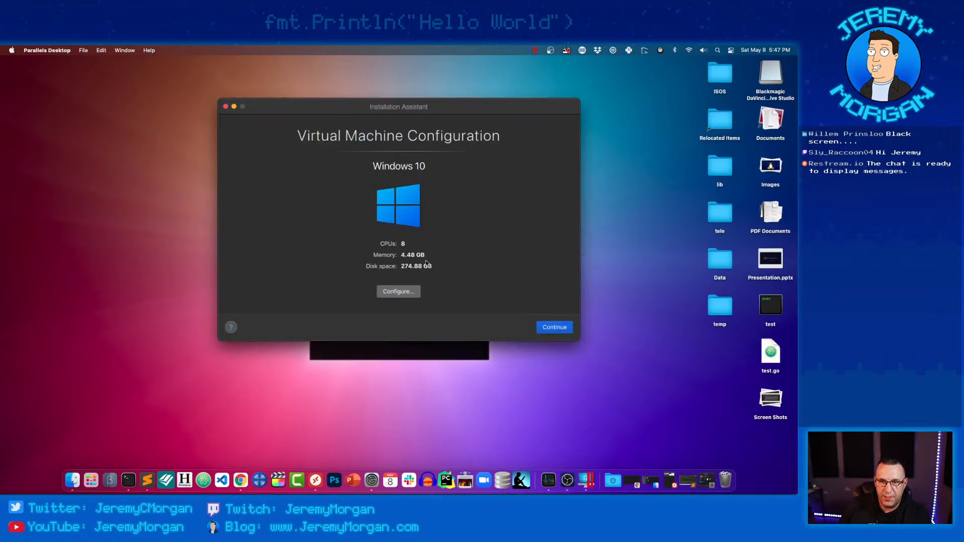
{"action": "left_click", "coordinate": [414, 290]}
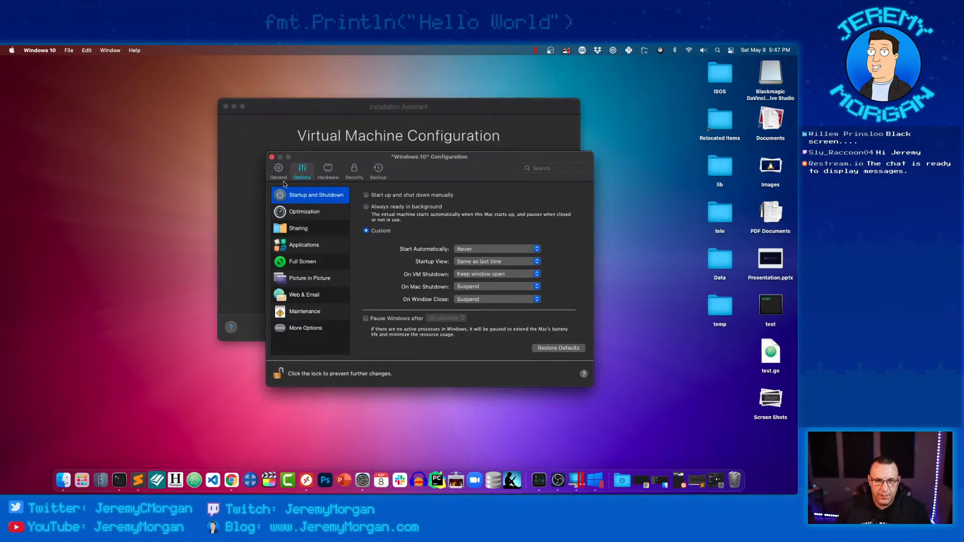
{"action": "left_click", "coordinate": [325, 263]}
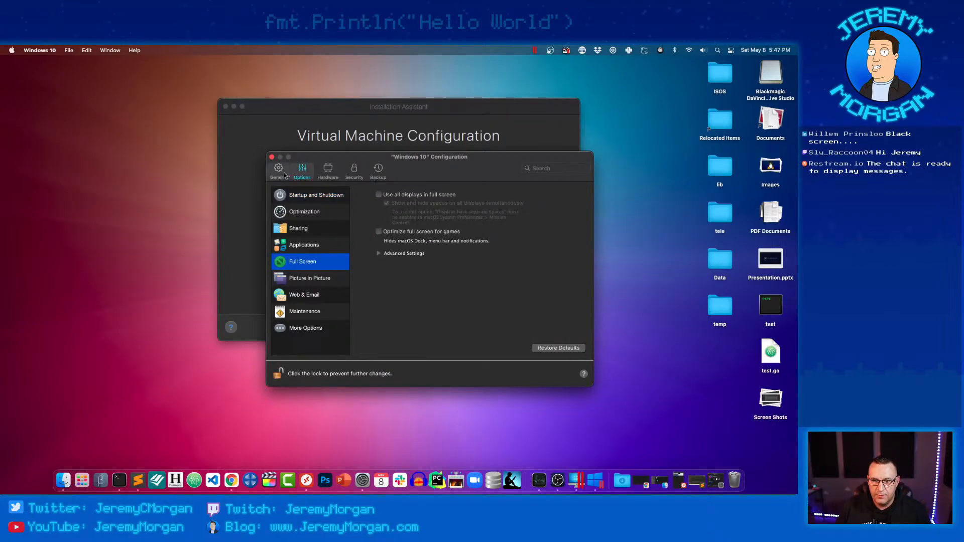
{"action": "left_click", "coordinate": [271, 158]}
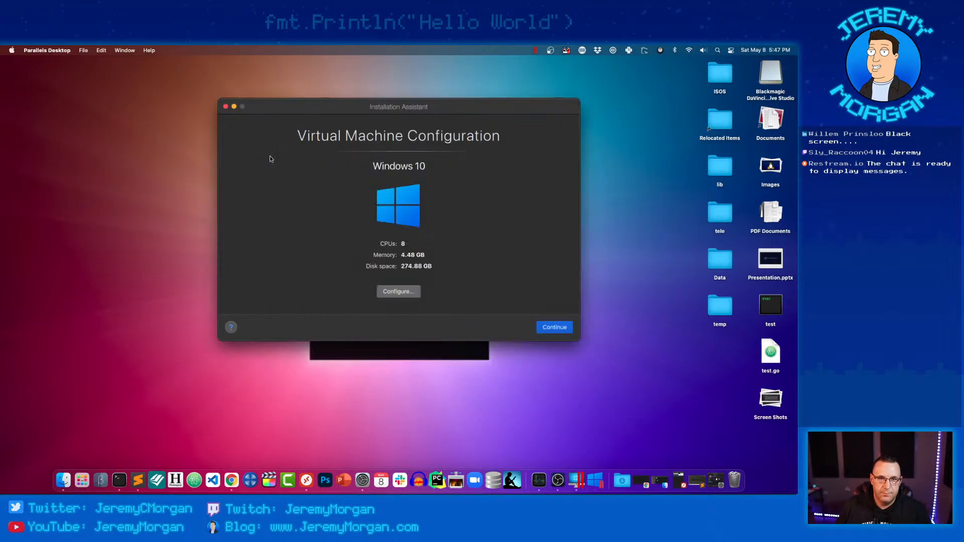
{"action": "left_click", "coordinate": [549, 333]}
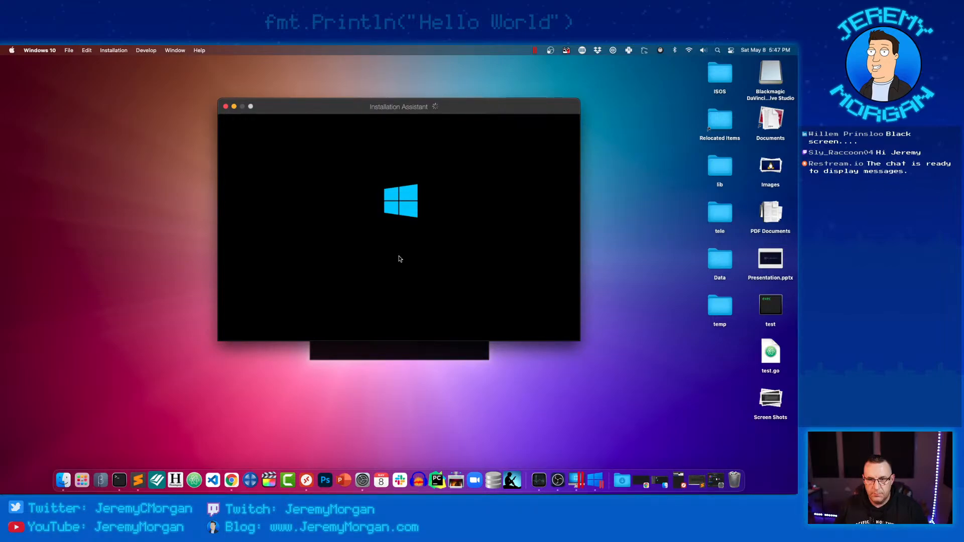
Nudge the booting Windows 10 window slightly left twice, then switch to OBS.
{"action": "left_click_drag", "start_coordinate": [537, 105], "coordinate": [529, 111]}
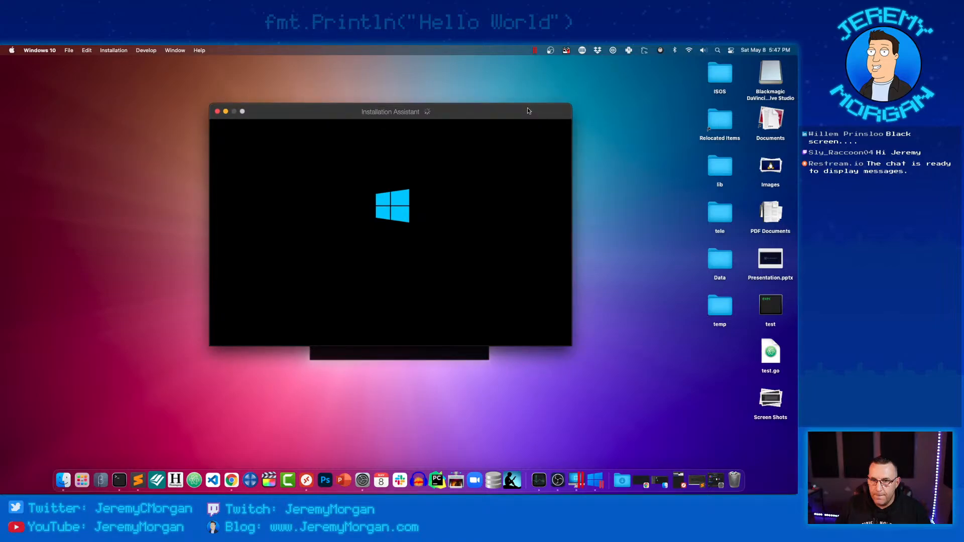
{"action": "left_click_drag", "start_coordinate": [527, 108], "coordinate": [521, 112]}
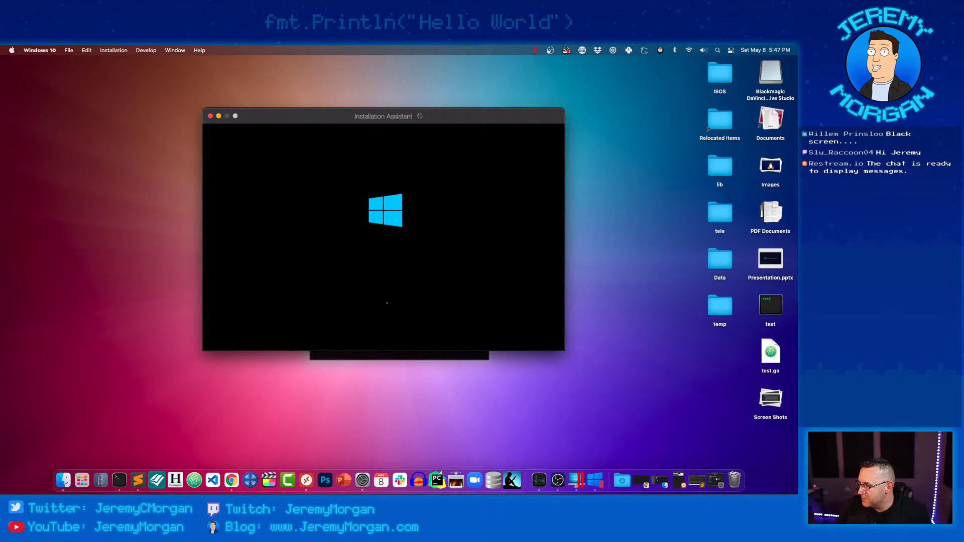
{"action": "key", "text": "super+Tab"}
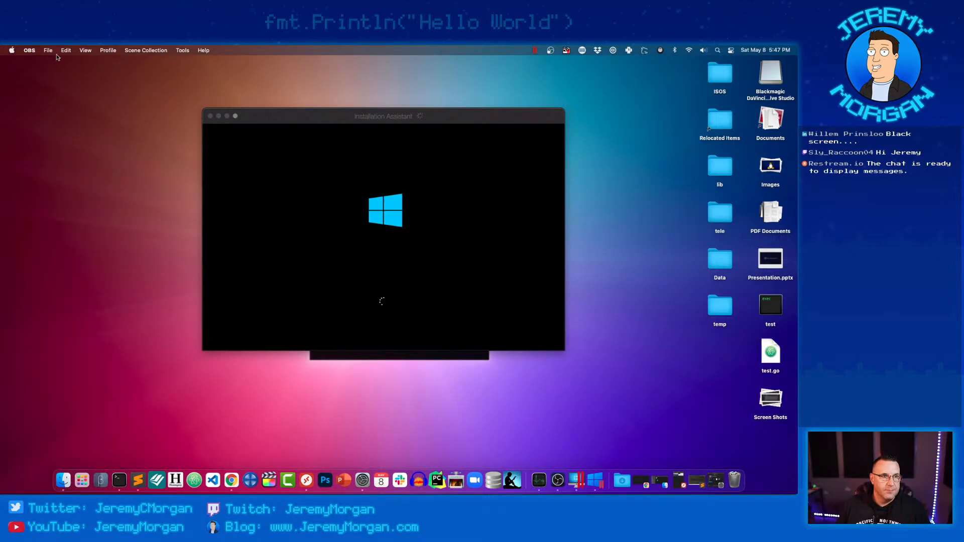
{"action": "left_click", "coordinate": [86, 51]}
{"action": "mouse_move", "coordinate": [94, 77]}
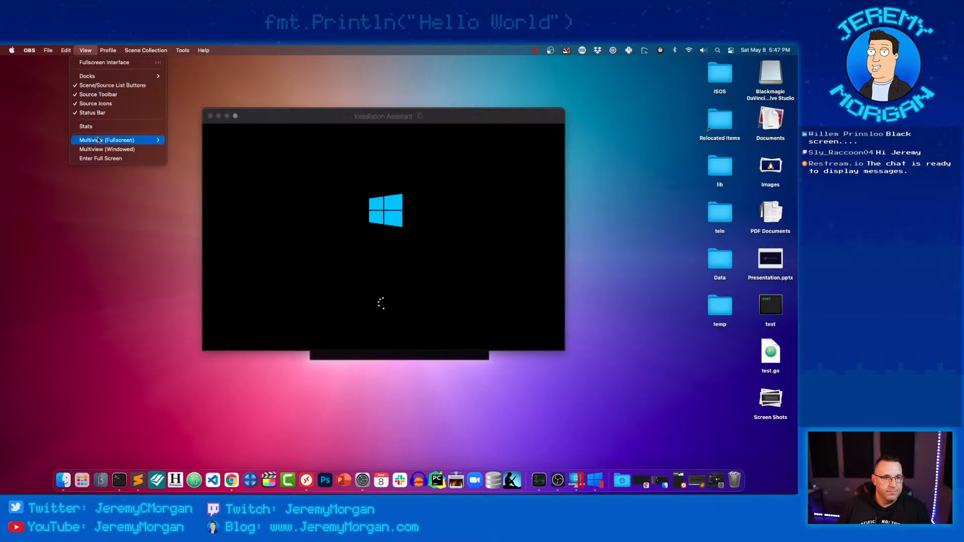
{"action": "mouse_move", "coordinate": [99, 140]}
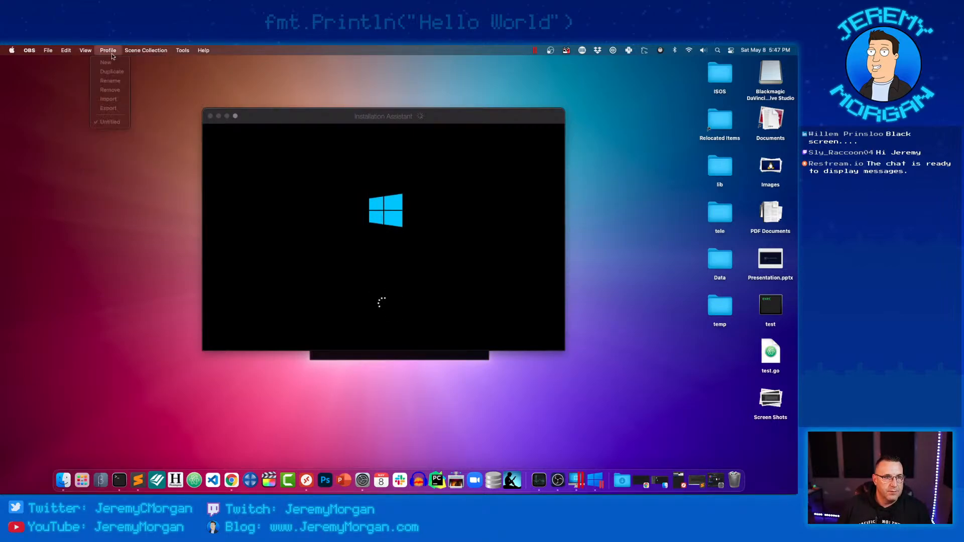
{"action": "mouse_move", "coordinate": [152, 53]}
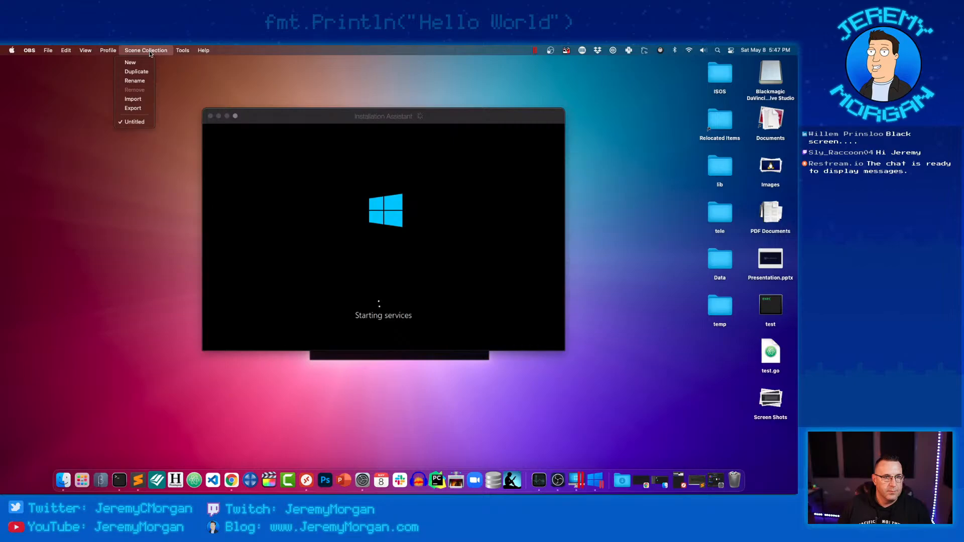
{"action": "mouse_move", "coordinate": [185, 51]}
{"action": "mouse_move", "coordinate": [70, 49]}
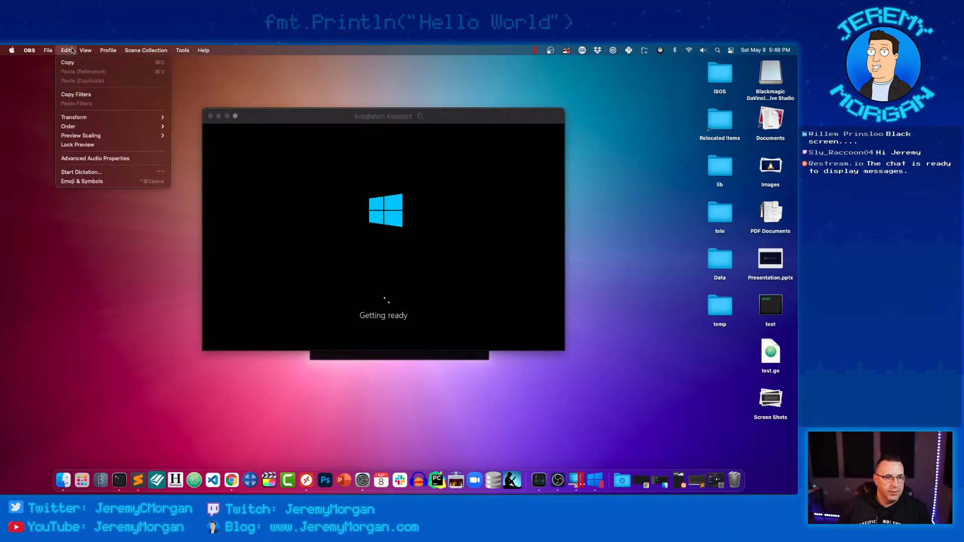
{"action": "left_click", "coordinate": [303, 114]}
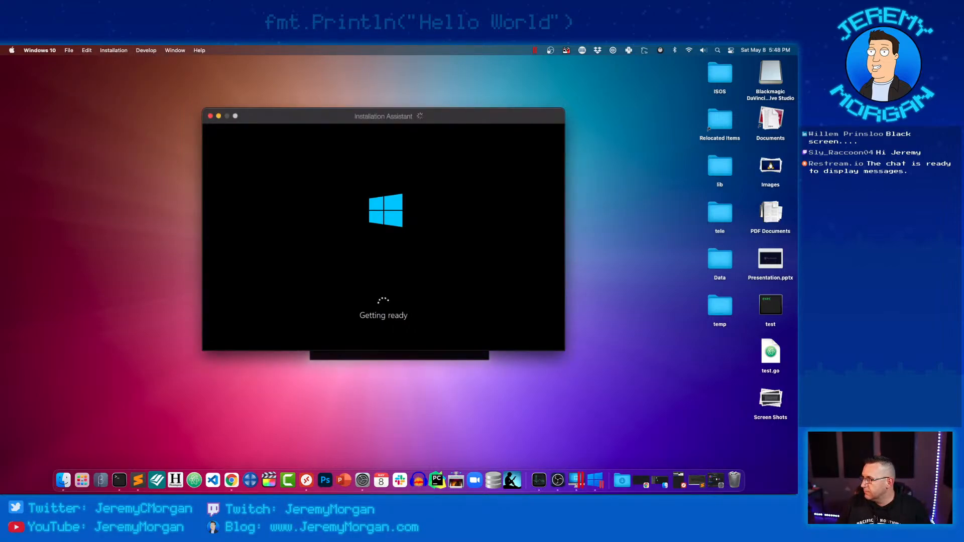
{"action": "key", "text": "super+Tab"}
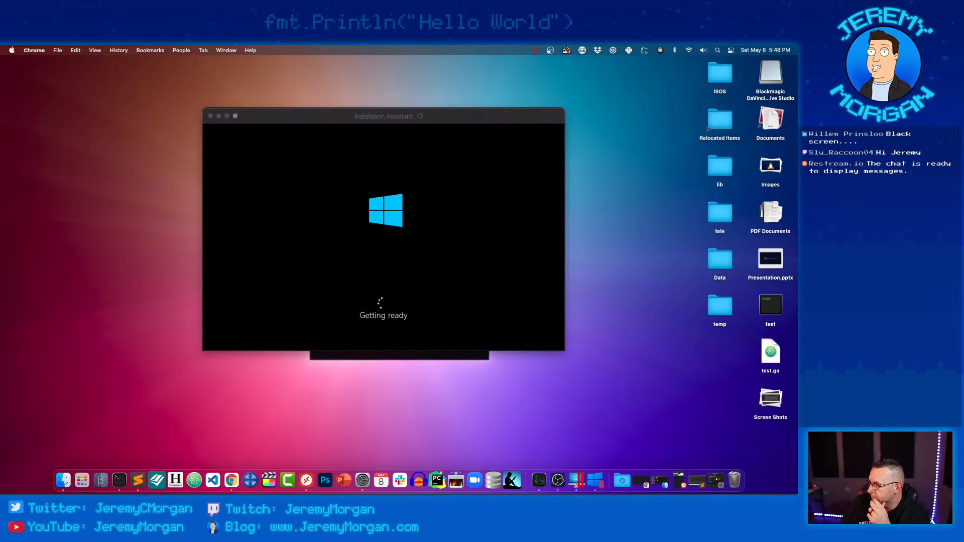
{"action": "key", "text": "super+Tab"}
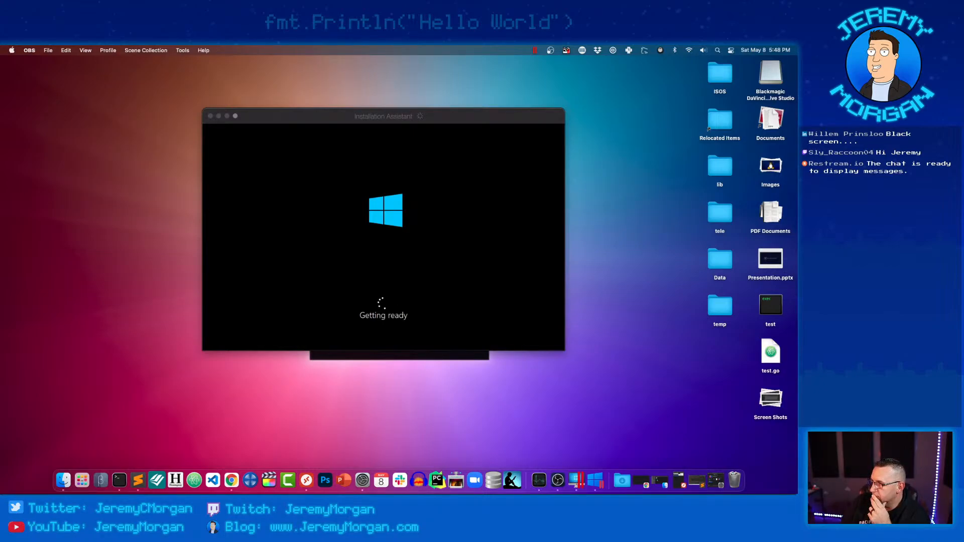
{"action": "key", "text": "super+Tab"}
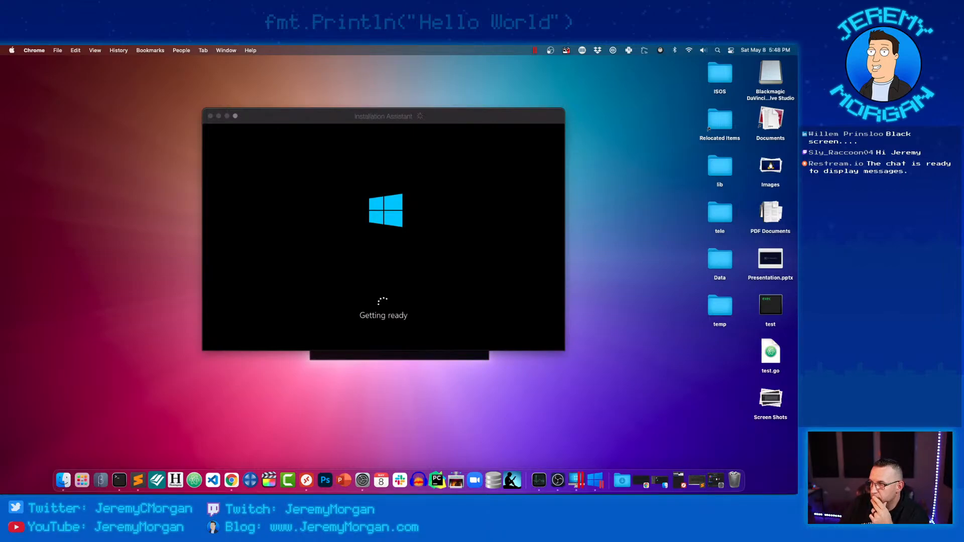
{"action": "key", "text": "super+Tab"}
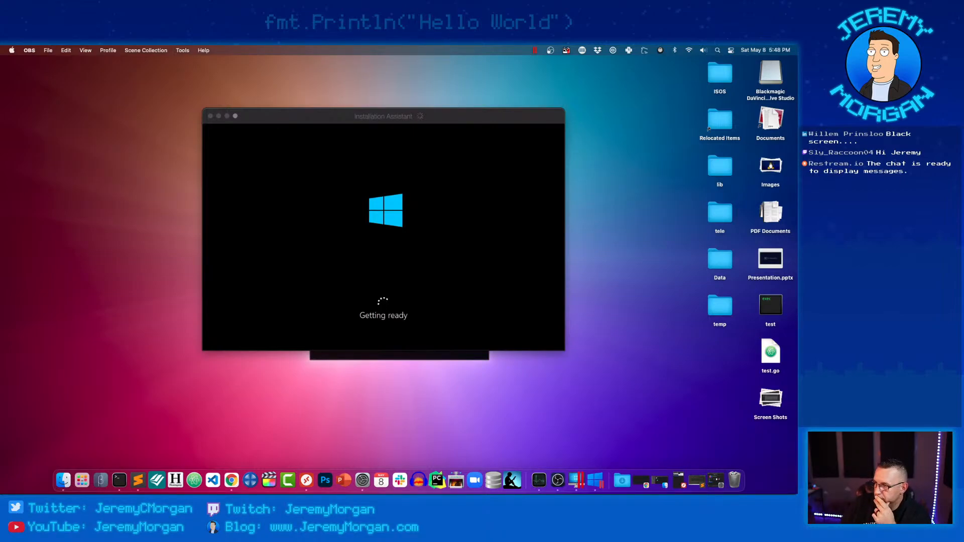
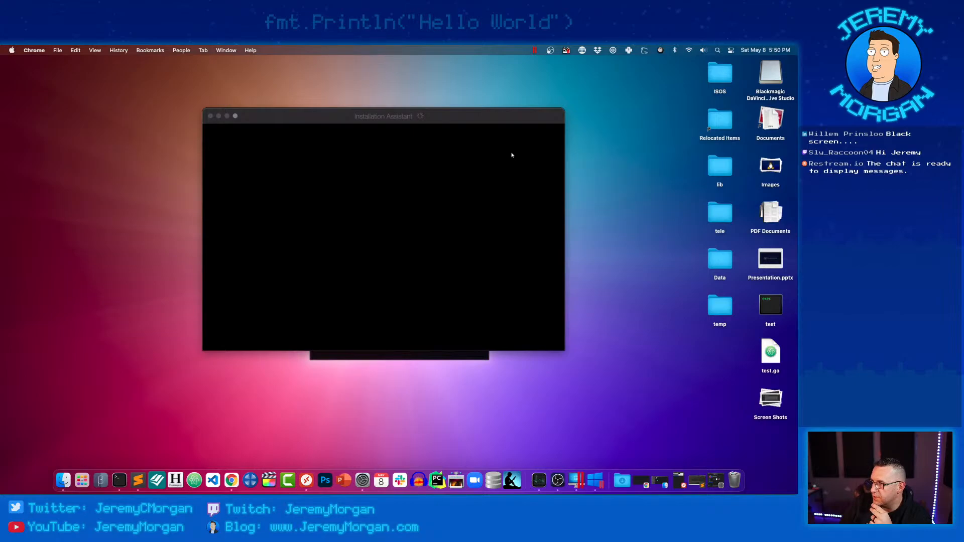
Toggle between OBS and Chrome and nudge the Windows 10 installer window up and right.
{"action": "key", "text": "super+Tab"}
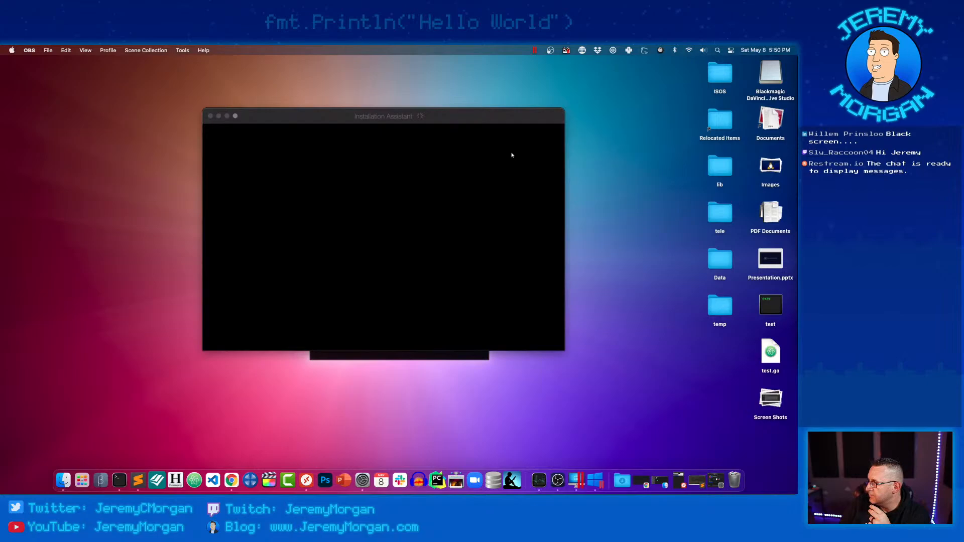
{"action": "key", "text": "super+Tab"}
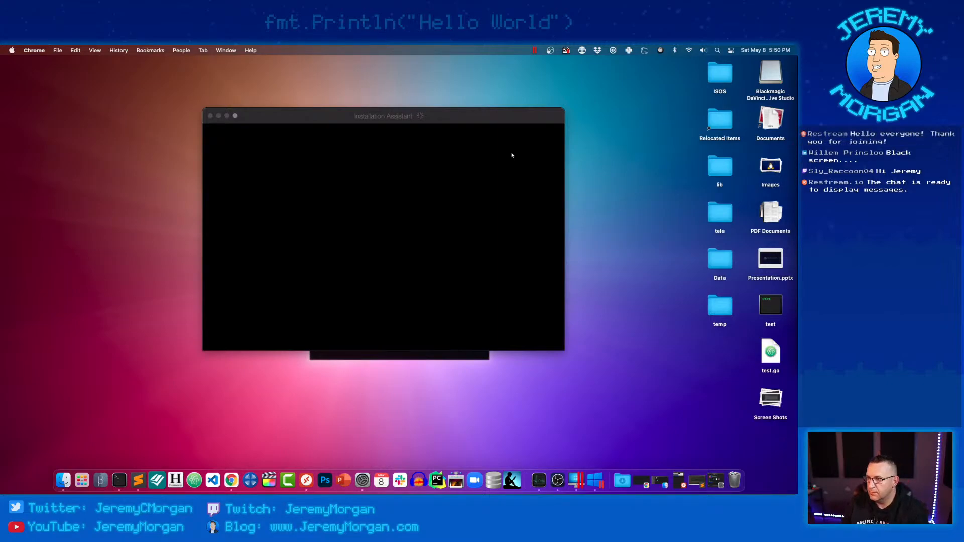
{"action": "key", "text": "super+Tab"}
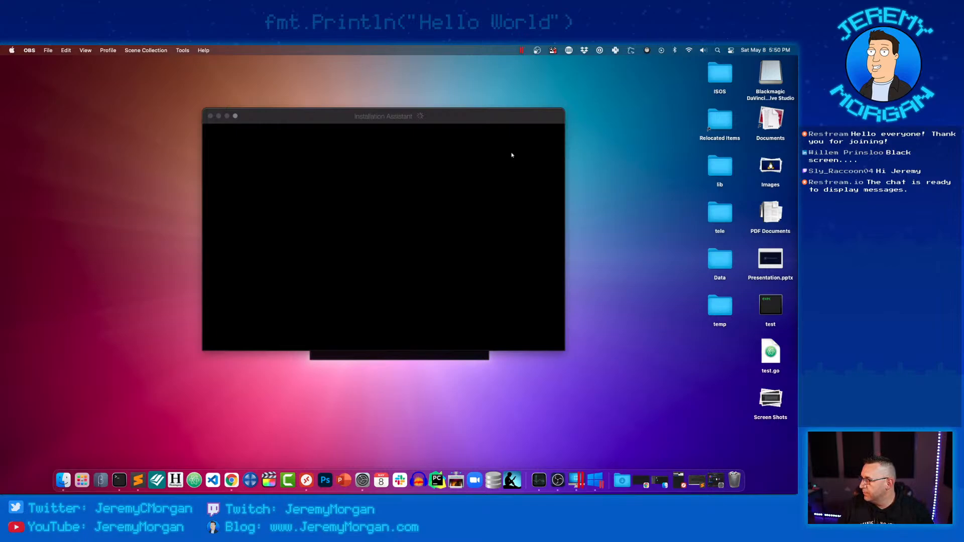
{"action": "key", "text": "super+Tab"}
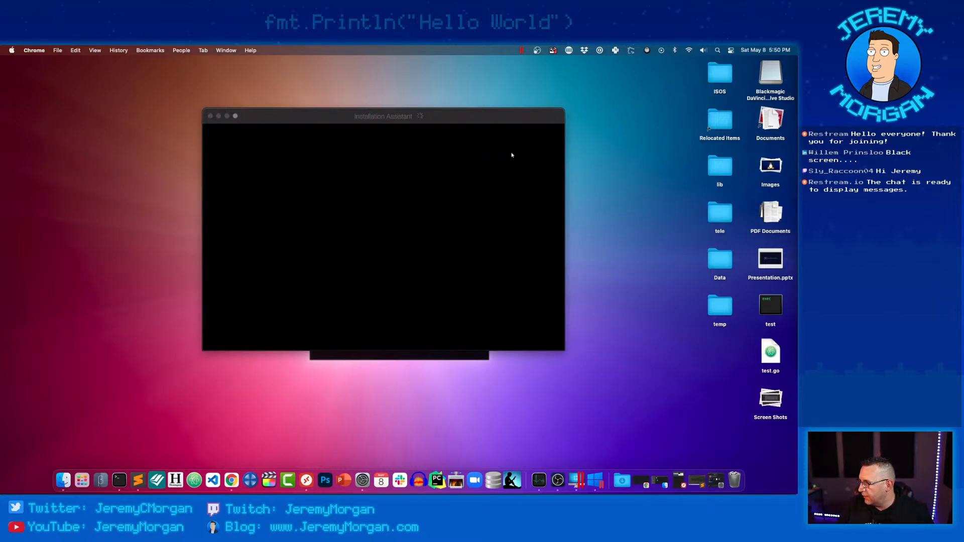
{"action": "left_click", "coordinate": [372, 219]}
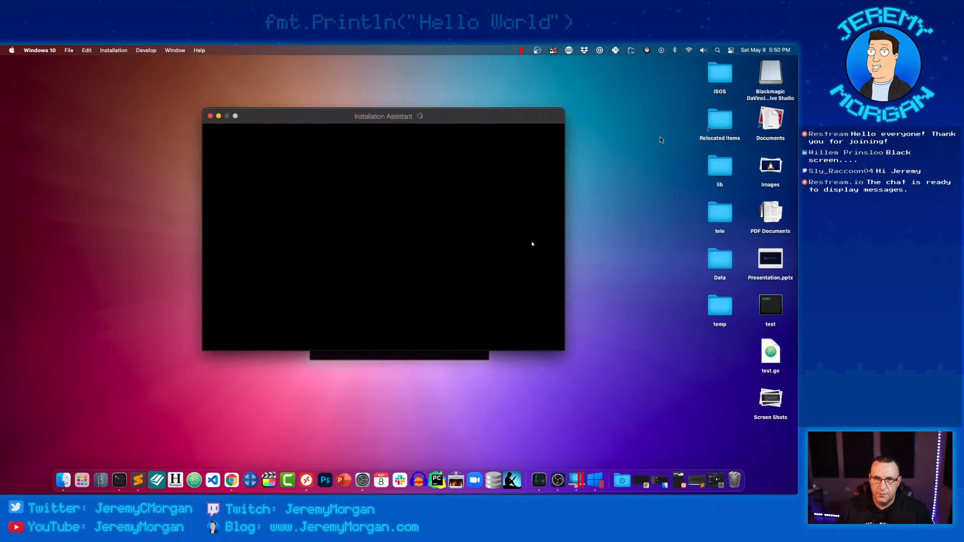
{"action": "left_click_drag", "start_coordinate": [527, 118], "coordinate": [534, 110]}
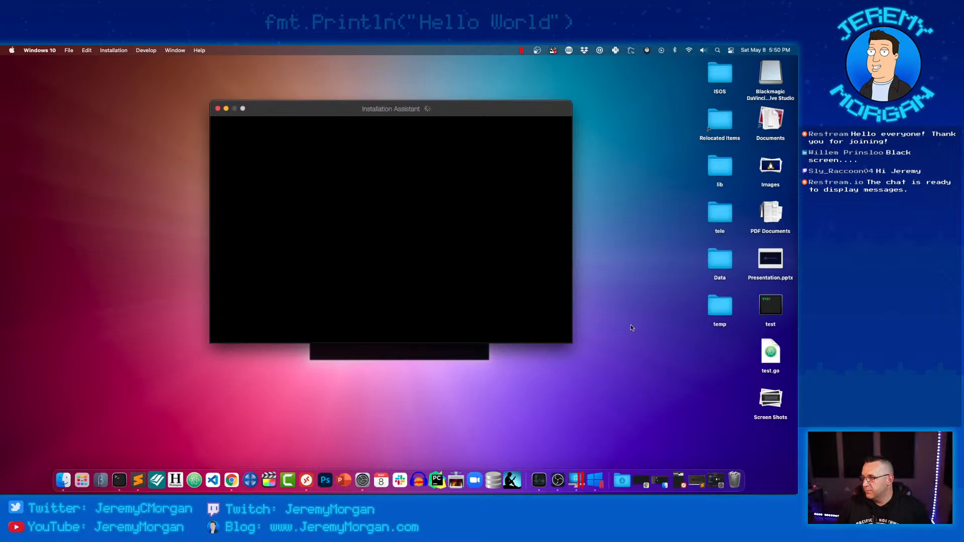
{"action": "key", "text": "super+Tab"}
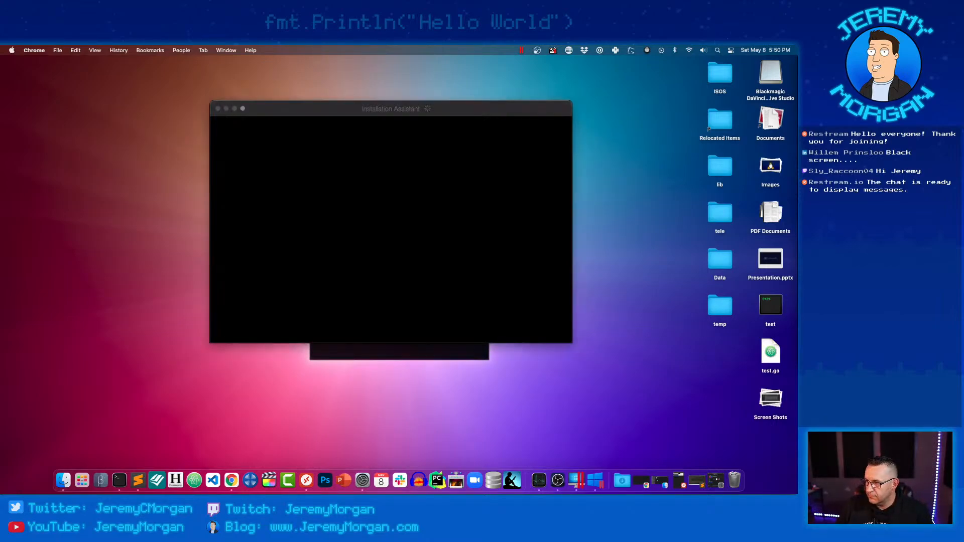
Place Activity Monitor left of the VM window and sort processes by Memory.
{"action": "left_click", "coordinate": [539, 479]}
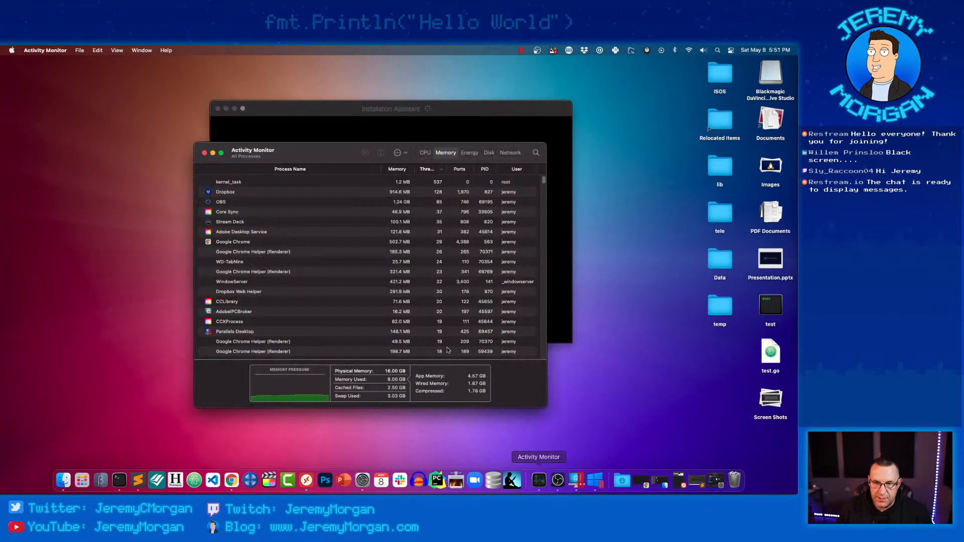
{"action": "left_click", "coordinate": [399, 153]}
{"action": "left_click", "coordinate": [250, 144]}
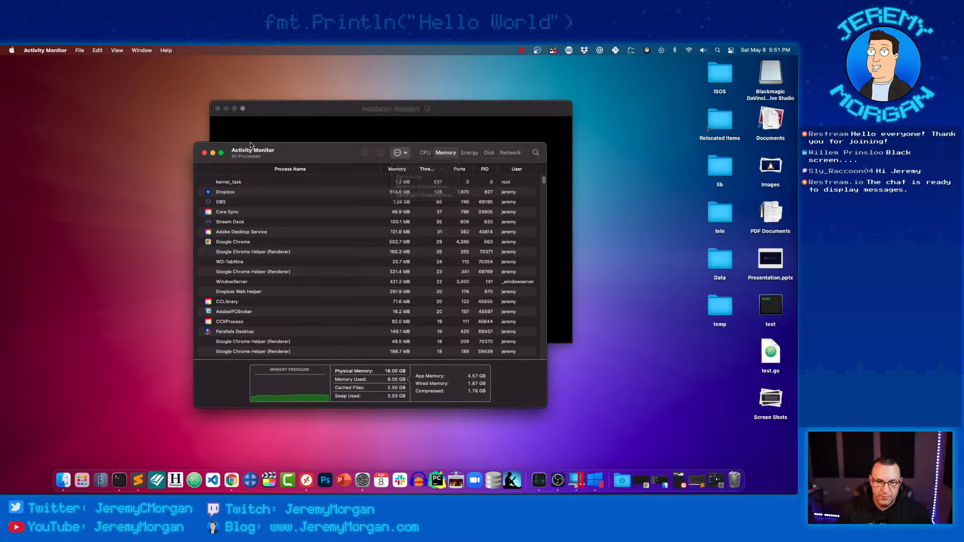
{"action": "left_click_drag", "start_coordinate": [303, 152], "coordinate": [127, 144]}
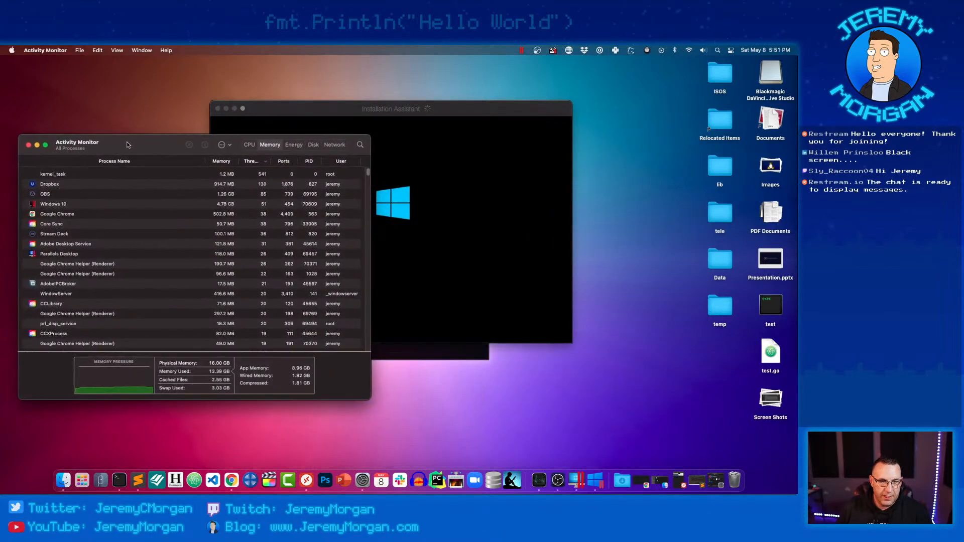
{"action": "left_click_drag", "start_coordinate": [319, 114], "coordinate": [483, 103]}
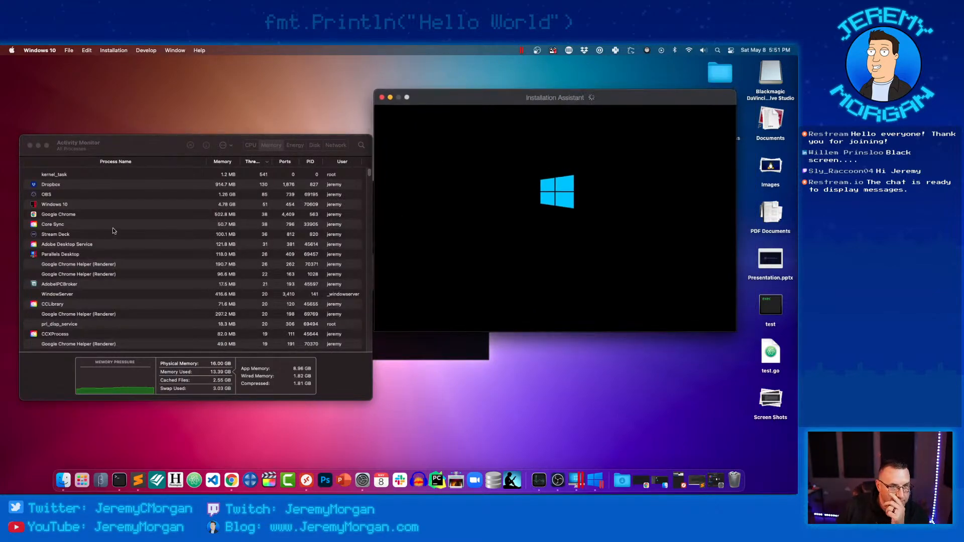
{"action": "scroll", "coordinate": [253, 226], "scroll_direction": "down", "scroll_amount": 1}
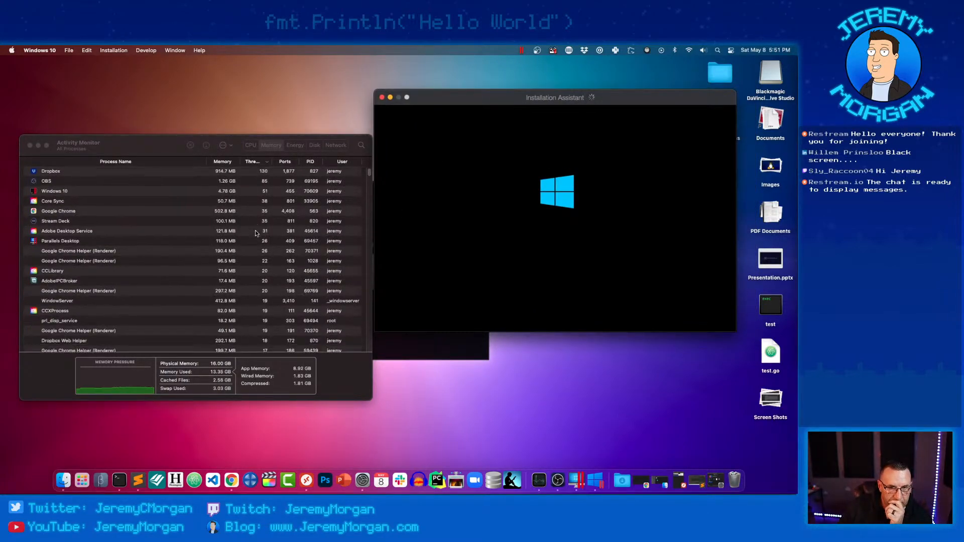
{"action": "scroll", "coordinate": [256, 233], "scroll_direction": "up", "scroll_amount": 1}
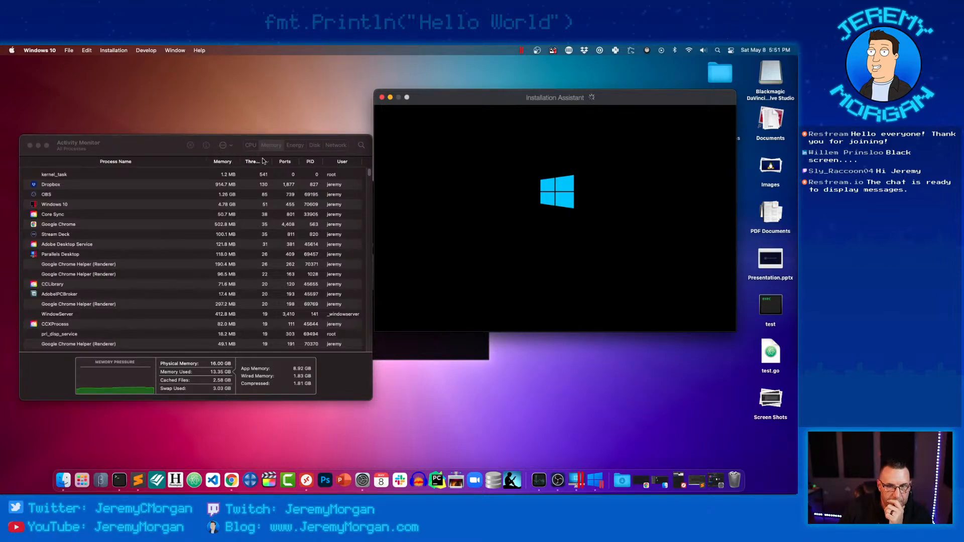
{"action": "left_click", "coordinate": [230, 163]}
{"action": "left_click", "coordinate": [225, 163]}
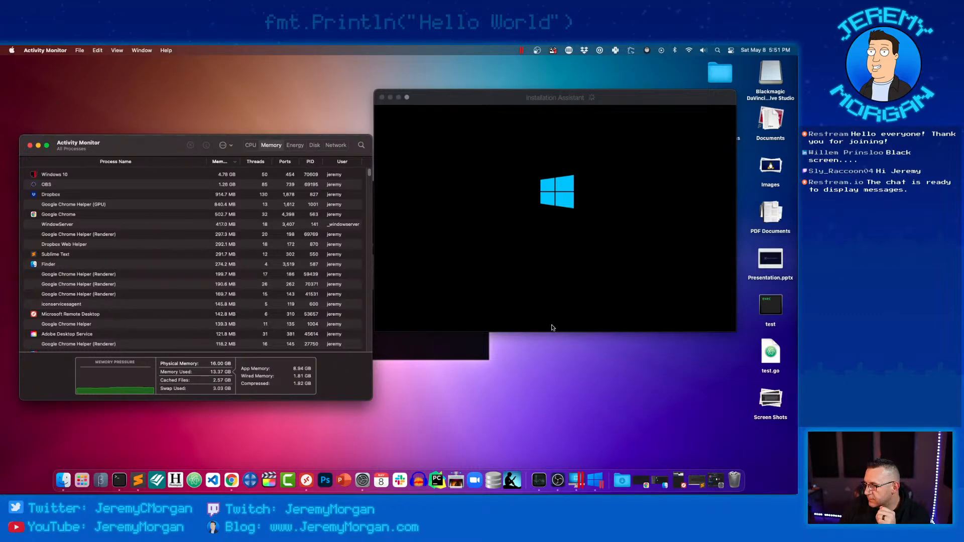
{"action": "left_click", "coordinate": [458, 318]}
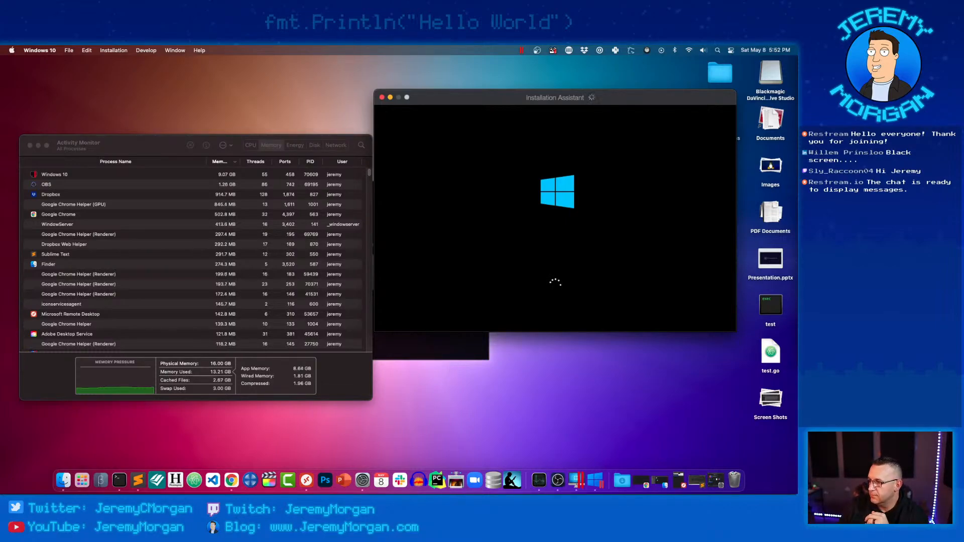
Switch between OBS and Chrome and nudge the VM window while Windows 10 installs.
{"action": "key", "text": "super+Tab"}
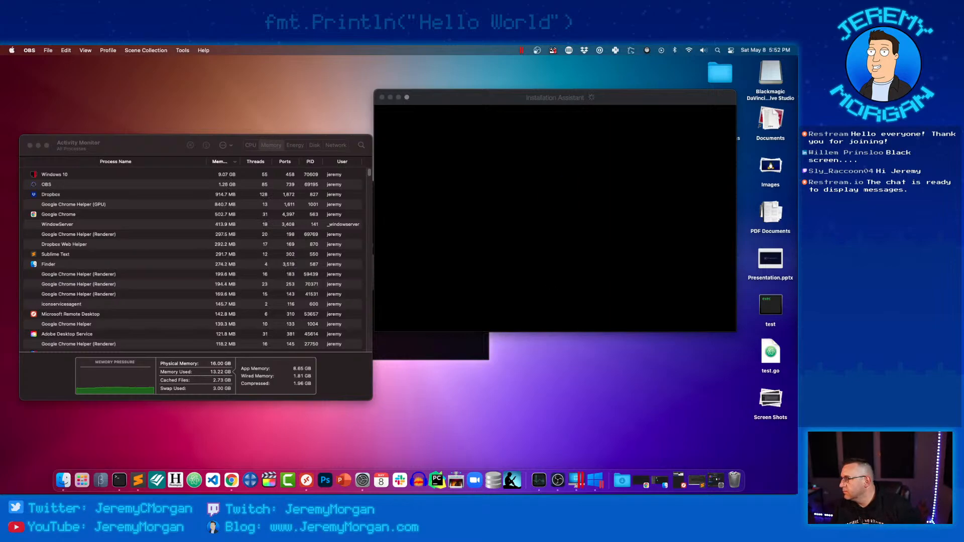
{"action": "key", "text": "super+Tab"}
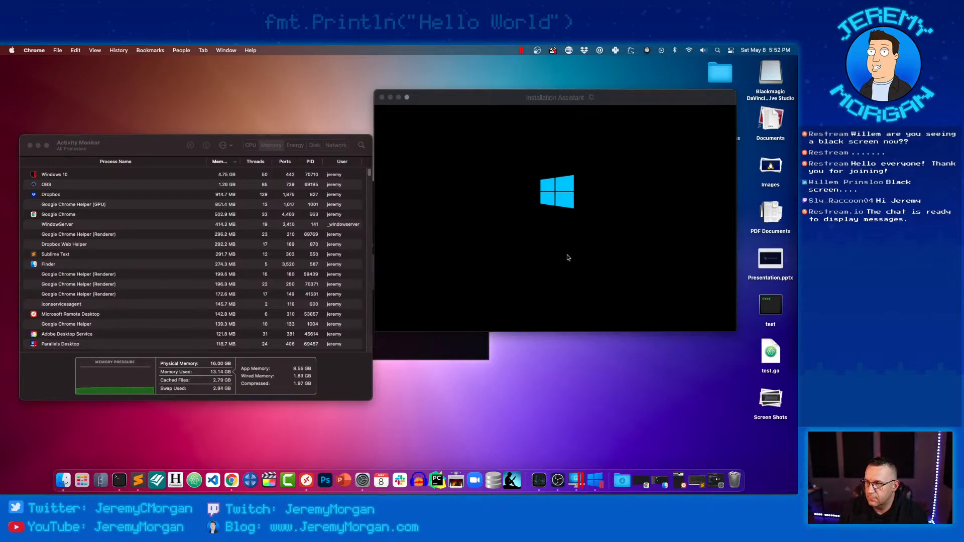
{"action": "left_click_drag", "start_coordinate": [520, 100], "coordinate": [523, 94]}
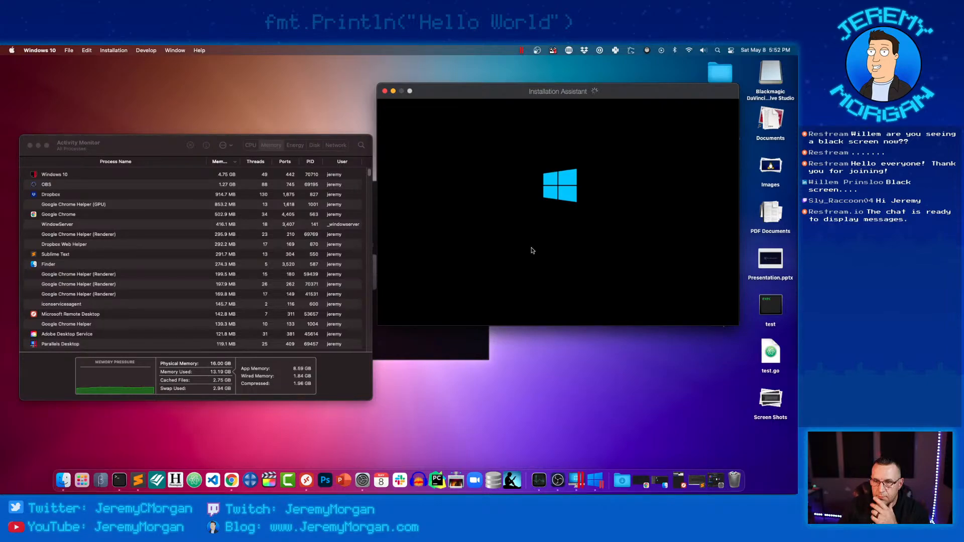
{"action": "left_click_drag", "start_coordinate": [564, 96], "coordinate": [567, 96]}
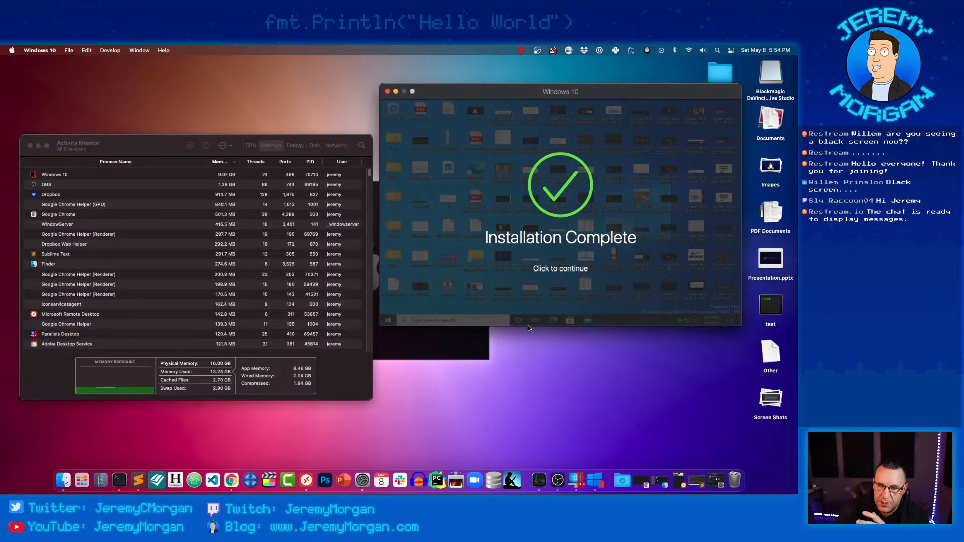
Dismiss Installation Complete, maximize Edge and scroll the 'Windows Installed Successfully' welcome page.
{"action": "left_click", "coordinate": [496, 147]}
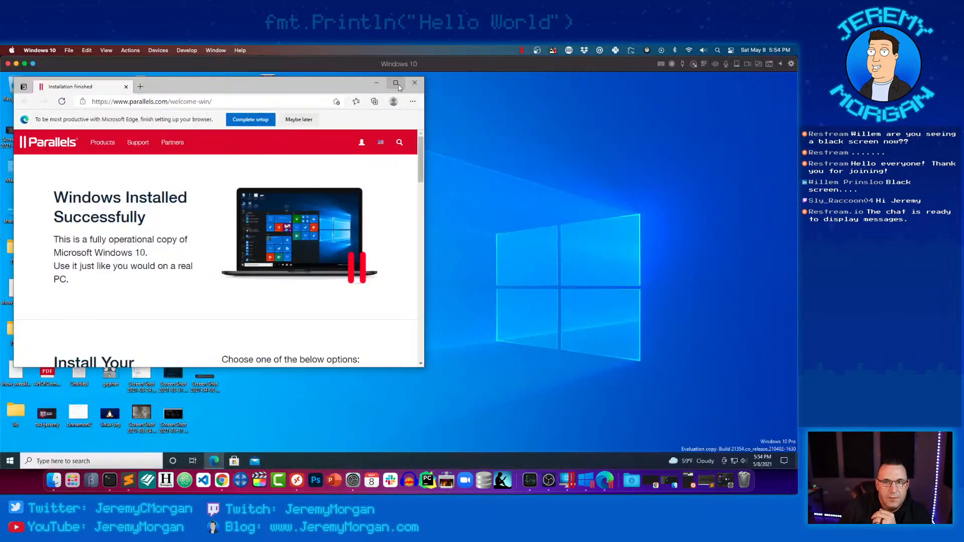
{"action": "left_click", "coordinate": [399, 84]}
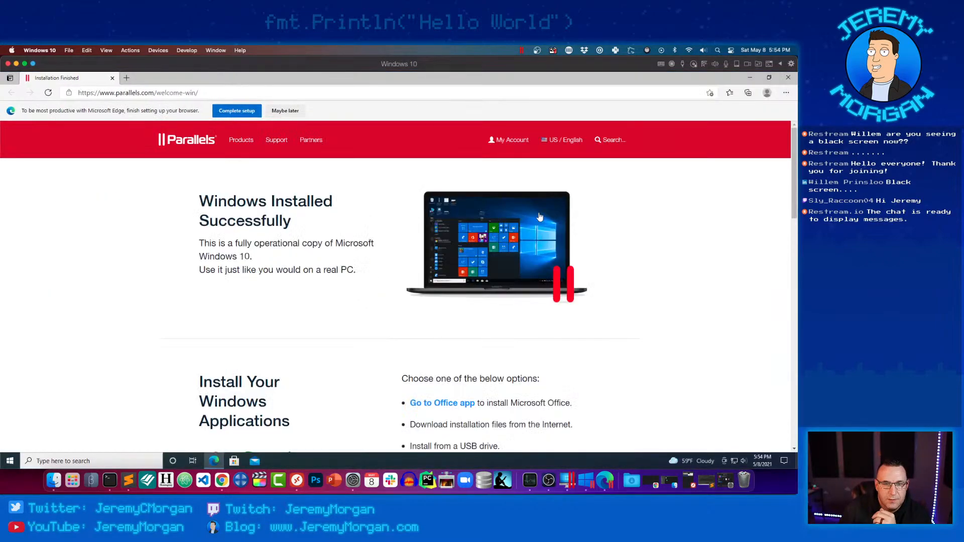
{"action": "scroll", "coordinate": [321, 273], "scroll_direction": "down", "scroll_amount": 15}
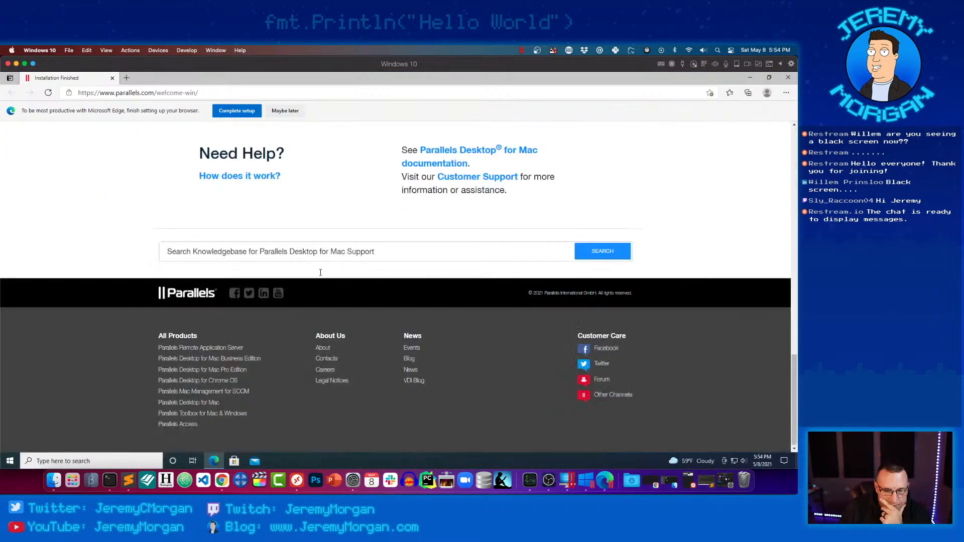
{"action": "scroll", "coordinate": [316, 281], "scroll_direction": "up", "scroll_amount": 5}
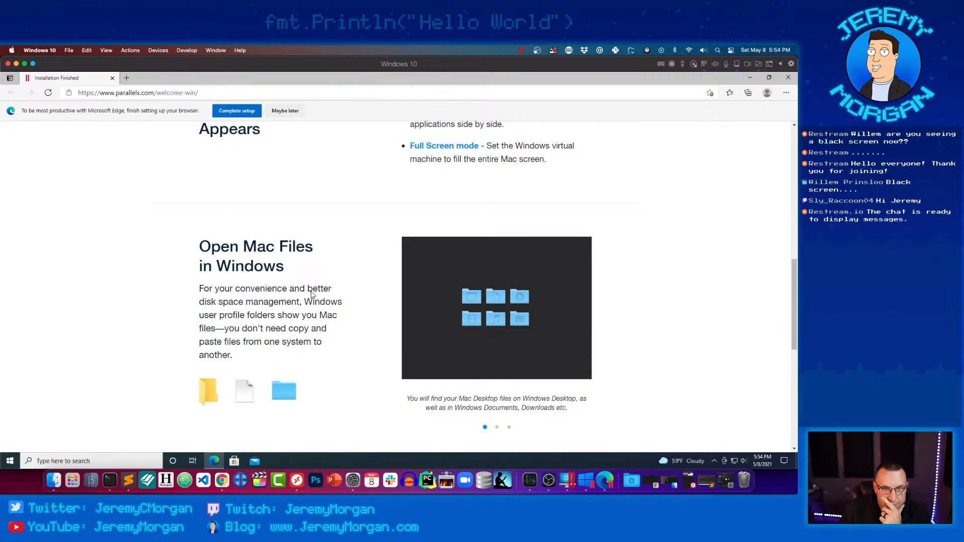
{"action": "scroll", "coordinate": [312, 294], "scroll_direction": "up", "scroll_amount": 4}
Launch Settings via a Start search for 'settings' and go to the Windows Update page.
{"action": "key", "text": "super"}
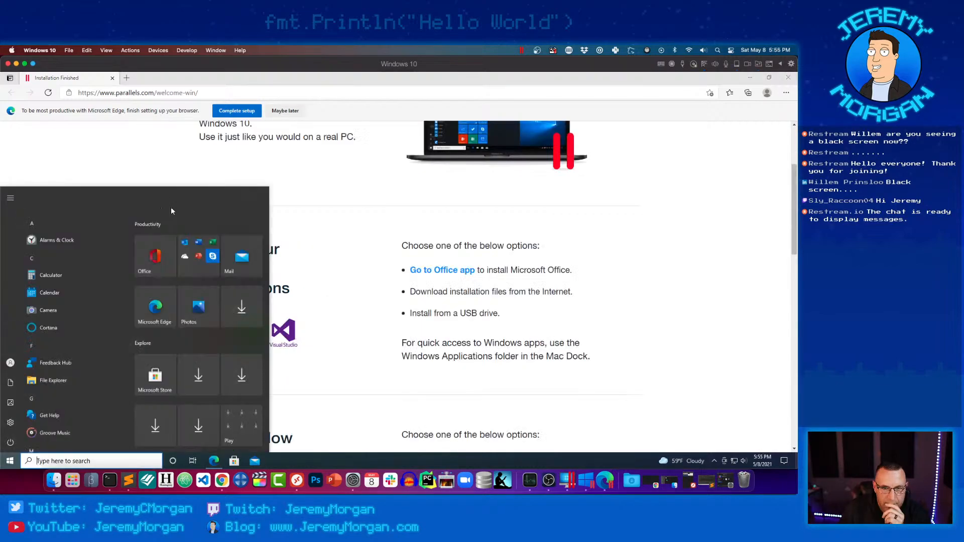
{"action": "scroll", "coordinate": [171, 210], "scroll_direction": "down", "scroll_amount": 1}
{"action": "scroll", "coordinate": [110, 247], "scroll_direction": "down", "scroll_amount": 10}
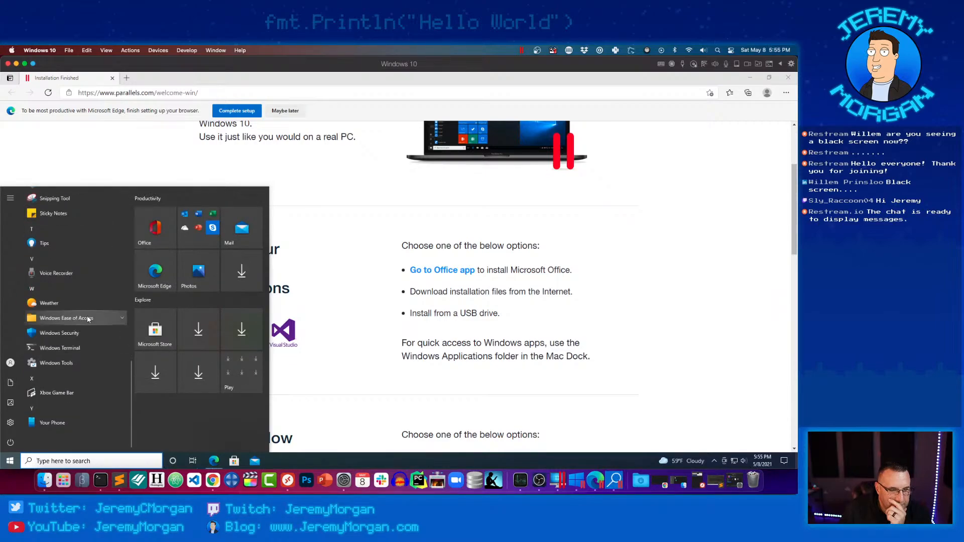
{"action": "scroll", "coordinate": [87, 318], "scroll_direction": "up", "scroll_amount": 10}
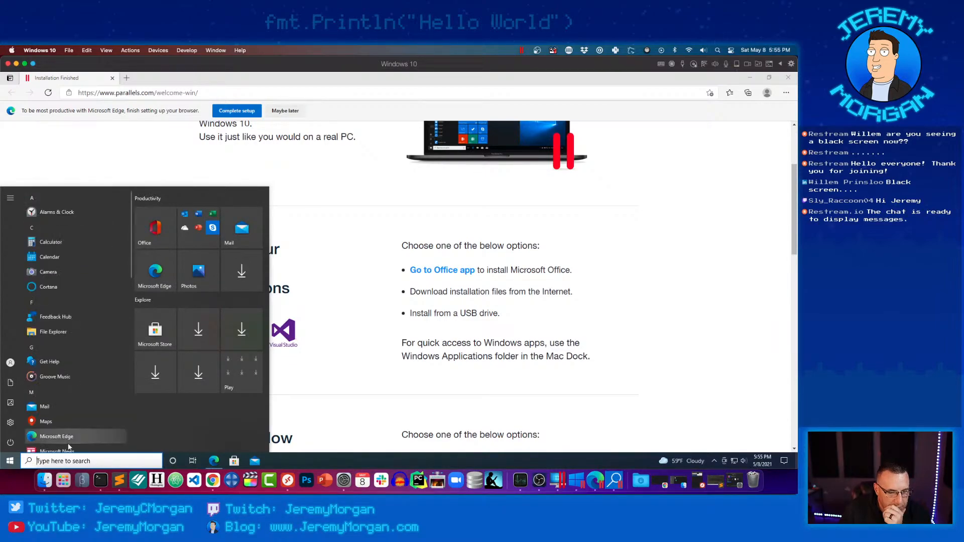
{"action": "left_click", "coordinate": [78, 462]}
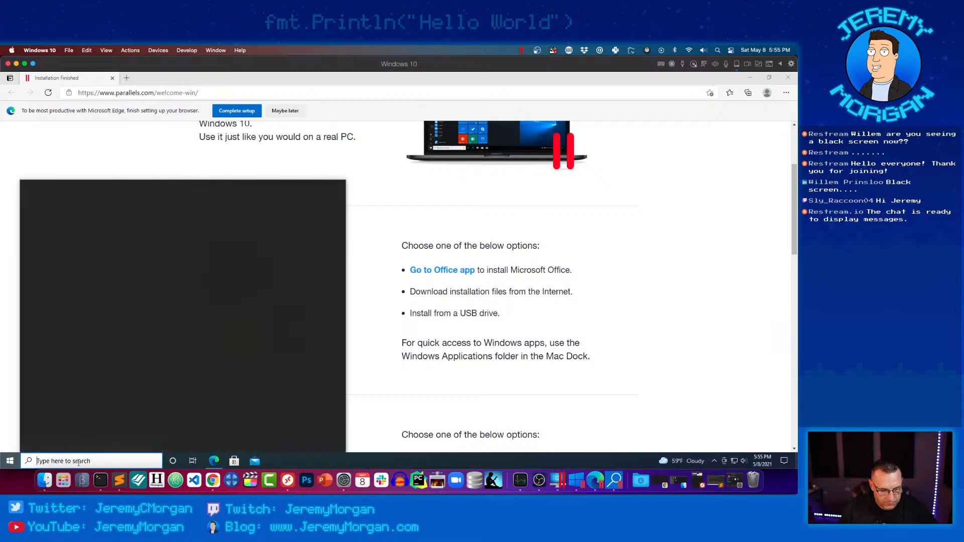
{"action": "type", "text": "settings"}
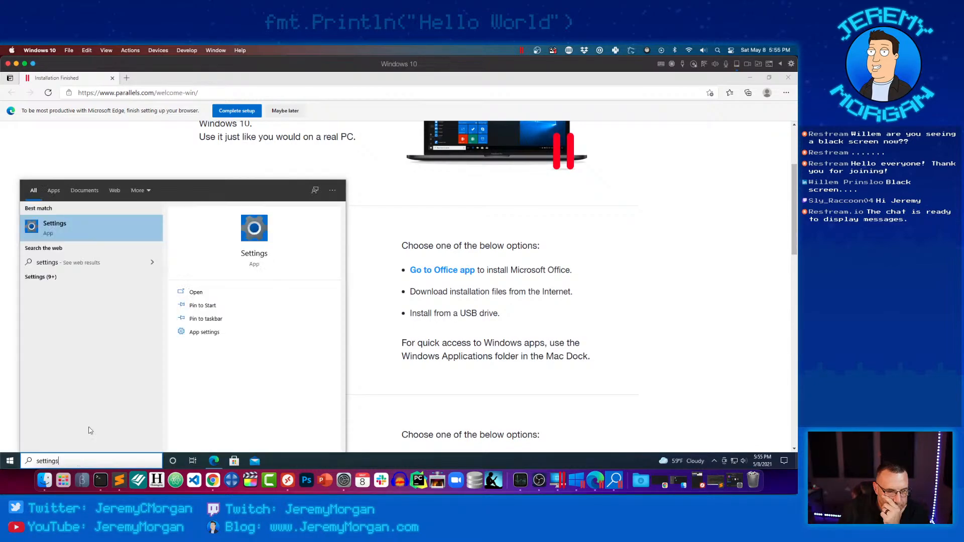
{"action": "key", "text": "Return"}
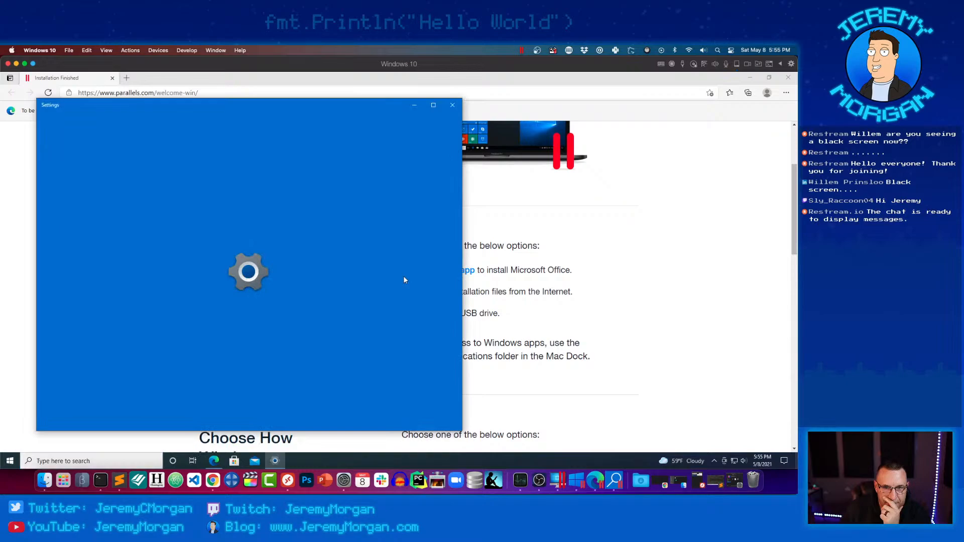
{"action": "scroll", "coordinate": [199, 315], "scroll_direction": "down", "scroll_amount": 1}
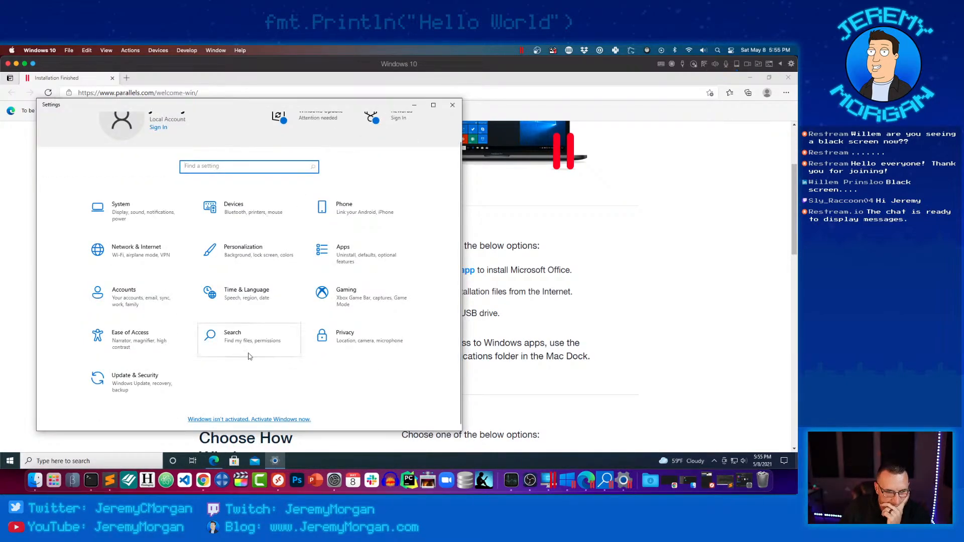
{"action": "scroll", "coordinate": [408, 194], "scroll_direction": "up", "scroll_amount": 1}
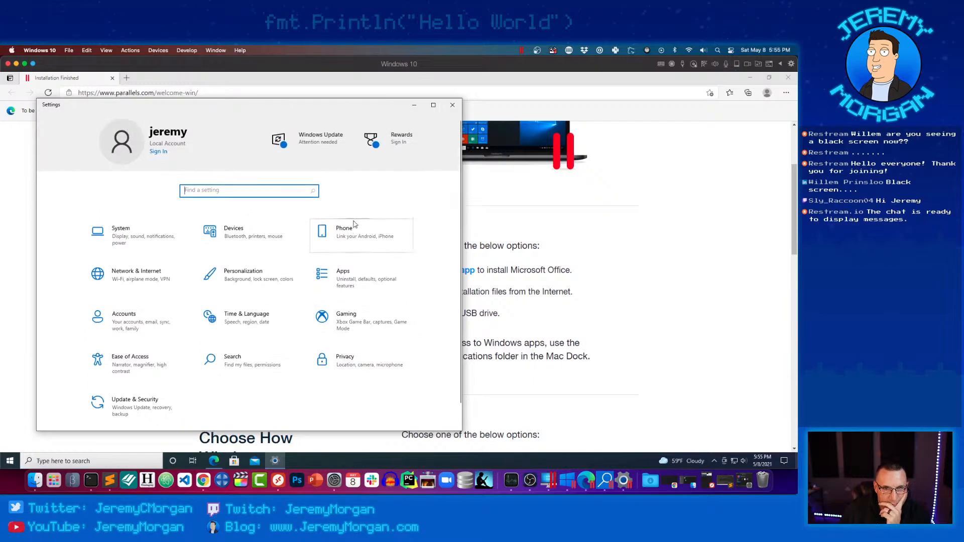
{"action": "left_click", "coordinate": [331, 143]}
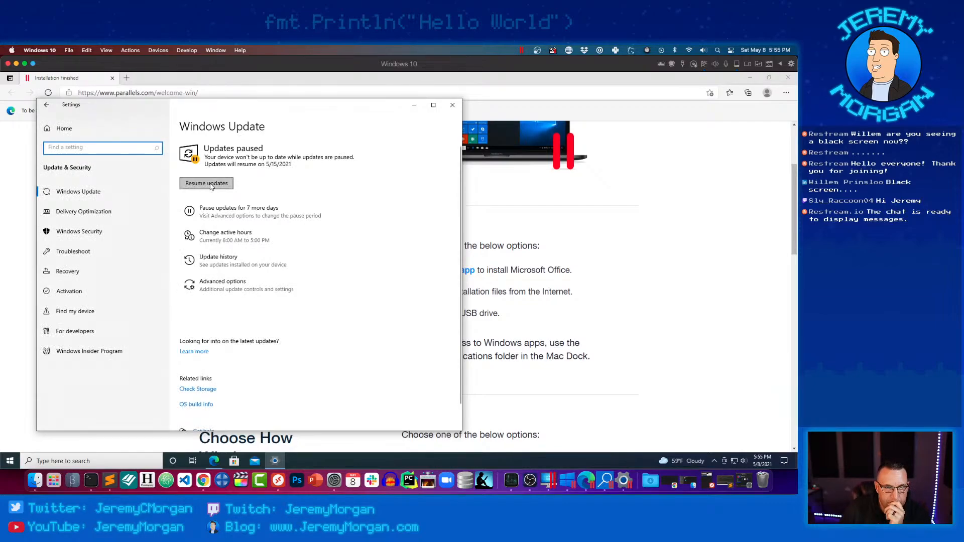
Resume paused updates, review OS build and device specs in About, then return to Edge.
{"action": "left_click", "coordinate": [211, 185]}
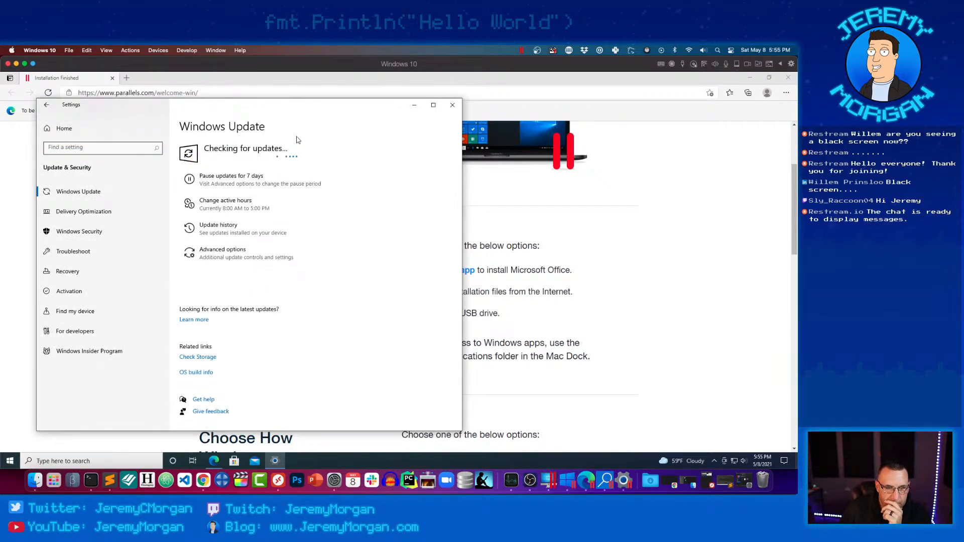
{"action": "left_click_drag", "start_coordinate": [274, 114], "coordinate": [372, 115]}
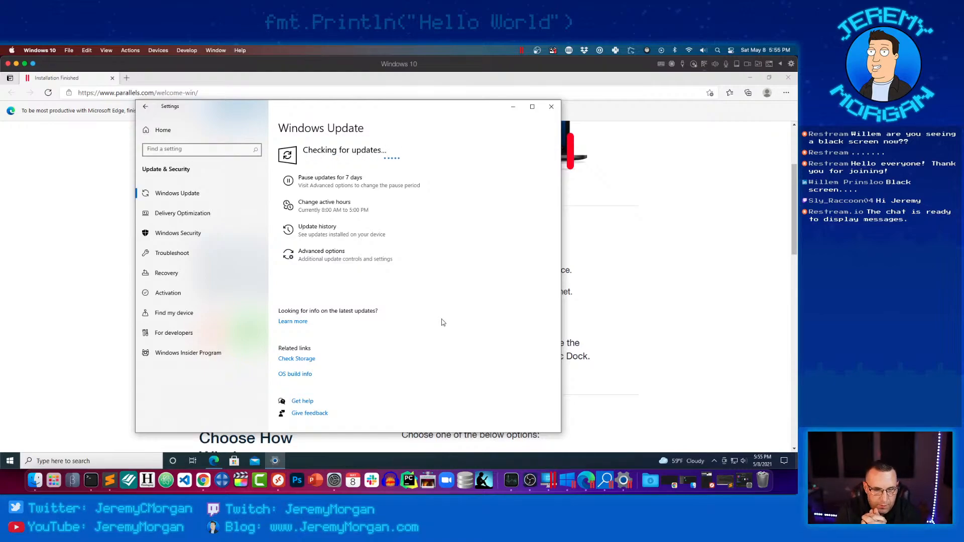
{"action": "left_click", "coordinate": [300, 374]}
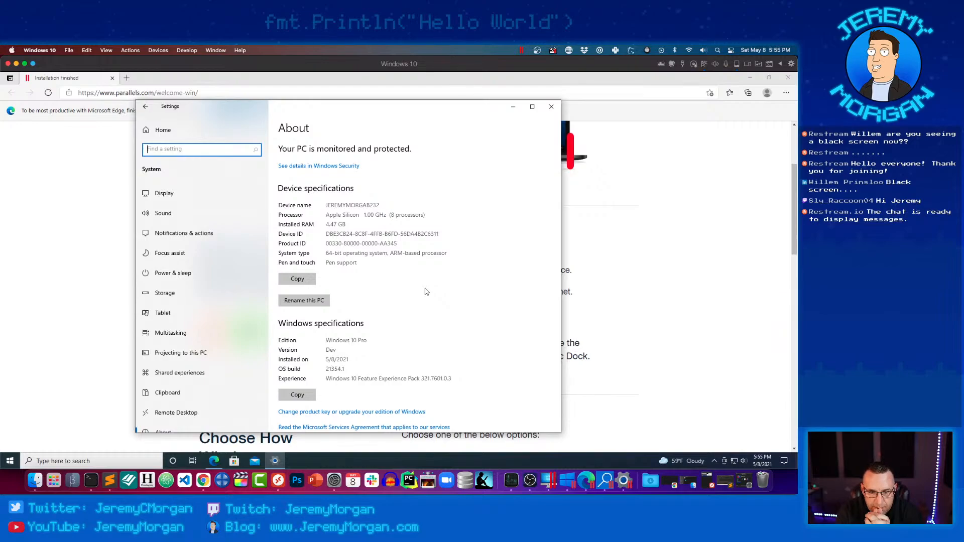
{"action": "scroll", "coordinate": [426, 292], "scroll_direction": "down", "scroll_amount": 5}
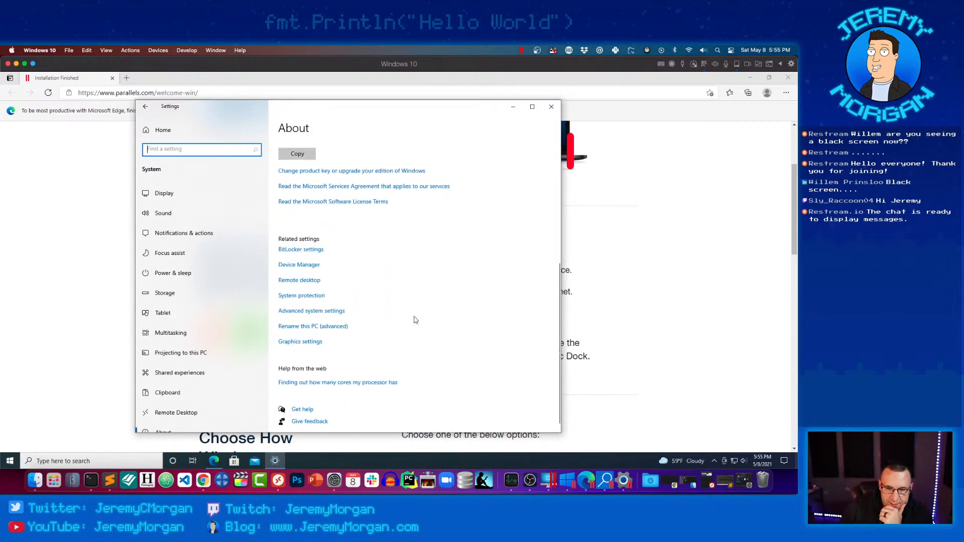
{"action": "left_click", "coordinate": [74, 261]}
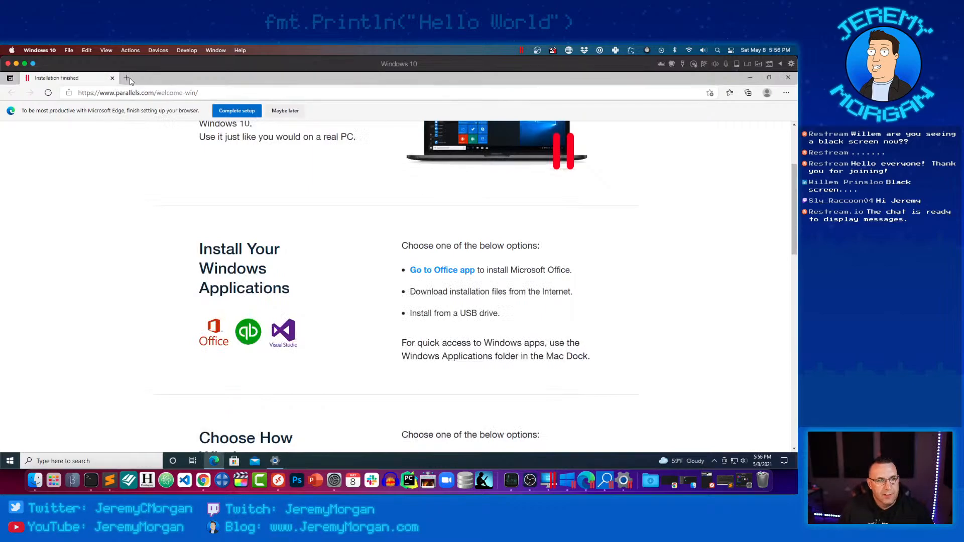
Search 'geekbench' in a new Edge tab and open the Geekbench 5 site.
{"action": "left_click", "coordinate": [126, 78]}
{"action": "type", "text": "geekbench"}
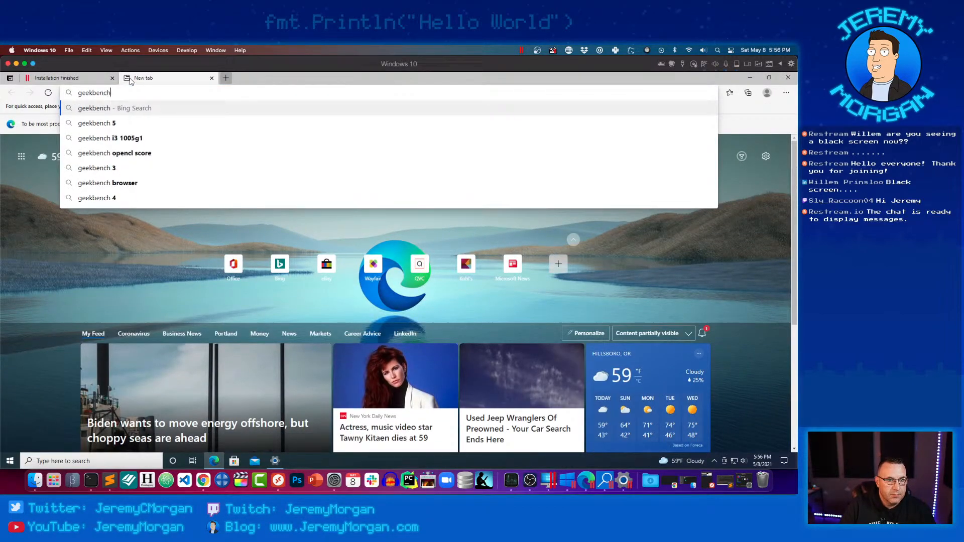
{"action": "key", "text": "Return"}
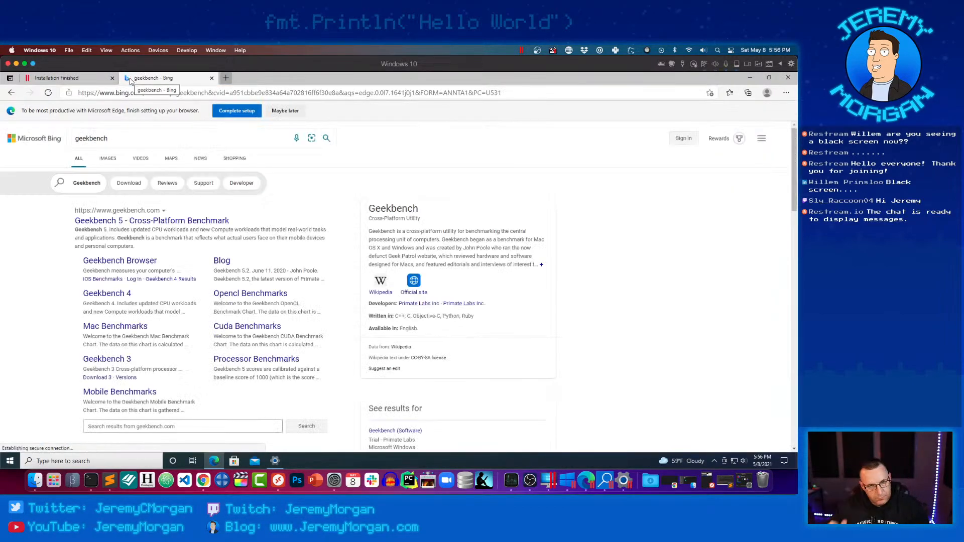
{"action": "left_click", "coordinate": [177, 221]}
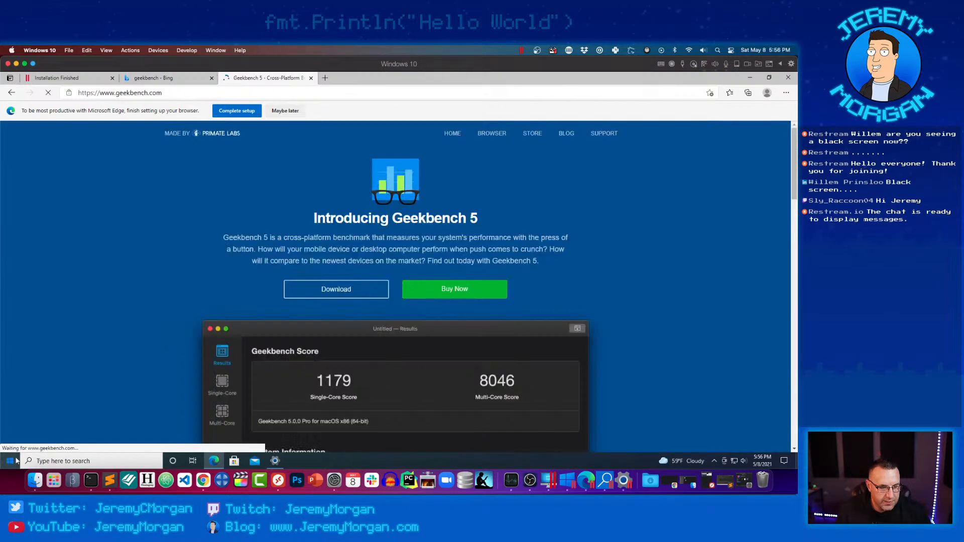
Launch Windows Terminal from the Start menu app list.
{"action": "left_click", "coordinate": [10, 461]}
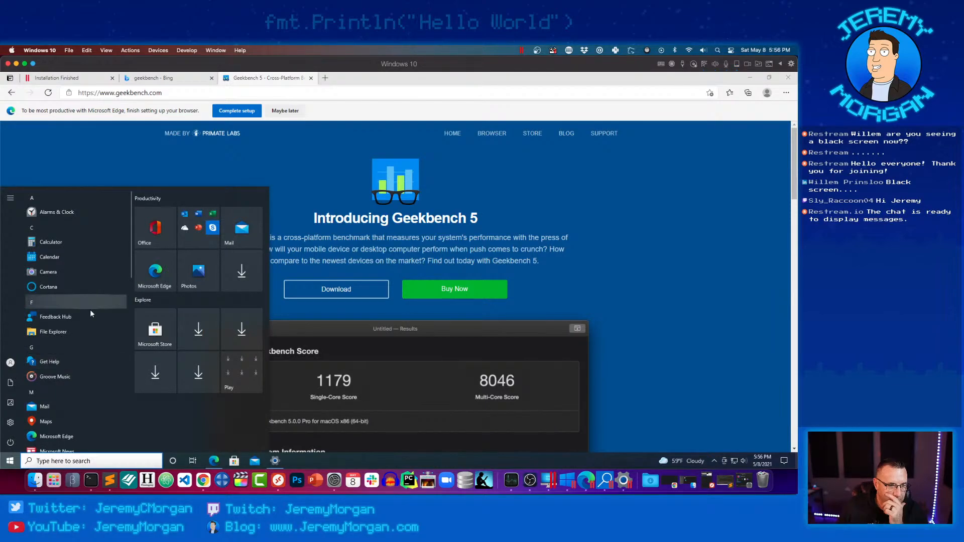
{"action": "scroll", "coordinate": [90, 309], "scroll_direction": "down", "scroll_amount": 10}
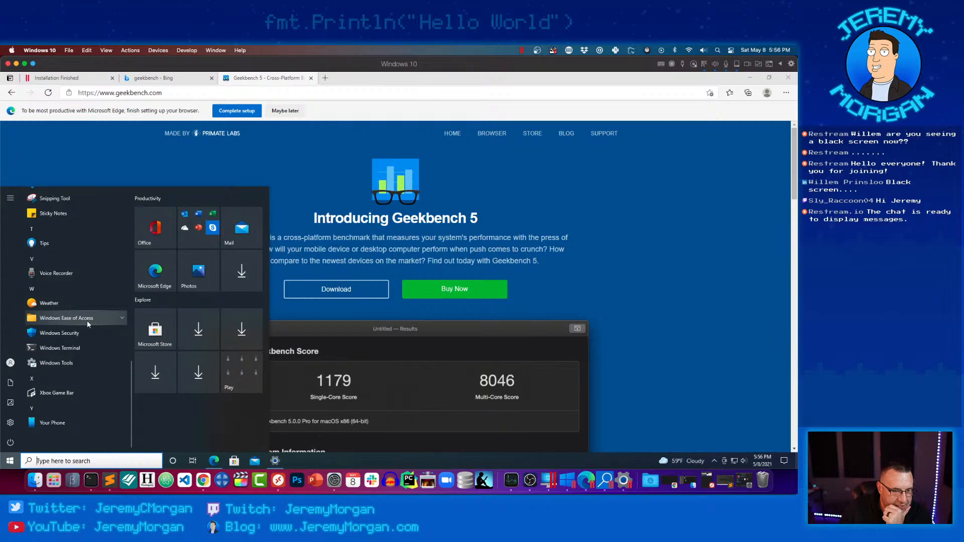
{"action": "left_click", "coordinate": [75, 348]}
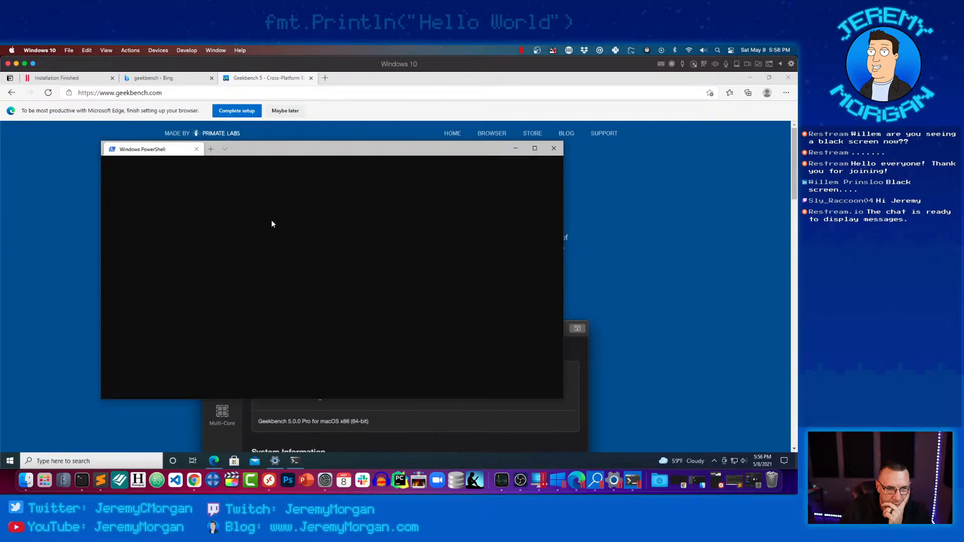
Add a second PowerShell tab in Windows Terminal.
{"action": "left_click", "coordinate": [210, 149]}
{"action": "left_click", "coordinate": [324, 149]}
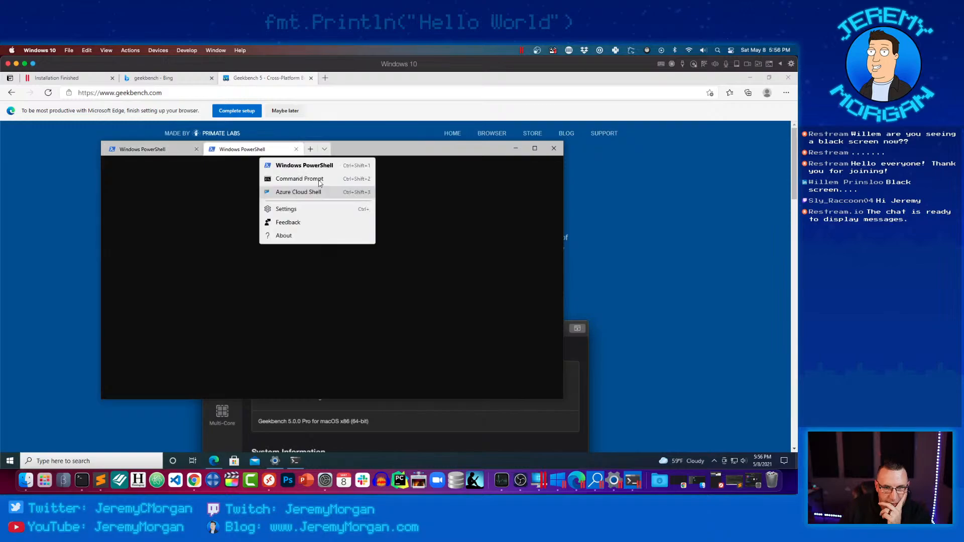
{"action": "left_click", "coordinate": [434, 203]}
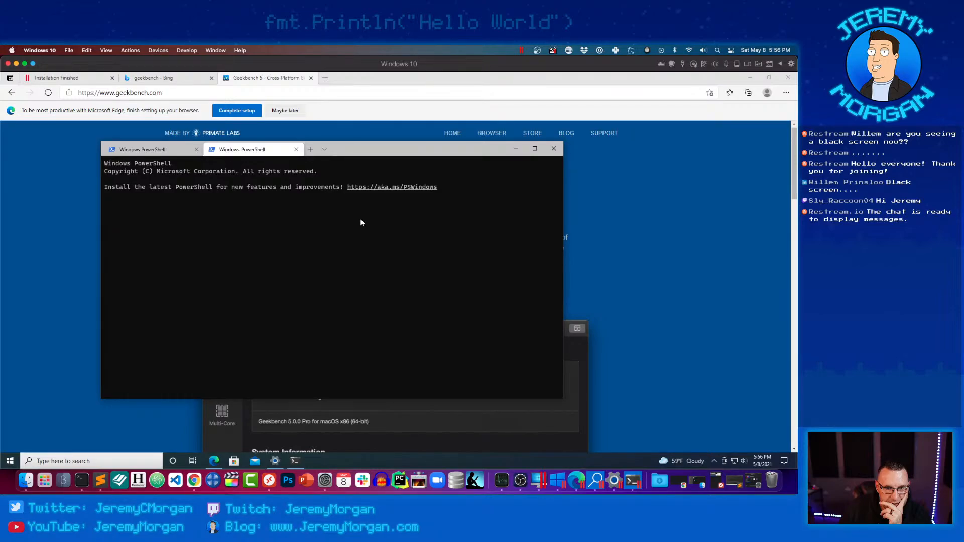
Search 'vscode' from the taskbar, then dismiss it to show Edge's Geekbench page.
{"action": "left_click", "coordinate": [149, 458]}
{"action": "type", "text": "vscode"}
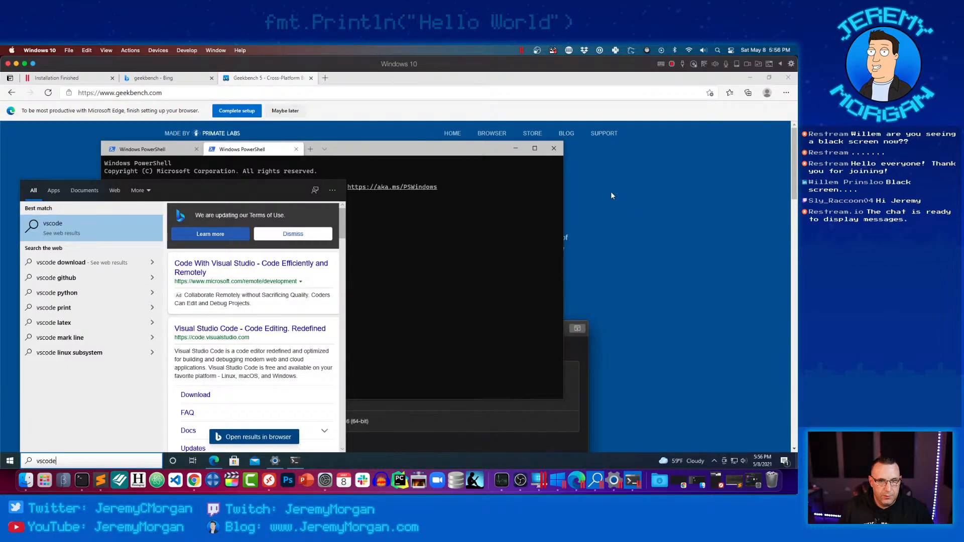
{"action": "left_click", "coordinate": [611, 196]}
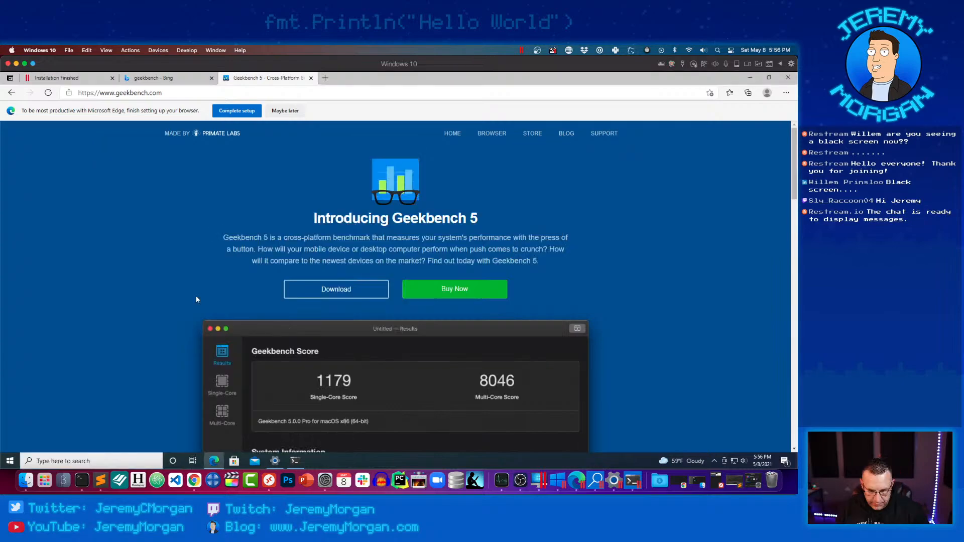
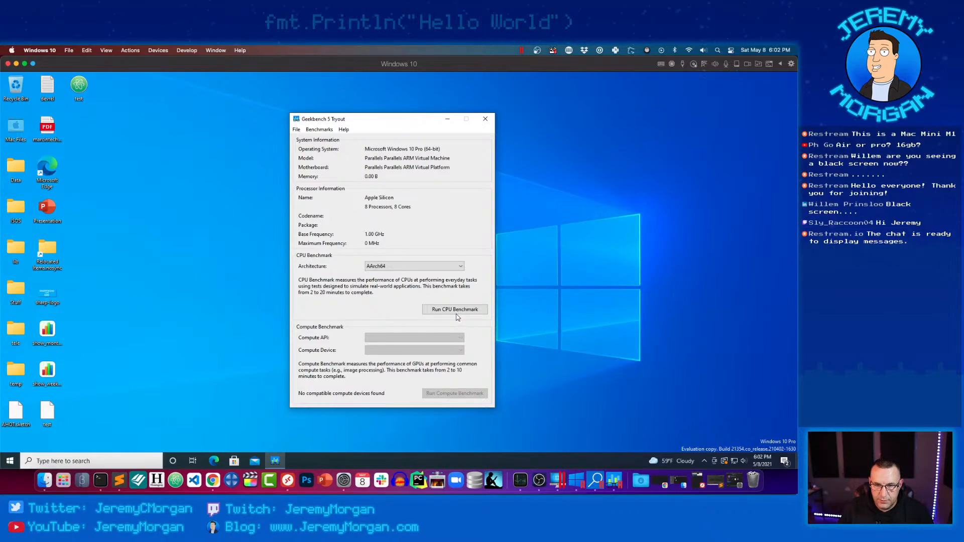
Run the Geekbench 5 CPU benchmark with AArch64 chosen as the architecture.
{"action": "left_click", "coordinate": [425, 267]}
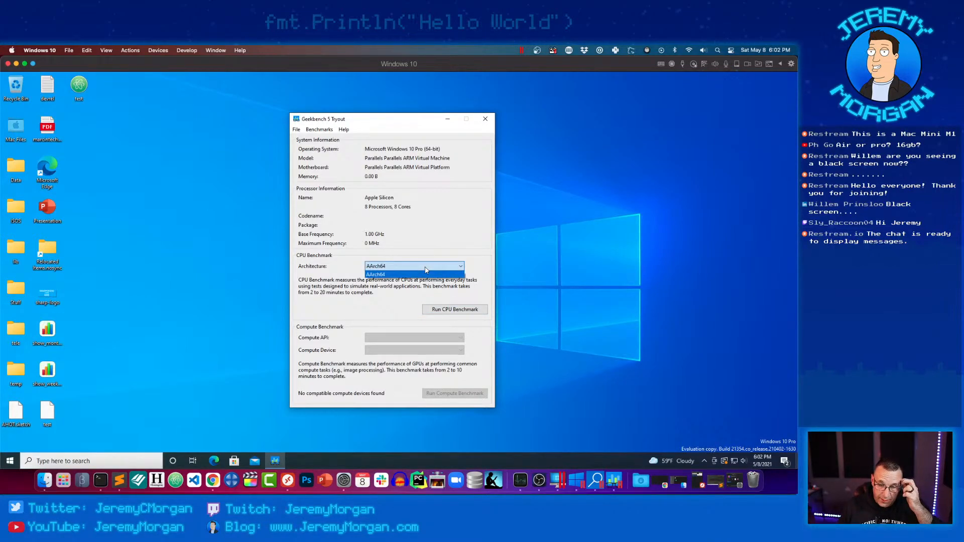
{"action": "left_click", "coordinate": [425, 270]}
{"action": "left_click", "coordinate": [451, 310]}
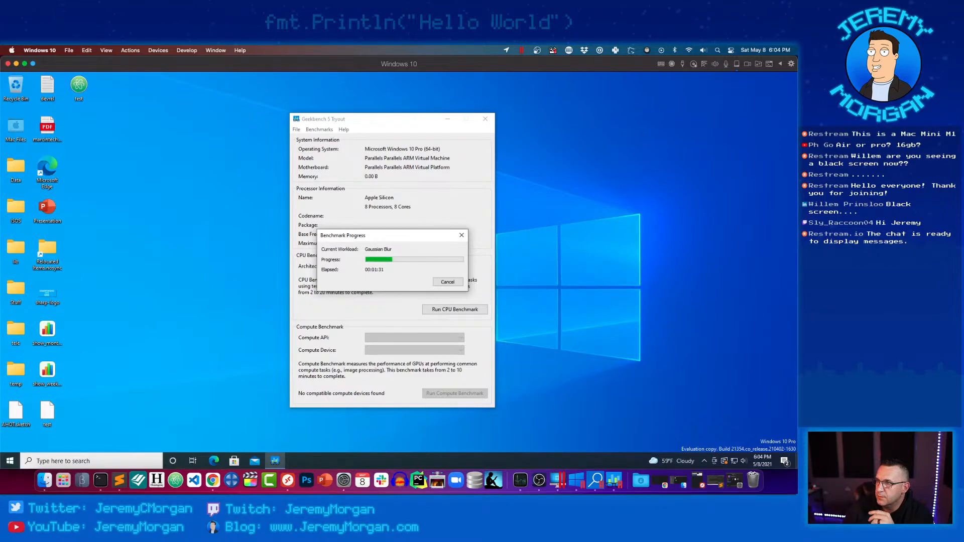
Switch between Chrome and OBS on the host, then bring the Primate Labs store window onto this screen.
{"action": "key", "text": "super+Tab"}
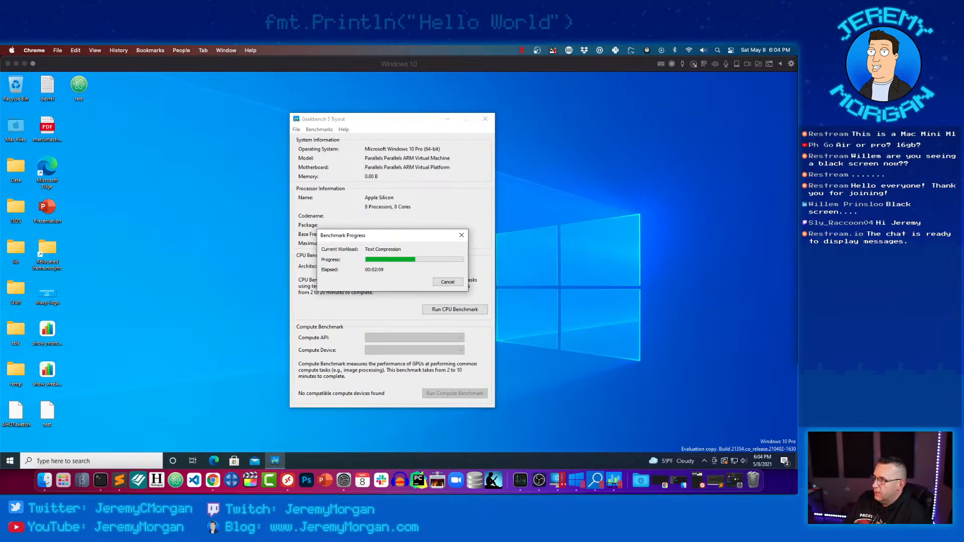
{"action": "key", "text": "super+Tab"}
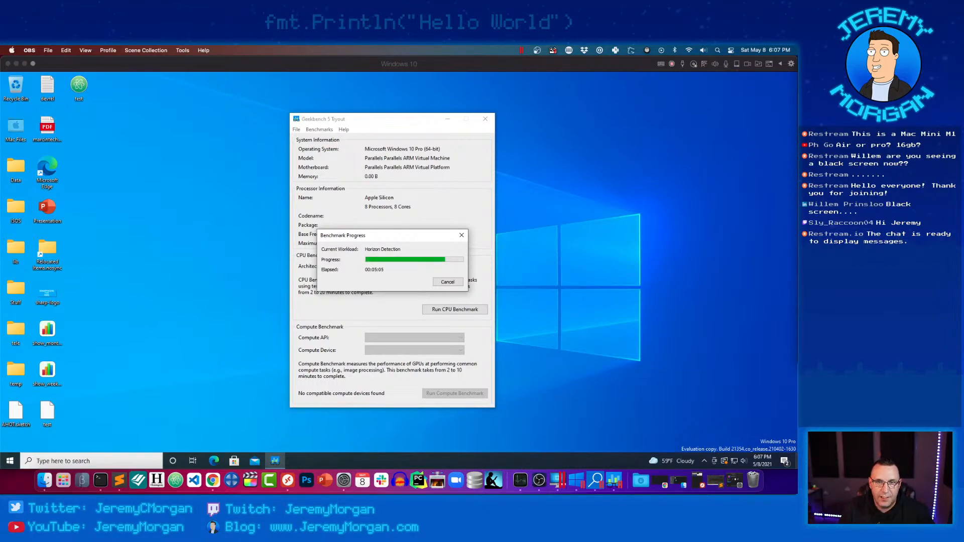
{"action": "key", "text": "super+Tab"}
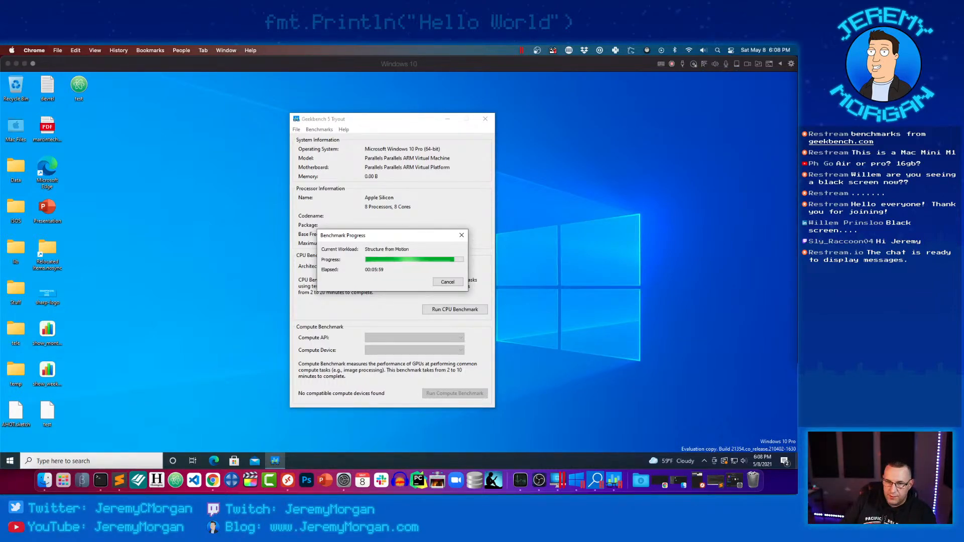
{"action": "left_click_drag", "start_coordinate": [797, 157], "coordinate": [201, 142]}
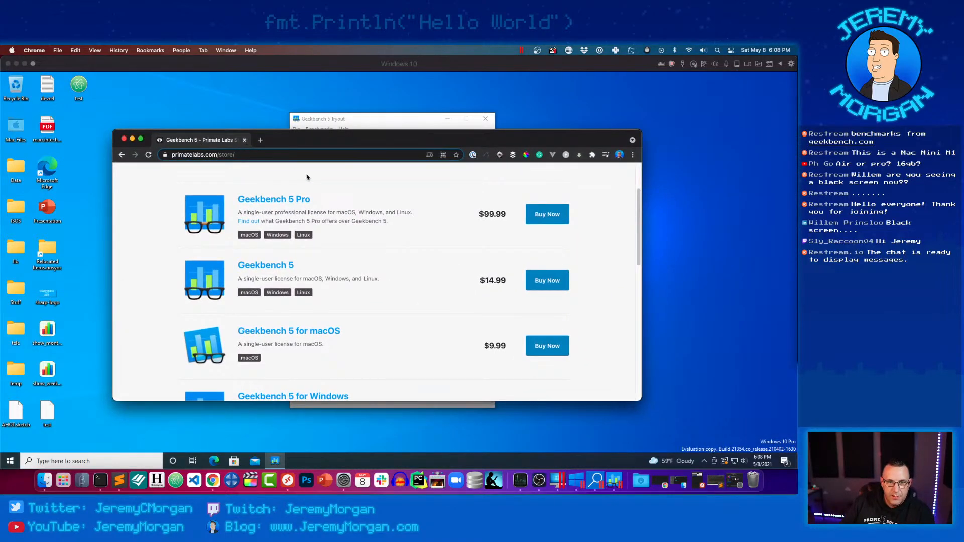
Review the Geekbench 5 licence prices, then open the Compare Versions page from Geekbench 5 Pro's 'Find out' link.
{"action": "scroll", "coordinate": [429, 290], "scroll_direction": "down", "scroll_amount": 2}
{"action": "scroll", "coordinate": [401, 299], "scroll_direction": "down", "scroll_amount": 3}
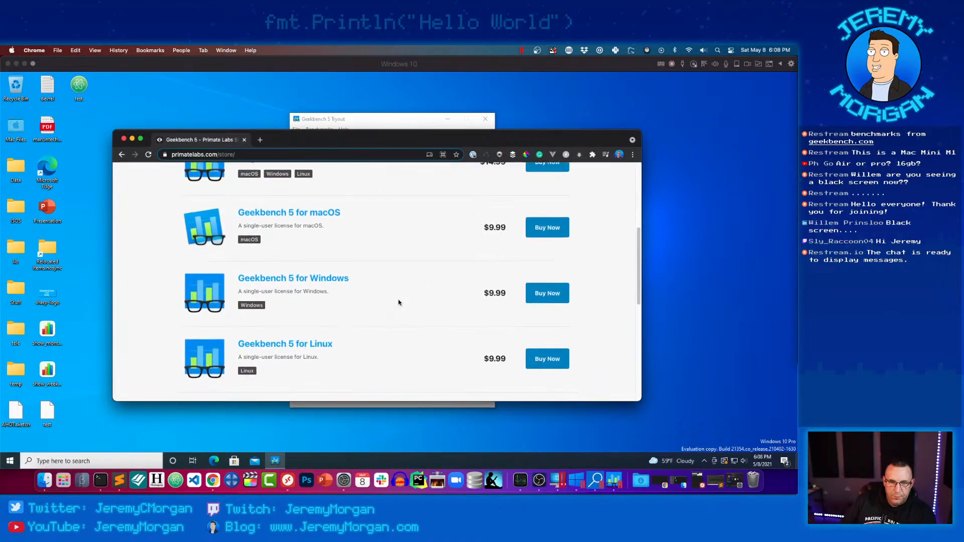
{"action": "scroll", "coordinate": [333, 349], "scroll_direction": "up", "scroll_amount": 1}
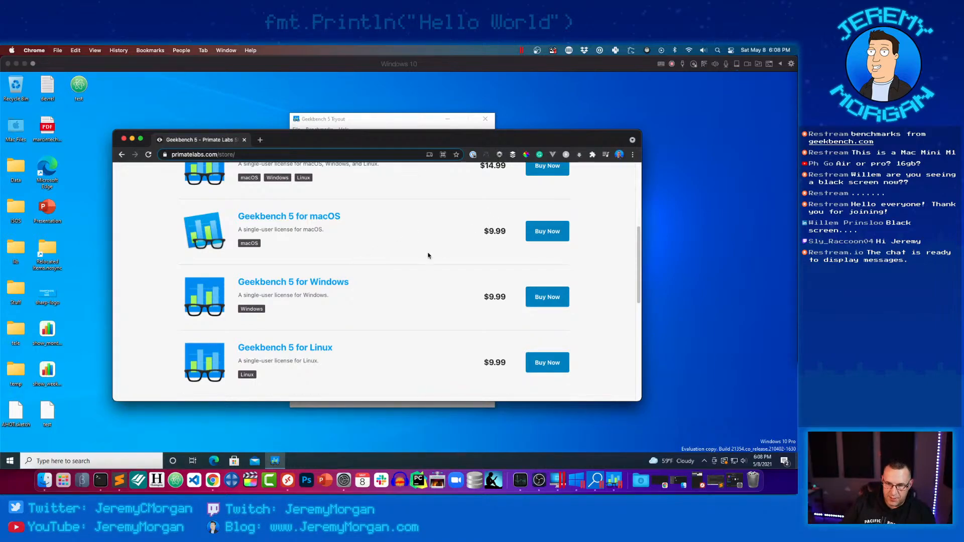
{"action": "scroll", "coordinate": [411, 257], "scroll_direction": "up", "scroll_amount": 2}
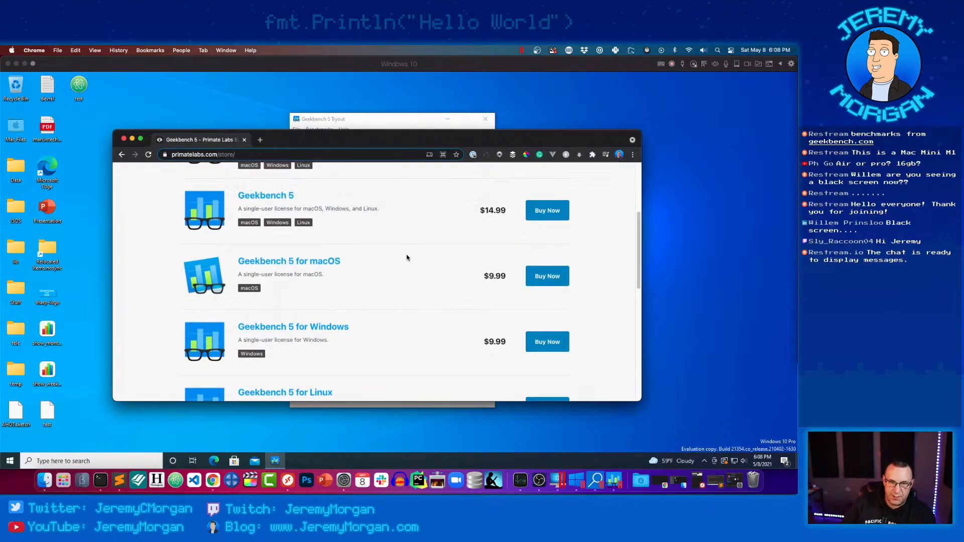
{"action": "scroll", "coordinate": [407, 258], "scroll_direction": "up", "scroll_amount": 2}
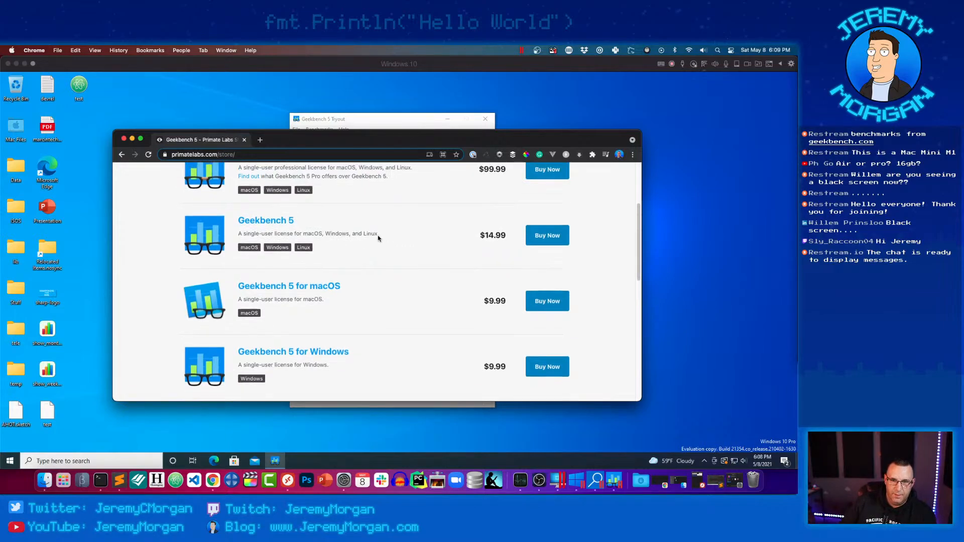
{"action": "scroll", "coordinate": [378, 238], "scroll_direction": "up", "scroll_amount": 1}
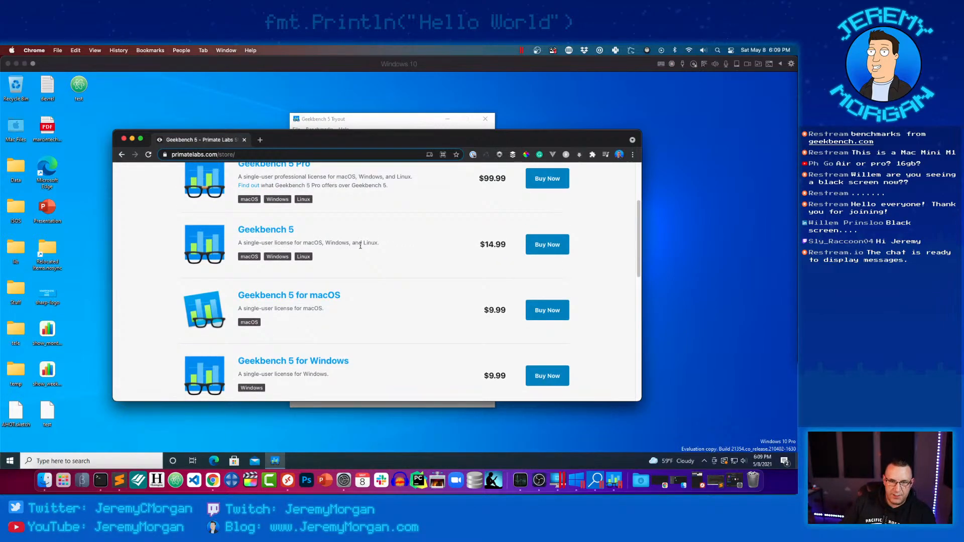
{"action": "scroll", "coordinate": [389, 250], "scroll_direction": "up", "scroll_amount": 1}
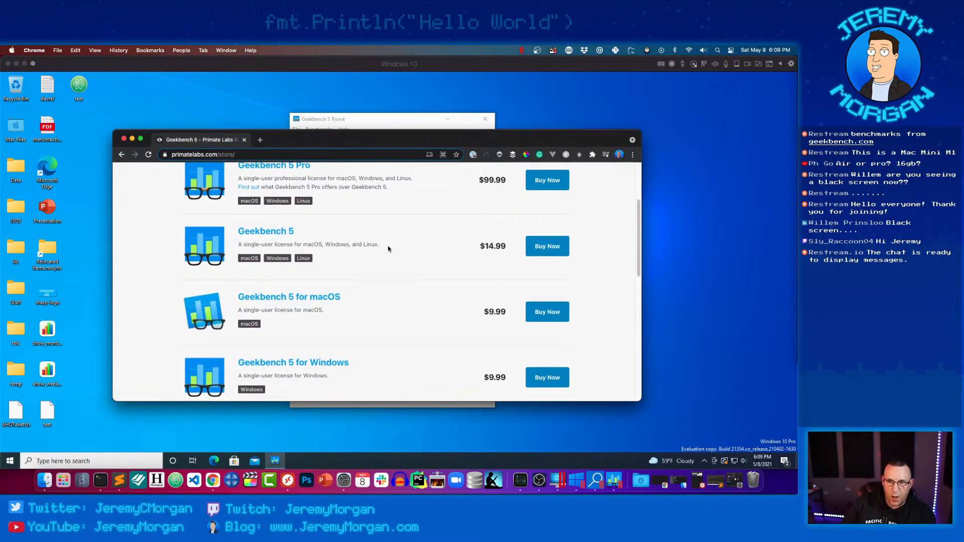
{"action": "scroll", "coordinate": [372, 276], "scroll_direction": "up", "scroll_amount": 2}
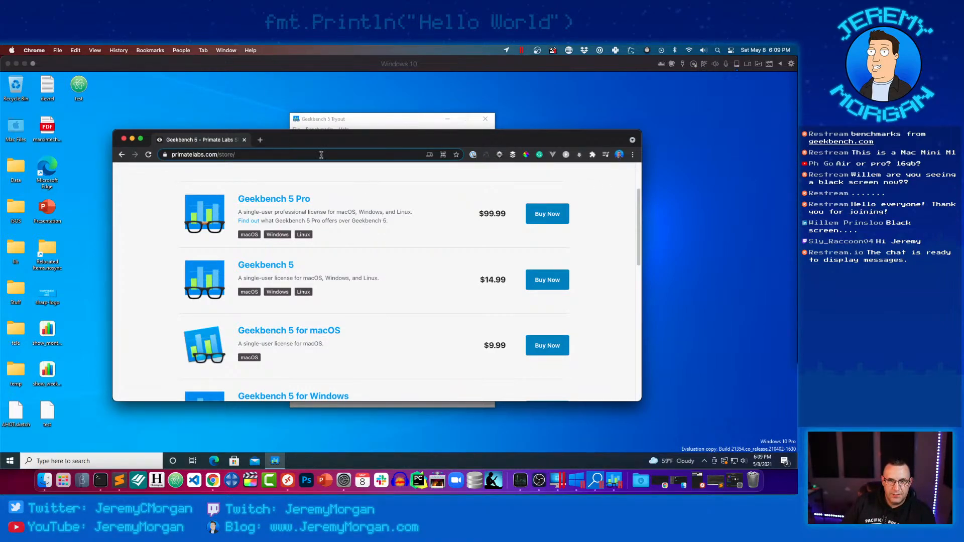
{"action": "left_click", "coordinate": [255, 221]}
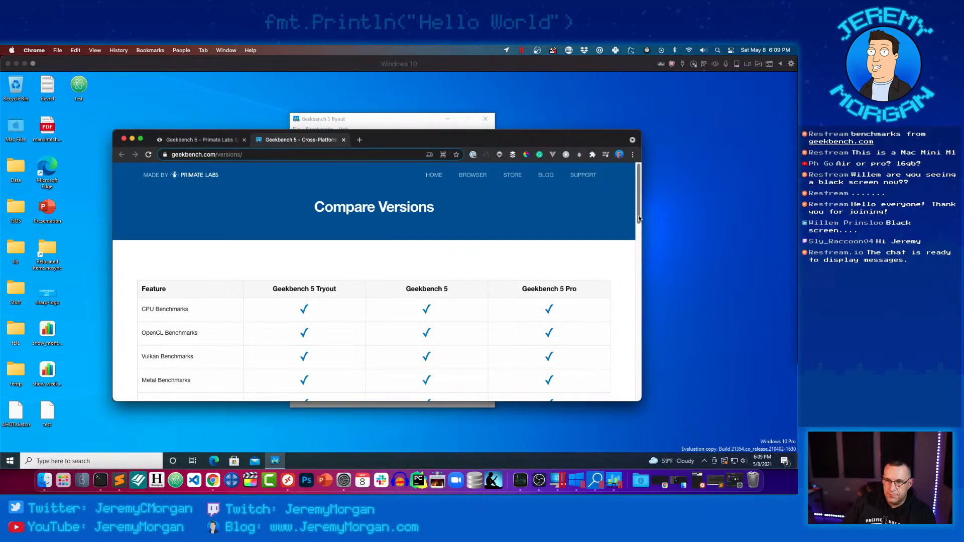
Scroll the Compare Versions table, revisit the store's product list, and reposition the browser window.
{"action": "left_click_drag", "start_coordinate": [638, 217], "coordinate": [640, 265]}
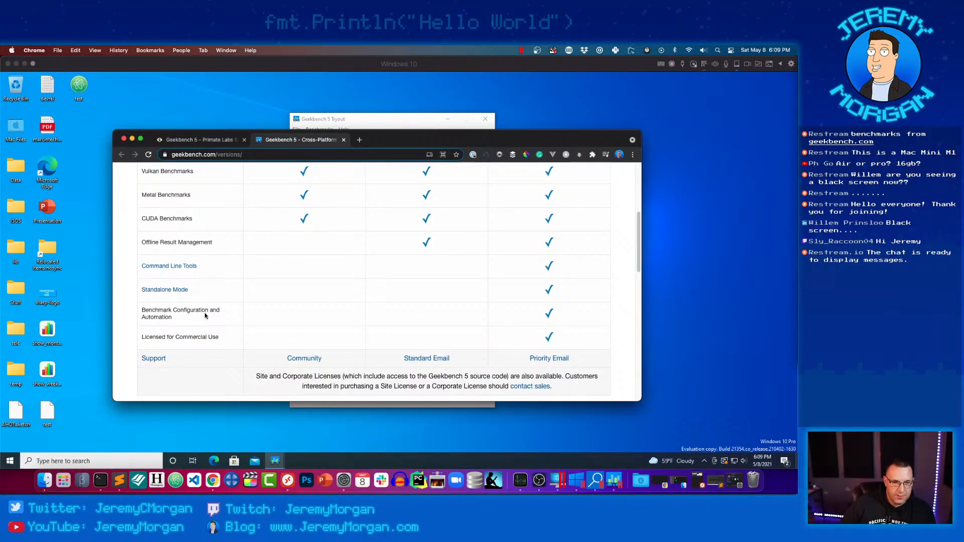
{"action": "scroll", "coordinate": [399, 279], "scroll_direction": "down", "scroll_amount": 1}
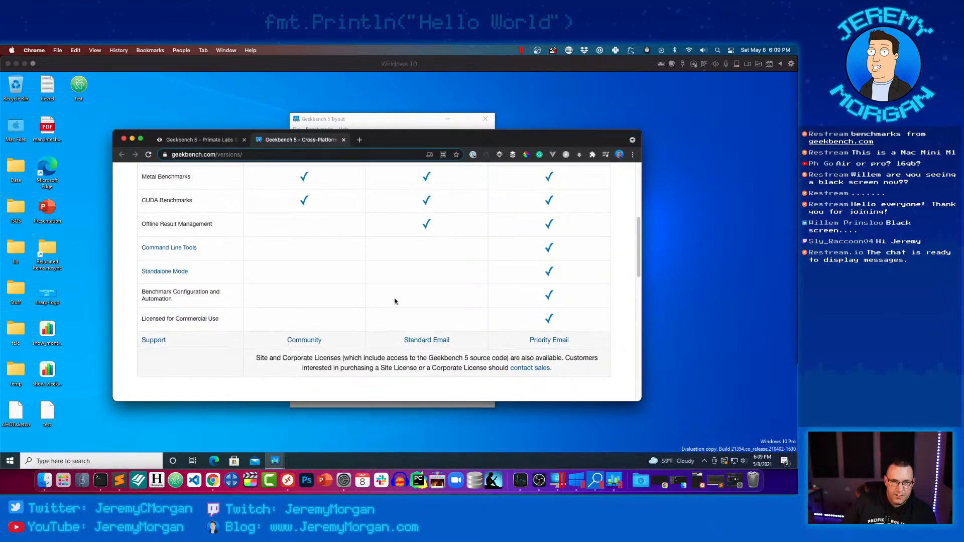
{"action": "scroll", "coordinate": [396, 301], "scroll_direction": "up", "scroll_amount": 1}
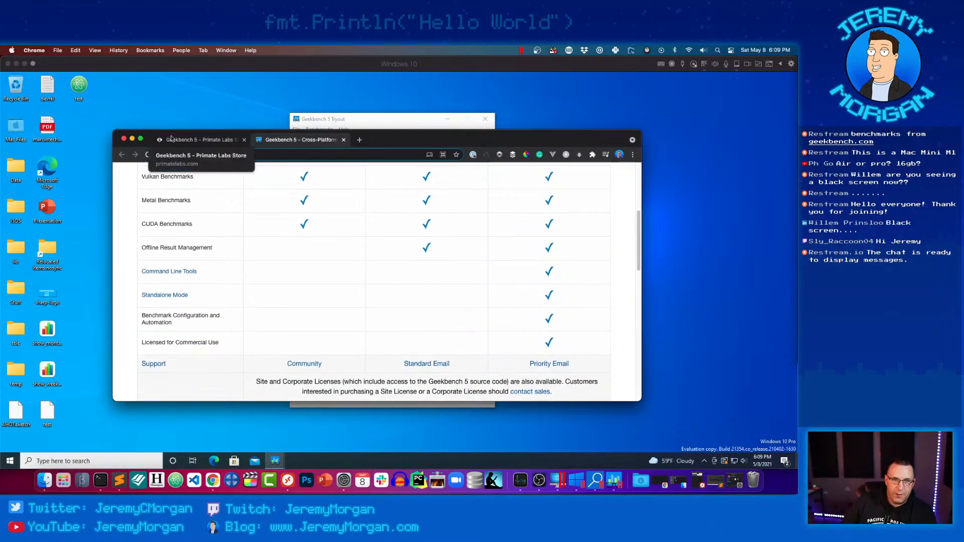
{"action": "left_click", "coordinate": [214, 138]}
{"action": "scroll", "coordinate": [396, 255], "scroll_direction": "down", "scroll_amount": 1}
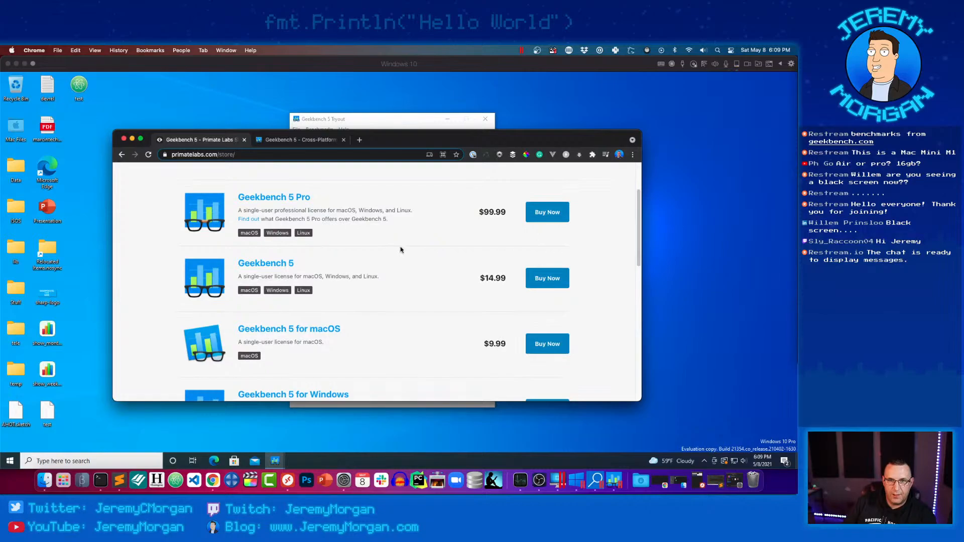
{"action": "left_click_drag", "start_coordinate": [384, 135], "coordinate": [1, 135]}
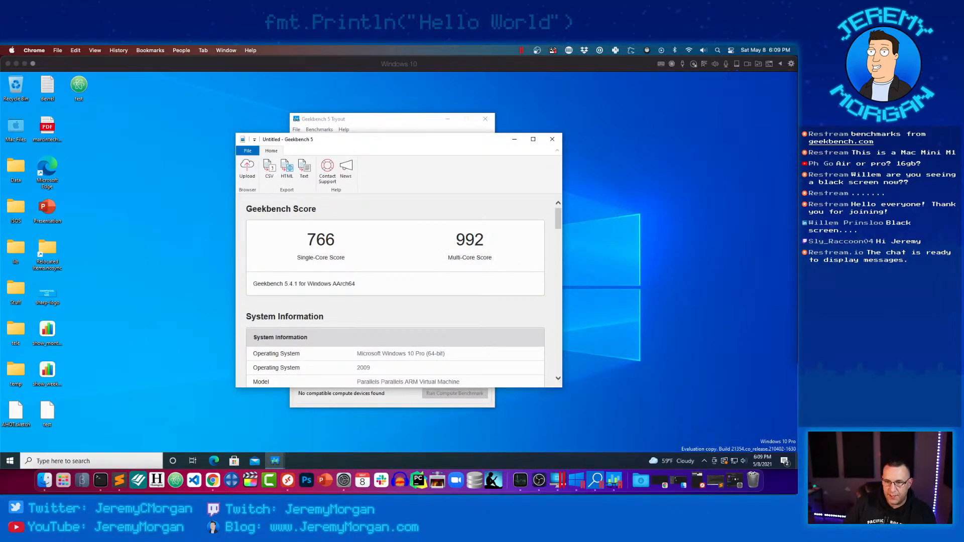
{"action": "left_click_drag", "start_coordinate": [797, 140], "coordinate": [379, 135]}
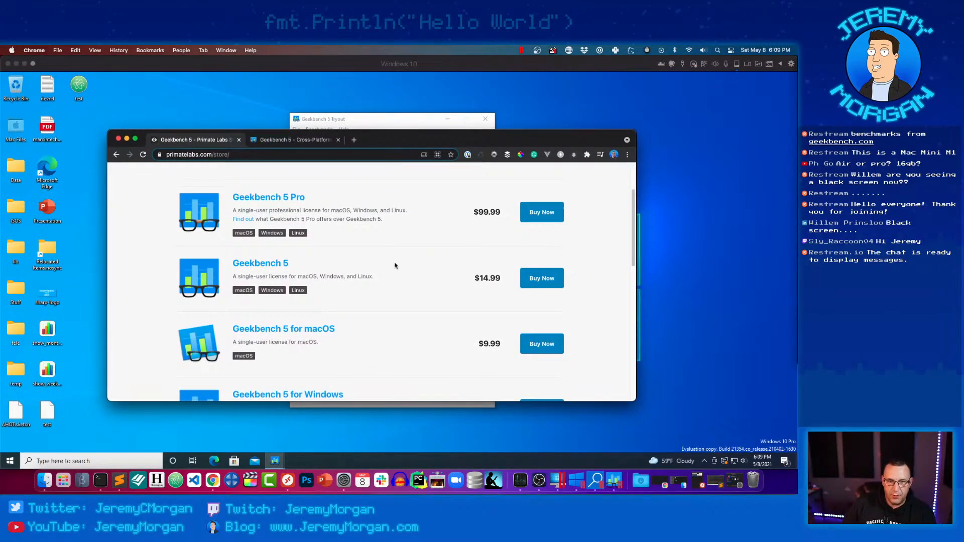
Return to the edition comparison table, review it, then bring Geekbench 5 Tryout to the front.
{"action": "scroll", "coordinate": [389, 265], "scroll_direction": "up", "scroll_amount": 1}
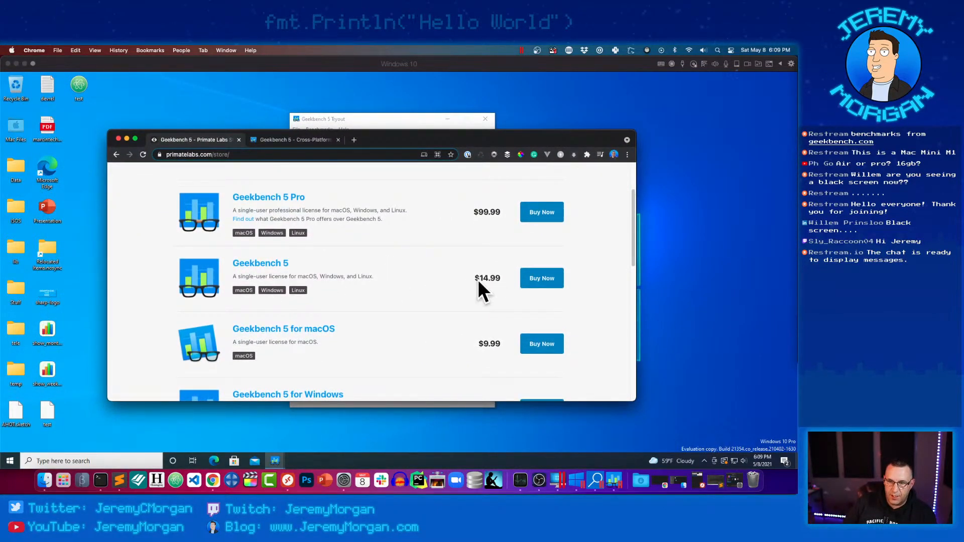
{"action": "left_click", "coordinate": [283, 140]}
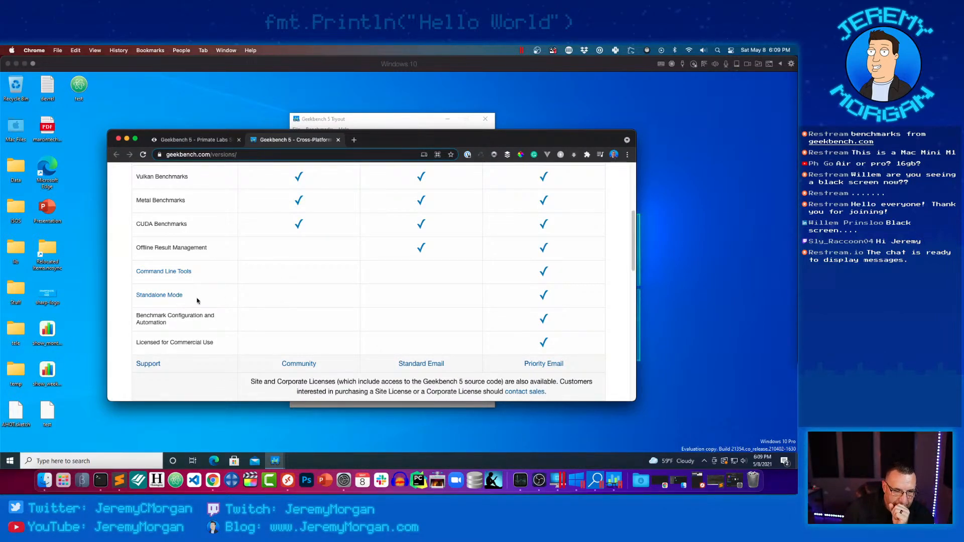
{"action": "scroll", "coordinate": [197, 291], "scroll_direction": "up", "scroll_amount": 1}
{"action": "scroll", "coordinate": [197, 294], "scroll_direction": "down", "scroll_amount": 1}
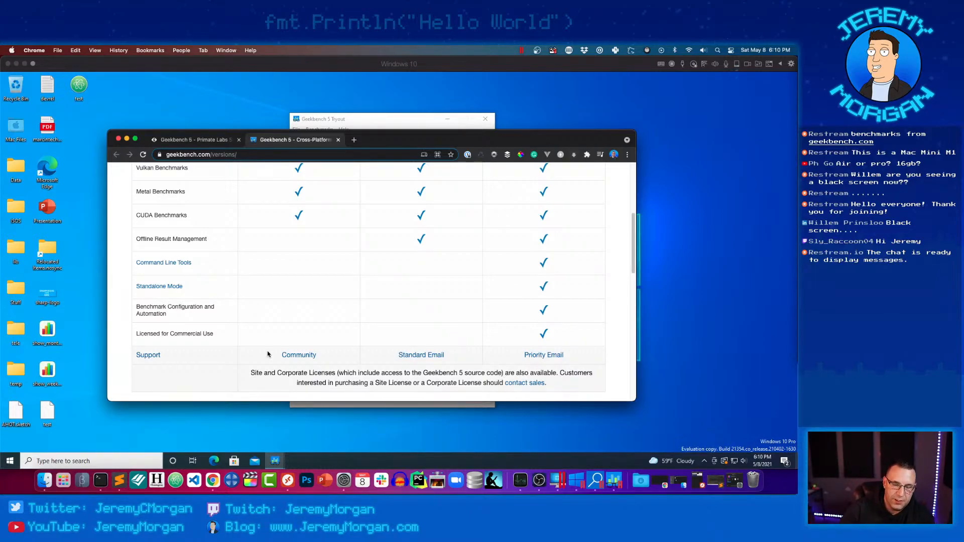
{"action": "scroll", "coordinate": [267, 354], "scroll_direction": "up", "scroll_amount": 1}
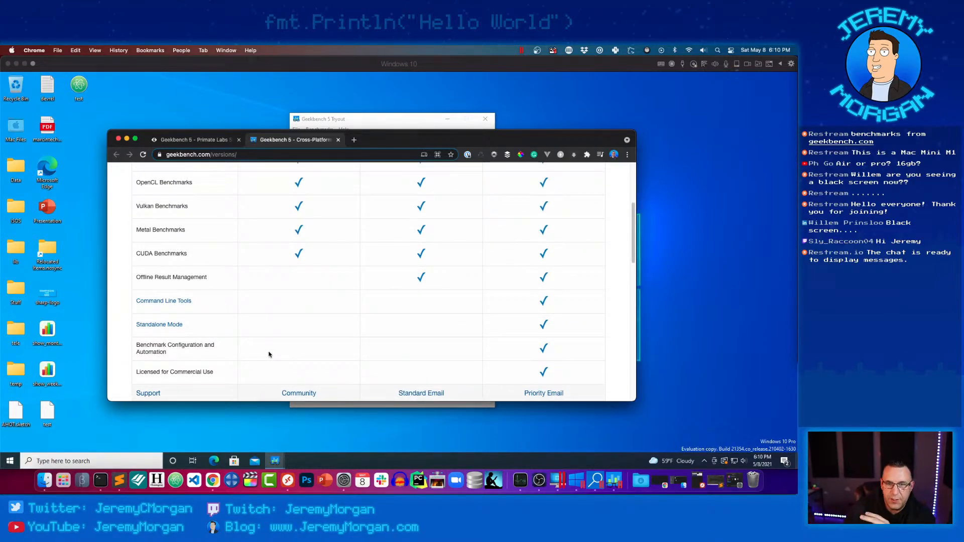
{"action": "scroll", "coordinate": [274, 358], "scroll_direction": "up", "scroll_amount": 4}
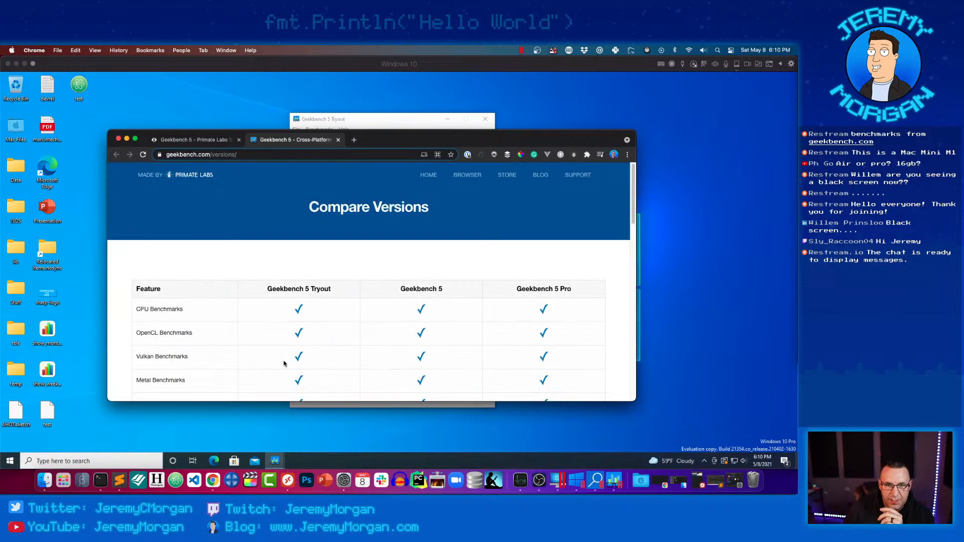
{"action": "left_click", "coordinate": [410, 123]}
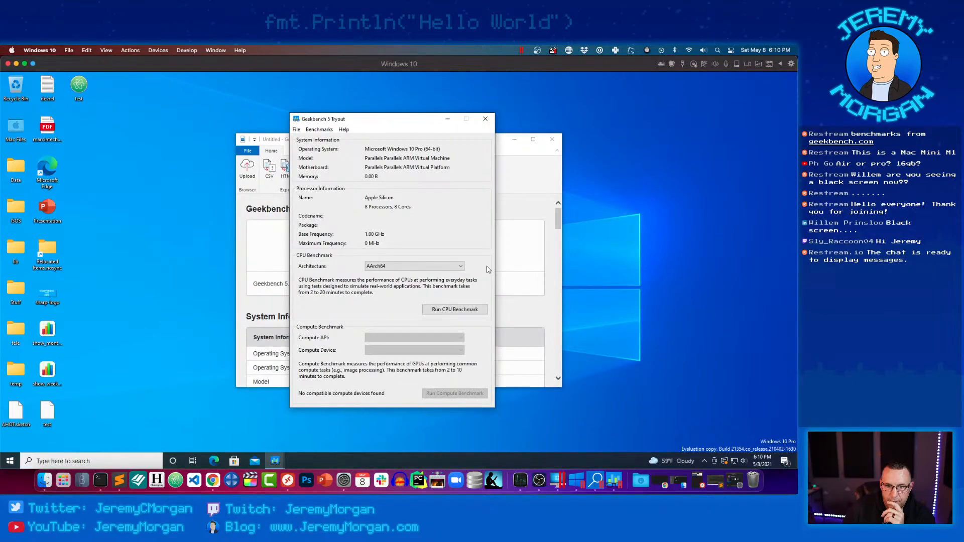
{"action": "left_click", "coordinate": [517, 270]}
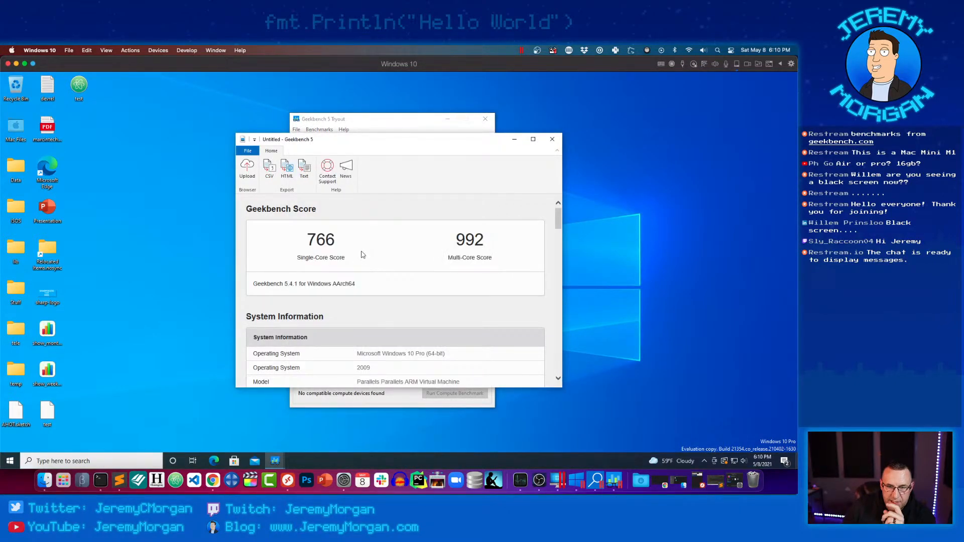
{"action": "scroll", "coordinate": [395, 312], "scroll_direction": "down", "scroll_amount": 3}
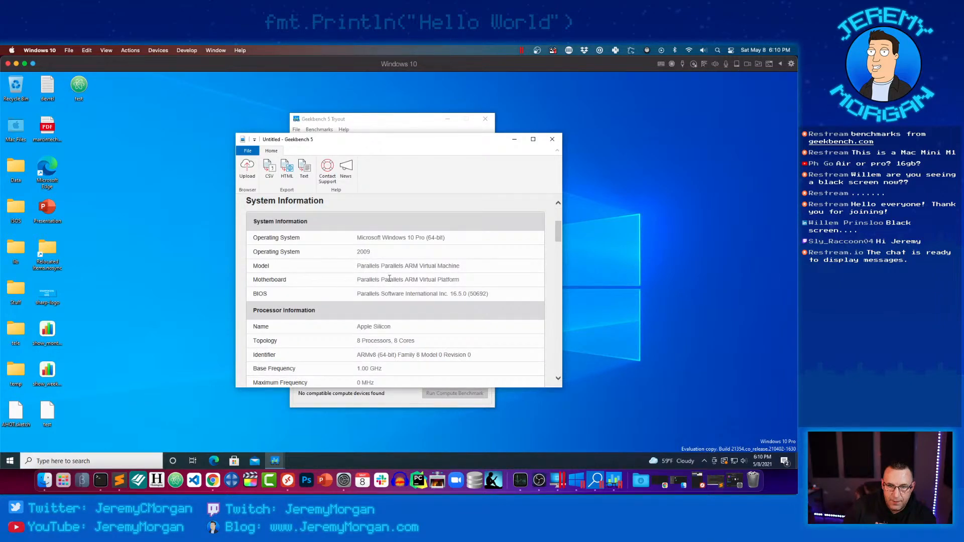
{"action": "scroll", "coordinate": [390, 278], "scroll_direction": "up", "scroll_amount": 2}
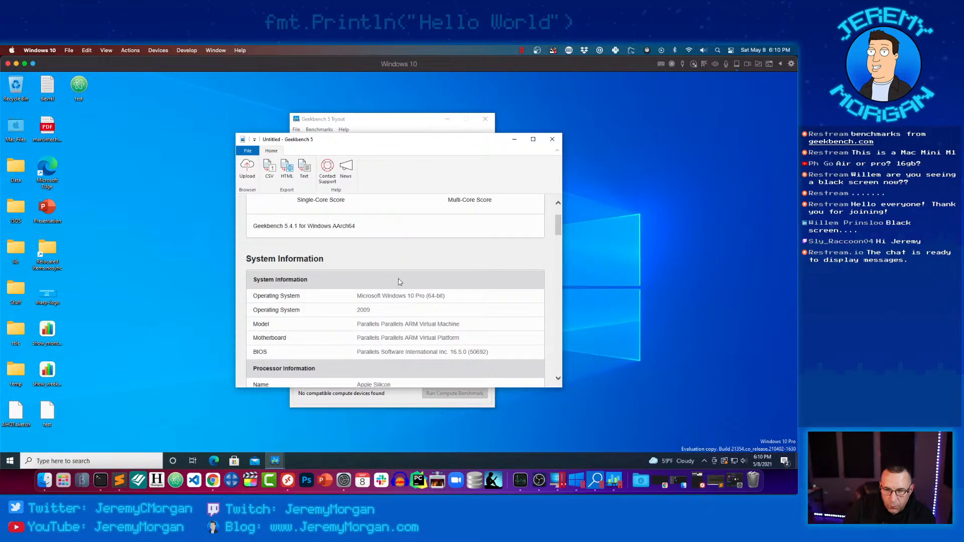
{"action": "scroll", "coordinate": [401, 271], "scroll_direction": "down", "scroll_amount": 5}
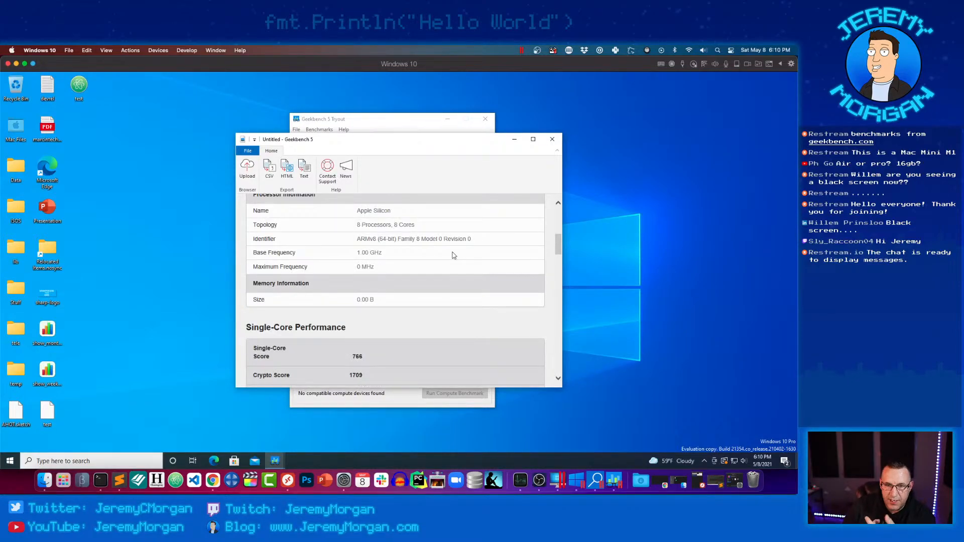
Upload the benchmark result and sign in to Geekbench Browser with the account username and password, retrying the password once.
{"action": "left_click", "coordinate": [249, 169]}
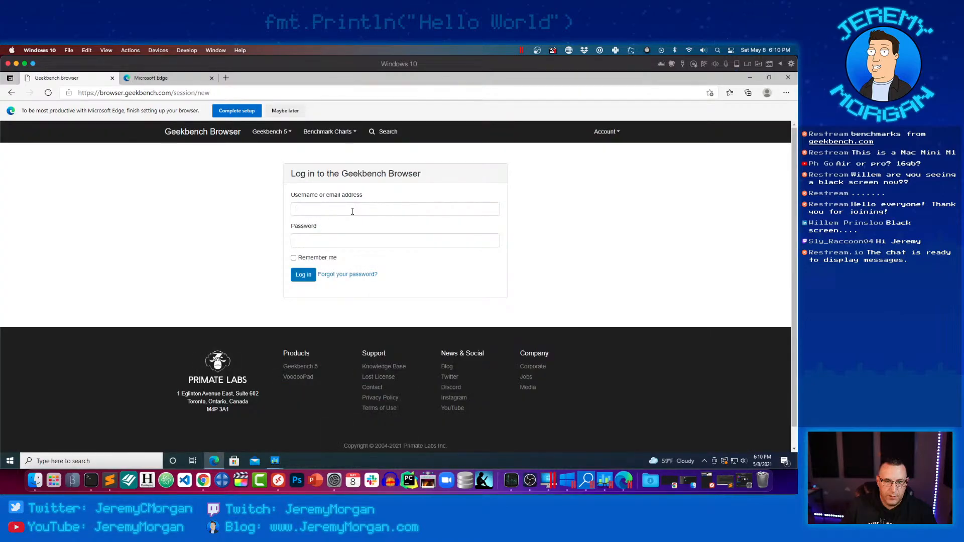
{"action": "left_click", "coordinate": [352, 210]}
{"action": "type", "text": "jer"}
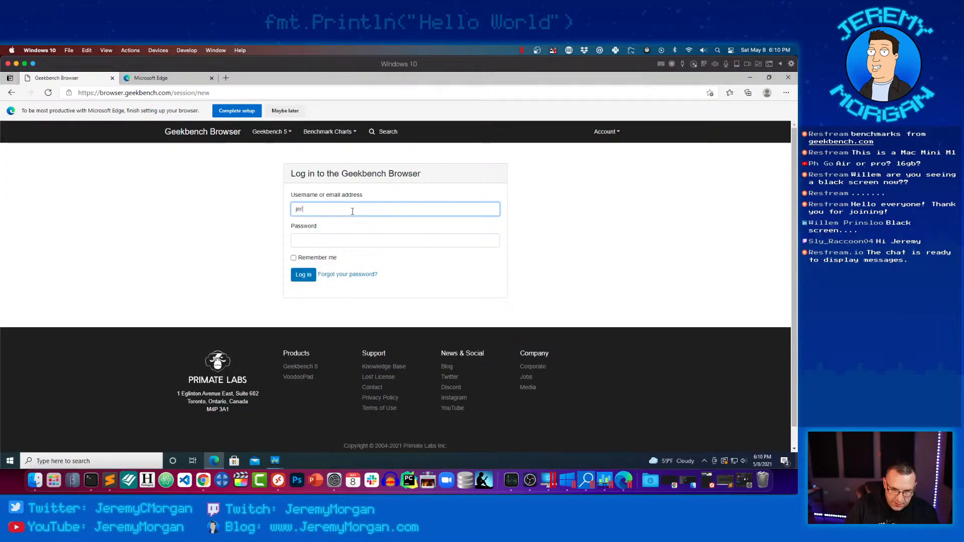
{"action": "type", "text": "emymorgan"}
{"action": "key", "text": "Tab"}
{"action": "type", "text": "****"}
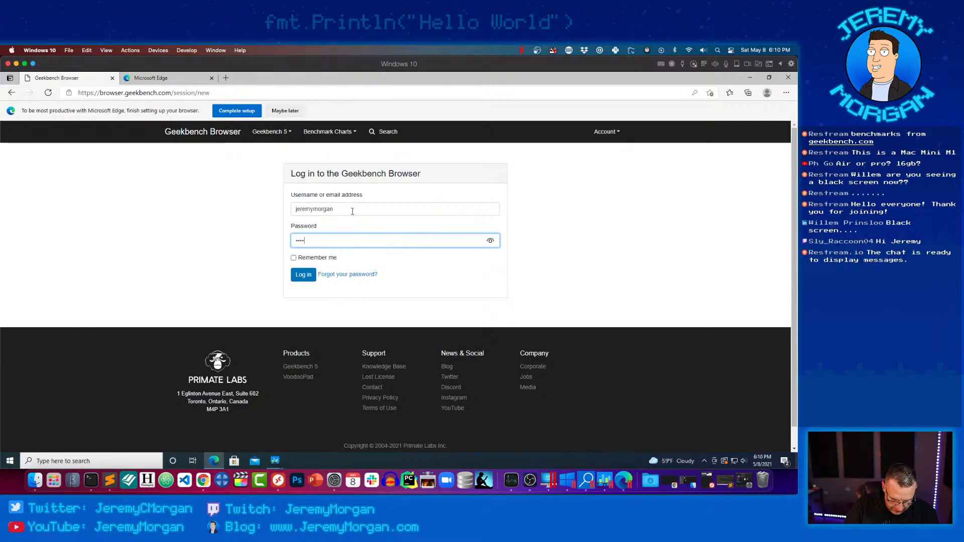
{"action": "key", "text": "Return"}
{"action": "type", "text": "••"}
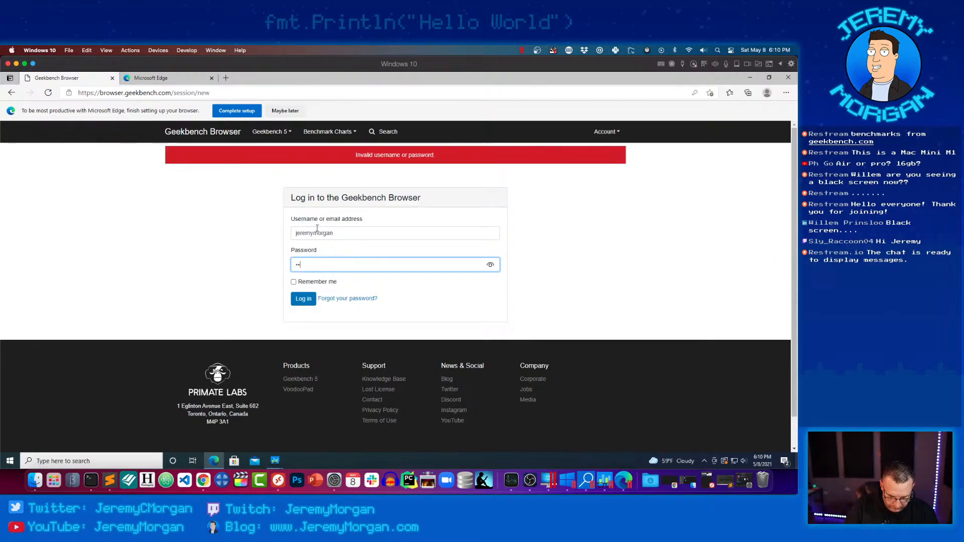
{"action": "key", "text": "Return"}
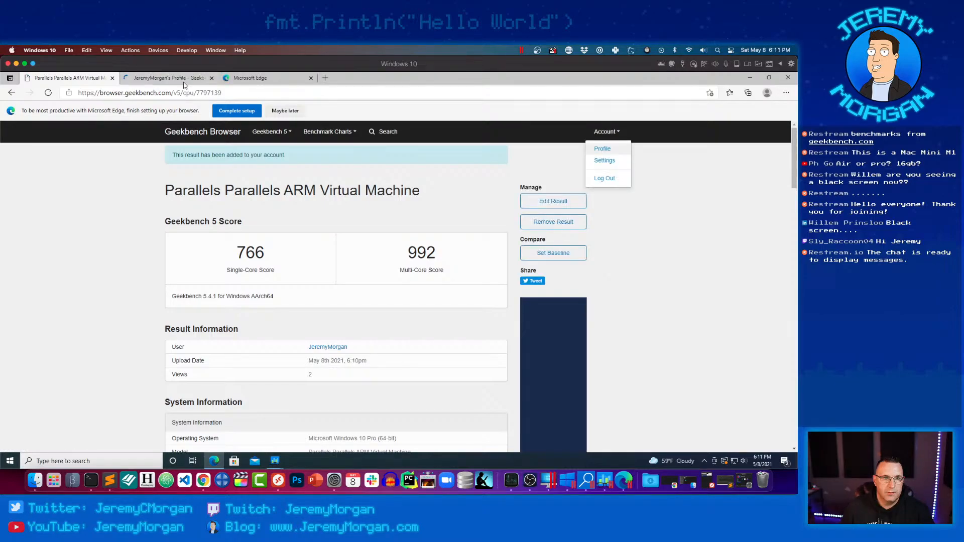
Open the profile's results list and scroll down to earlier results such as the Mac mini (Late 2020).
{"action": "left_click", "coordinate": [184, 81]}
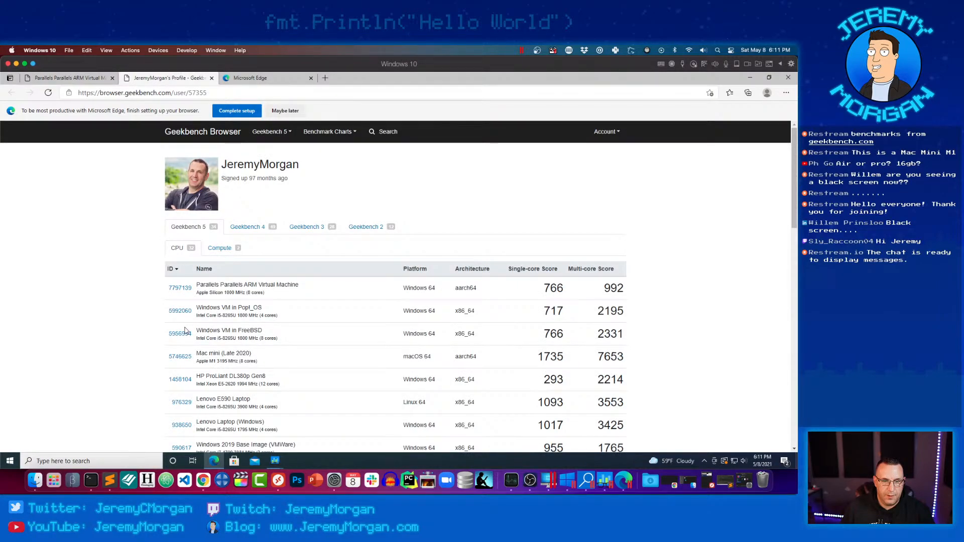
{"action": "scroll", "coordinate": [186, 330], "scroll_direction": "down", "scroll_amount": 3}
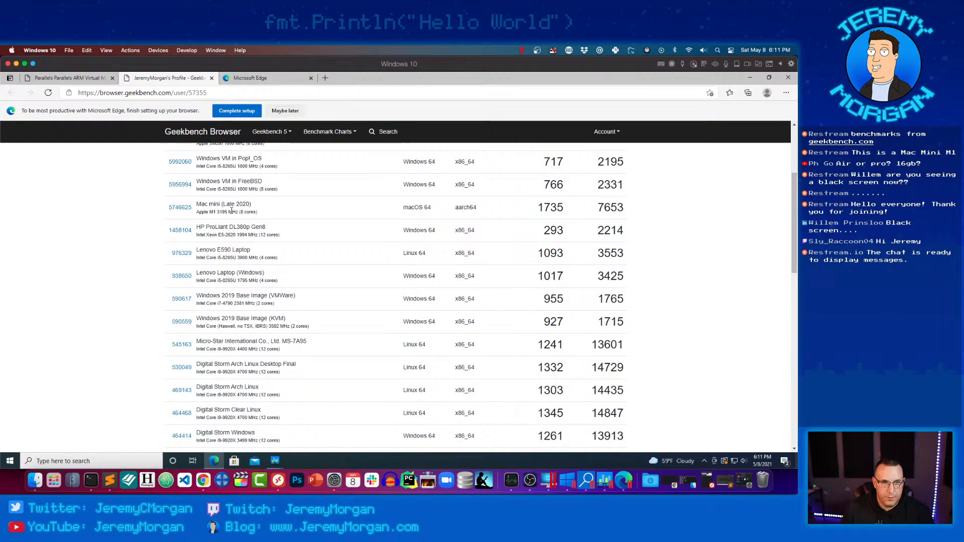
Compare the Mac mini (Late 2020) result's 1735 single-core score against the Parallels VM result across tabs.
{"action": "left_click", "coordinate": [231, 206]}
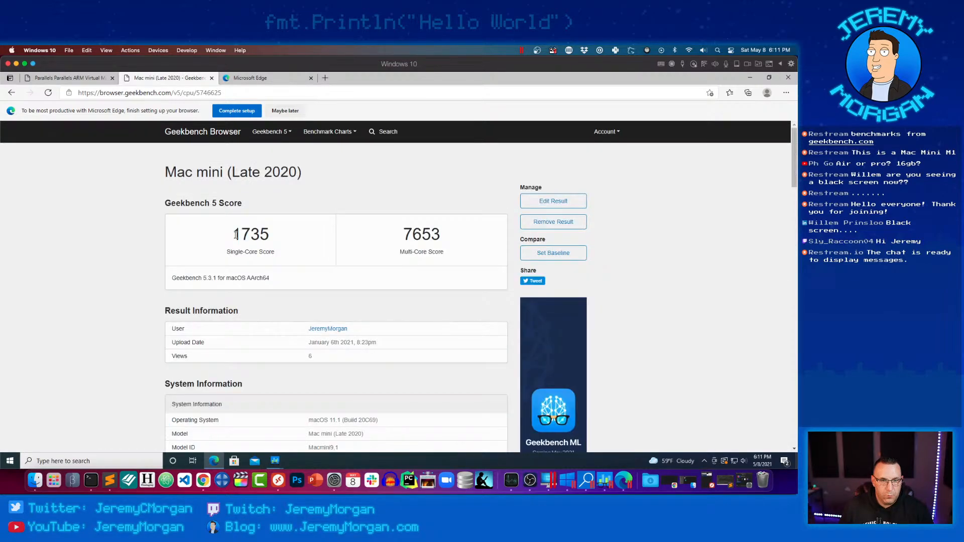
{"action": "double_click", "coordinate": [235, 234]}
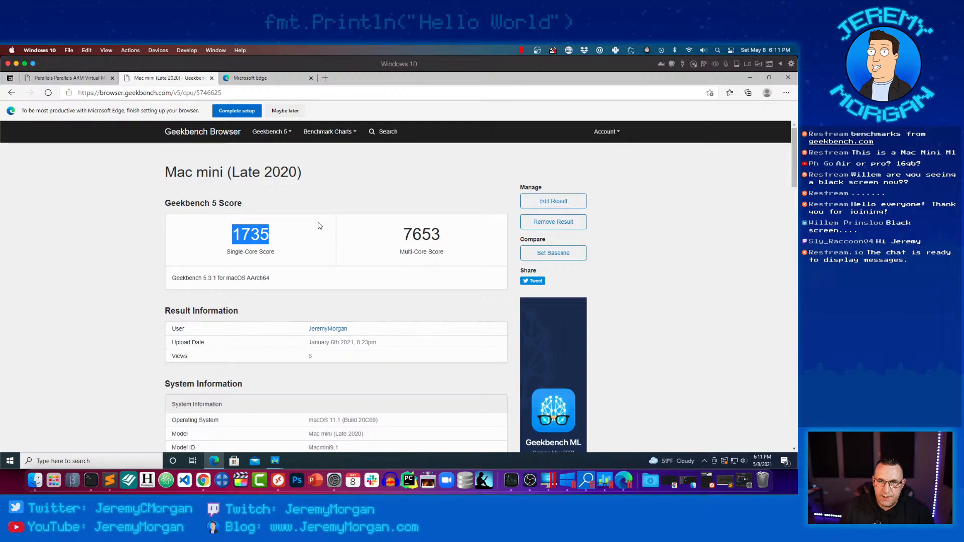
{"action": "left_click", "coordinate": [75, 78]}
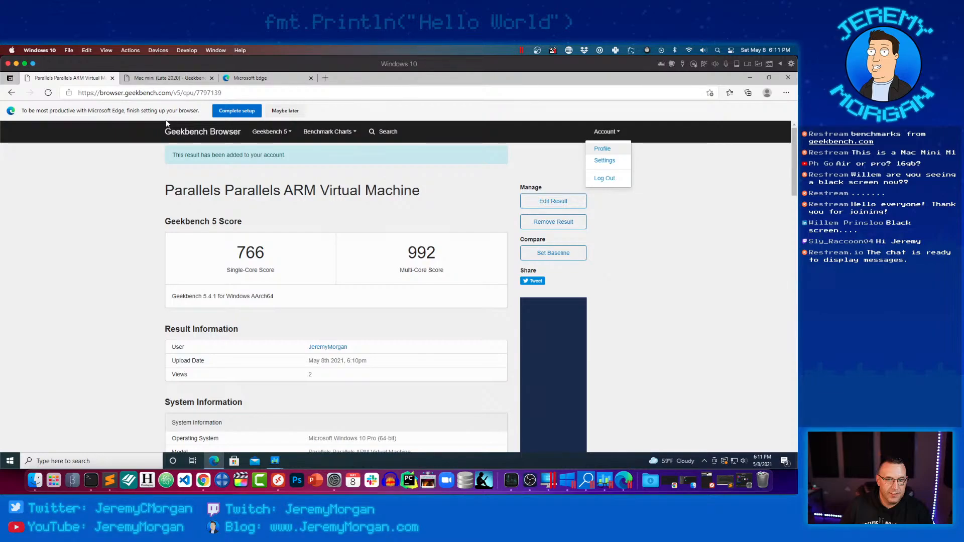
{"action": "key", "text": "ctrl+Tab"}
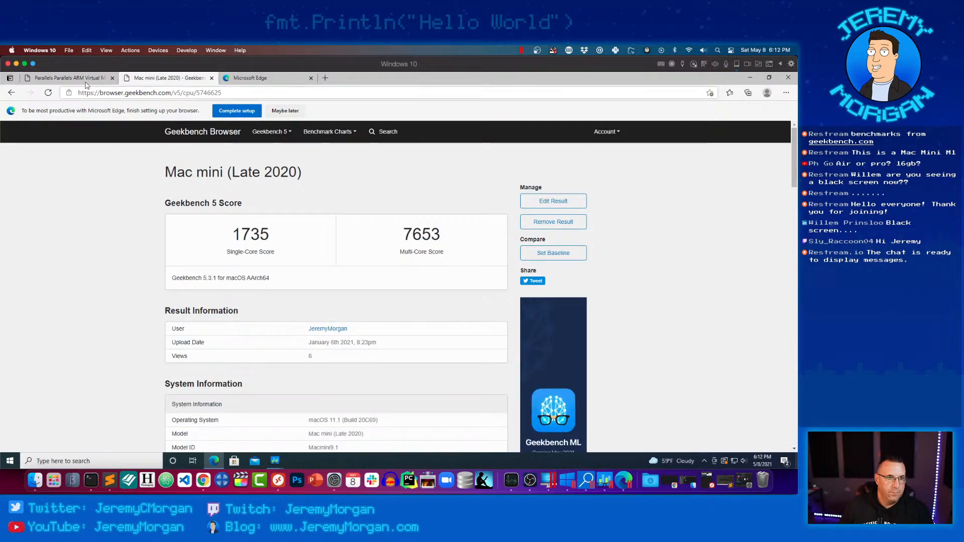
{"action": "left_click", "coordinate": [86, 82]}
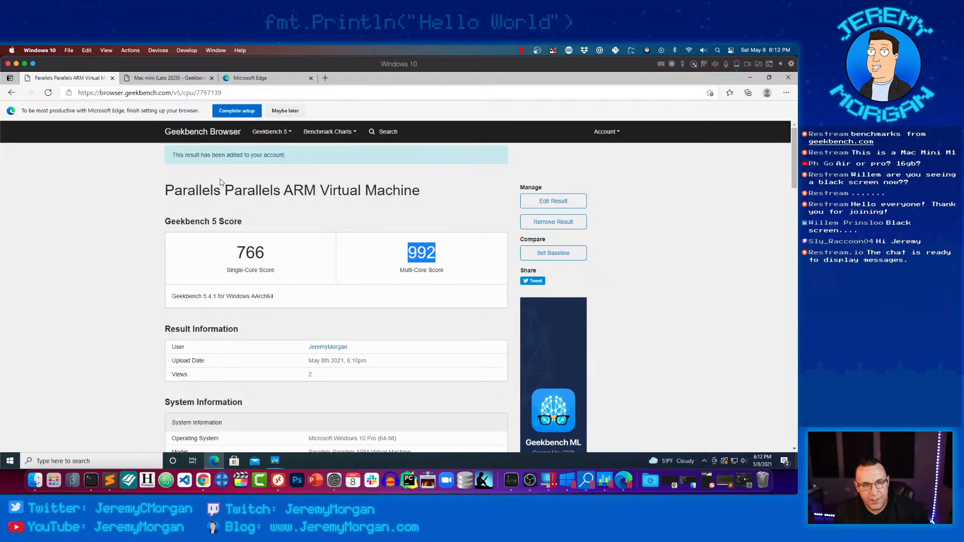
{"action": "key", "text": "ctrl+Tab"}
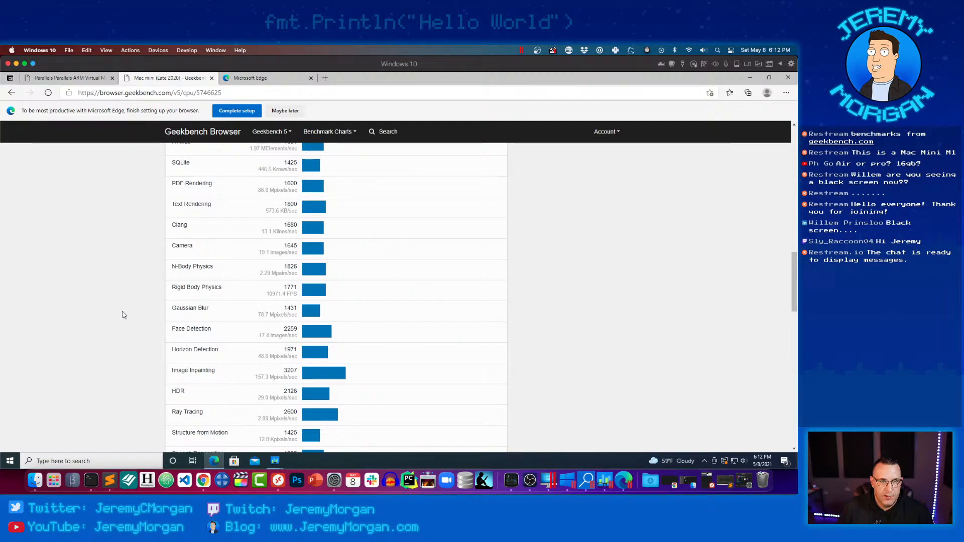
{"action": "scroll", "coordinate": [261, 233], "scroll_direction": "up", "scroll_amount": 10}
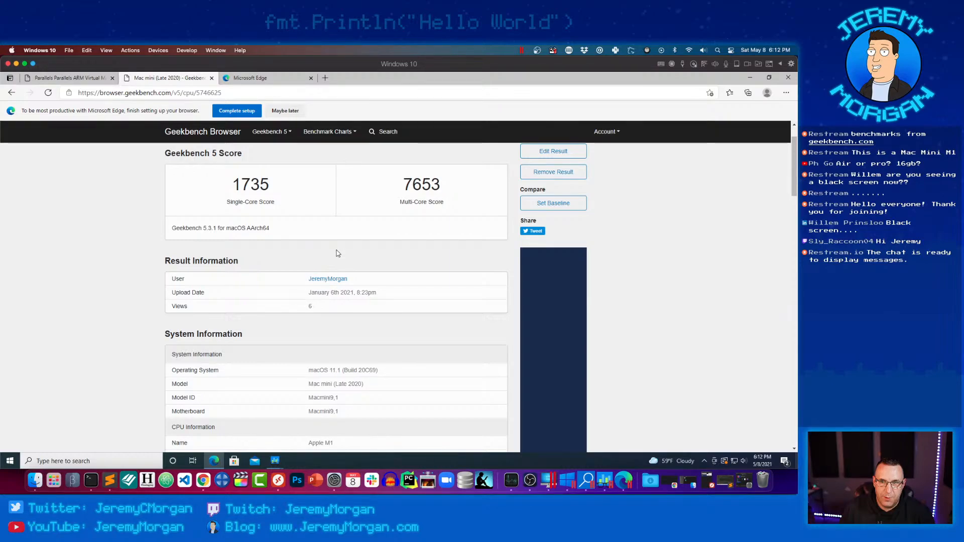
{"action": "key", "text": "ctrl+Tab"}
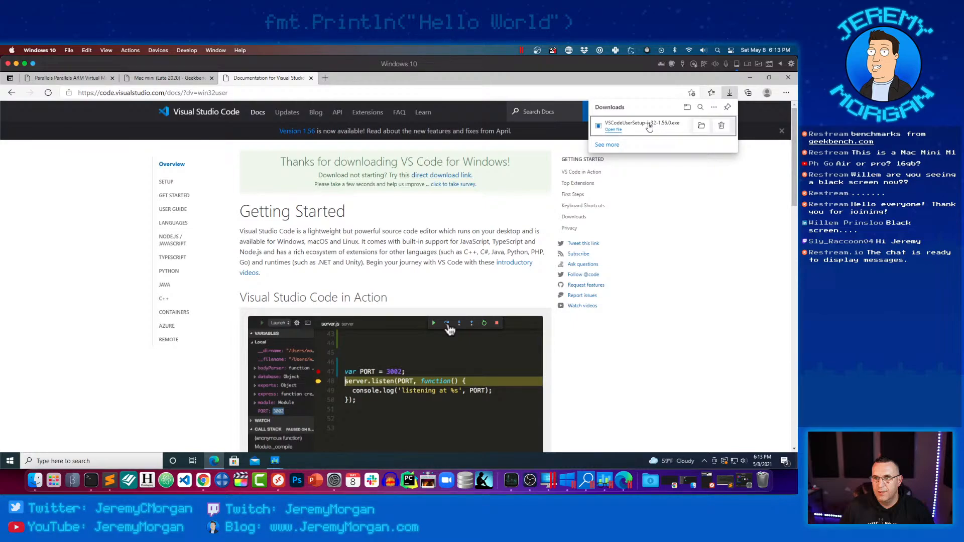
Dismiss the setup-already-running warning, accept the licence, and install Visual Studio Code through the wizard.
{"action": "left_click", "coordinate": [431, 300]}
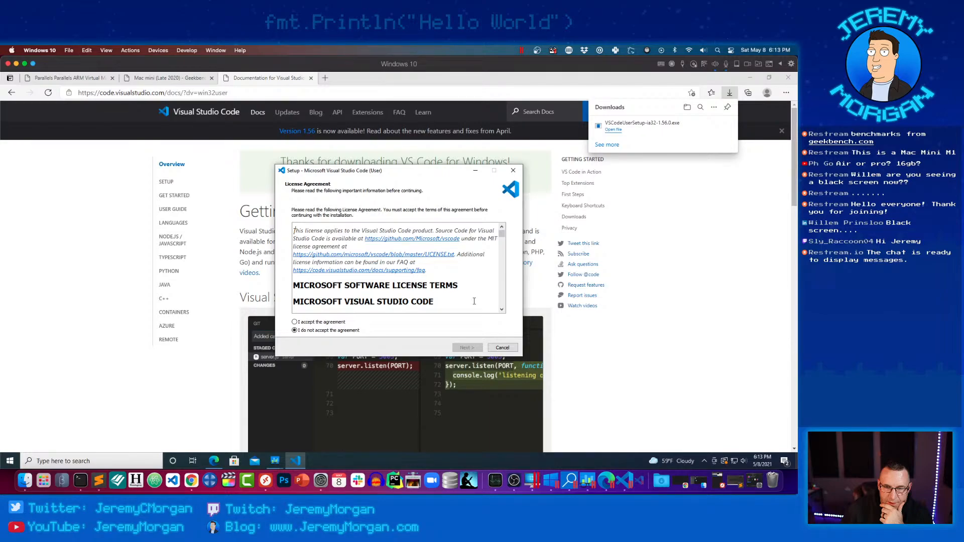
{"action": "left_click", "coordinate": [296, 461]}
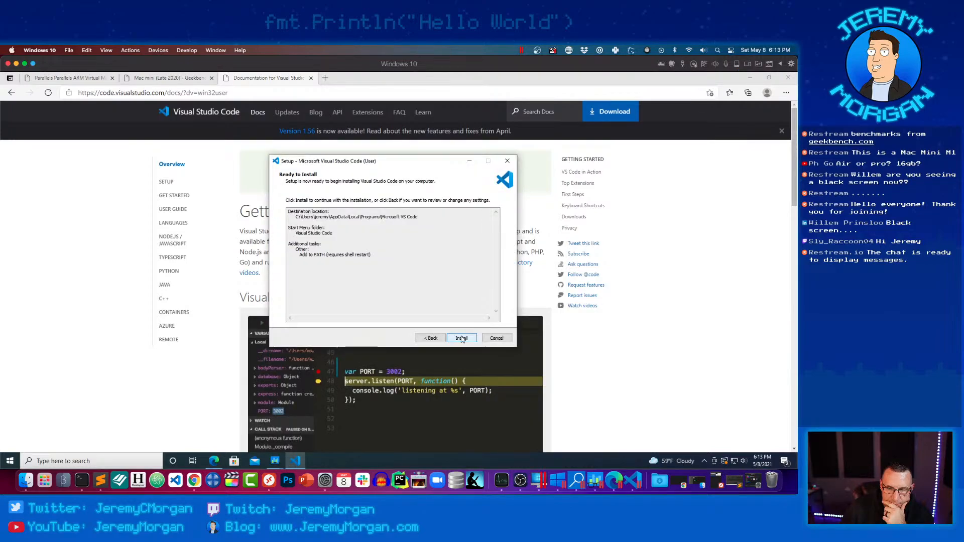
{"action": "left_click", "coordinate": [460, 337]}
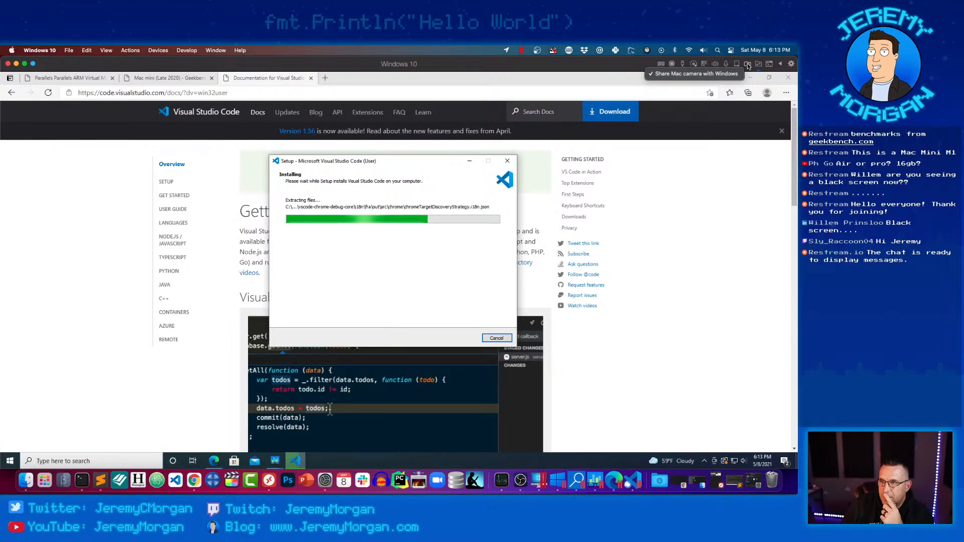
{"action": "left_click", "coordinate": [694, 64]}
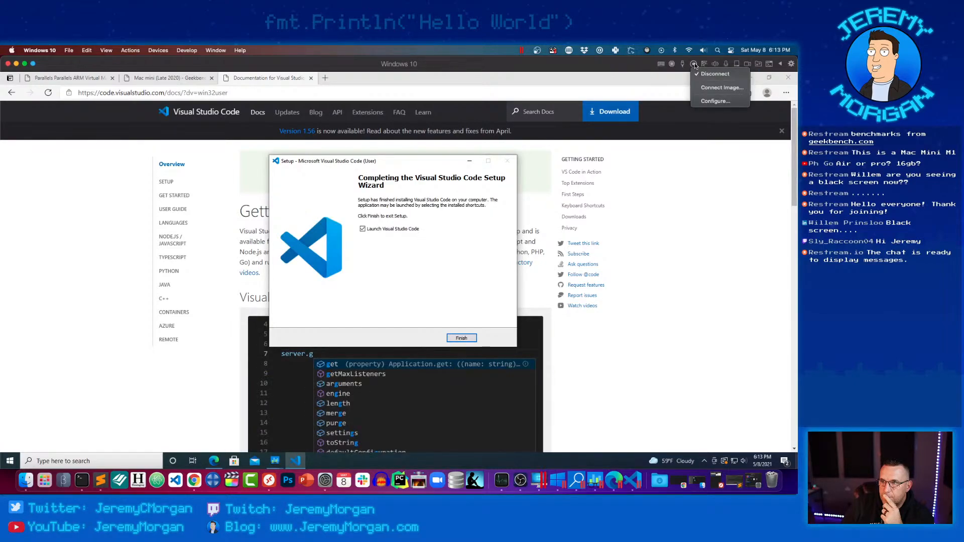
{"action": "left_click", "coordinate": [737, 65]}
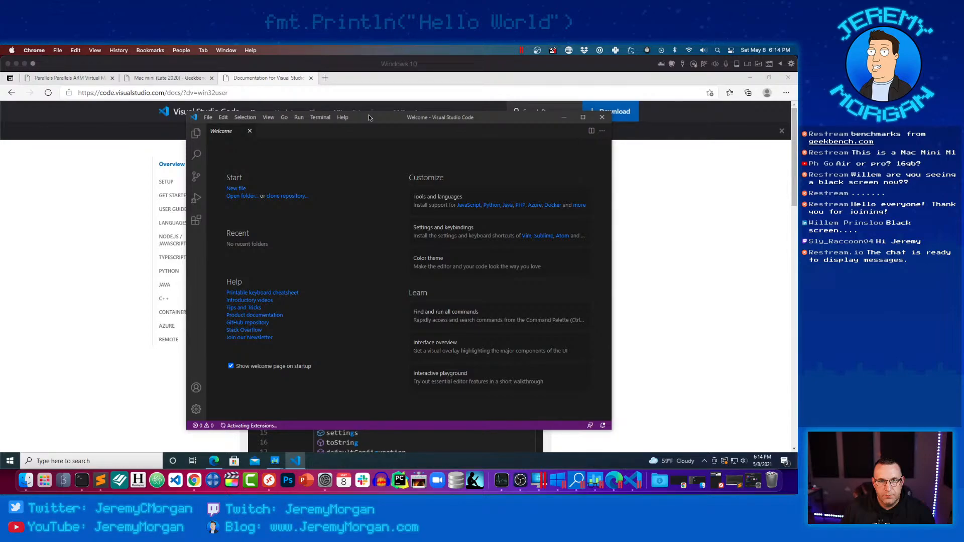
Maximize the Visual Studio Code window, glance at the Help menu, then show the View menu.
{"action": "double_click", "coordinate": [369, 117]}
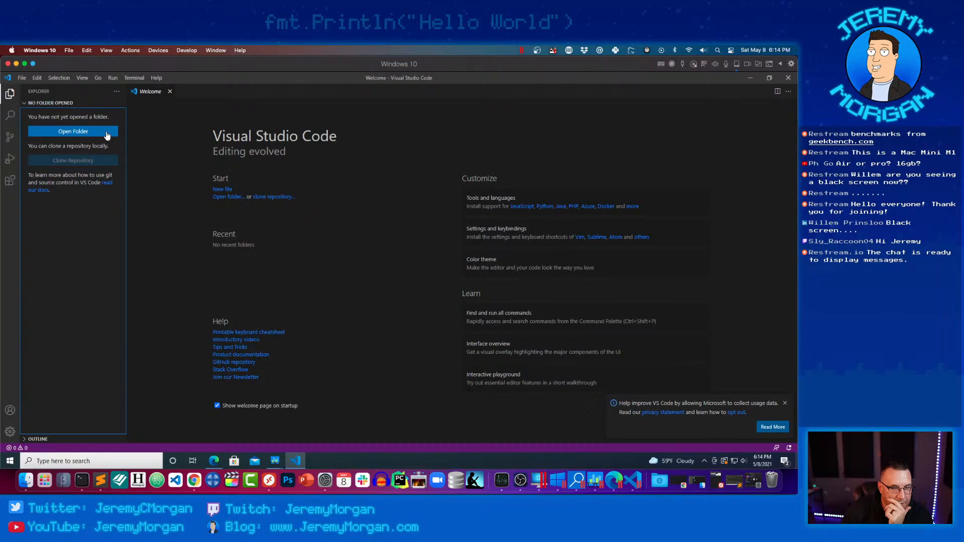
{"action": "left_click", "coordinate": [156, 78]}
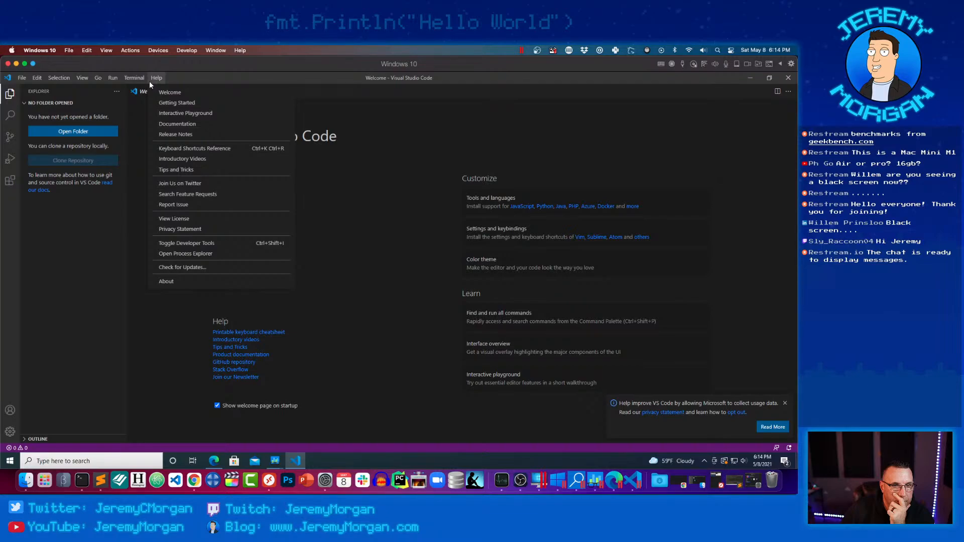
{"action": "left_click", "coordinate": [149, 80]}
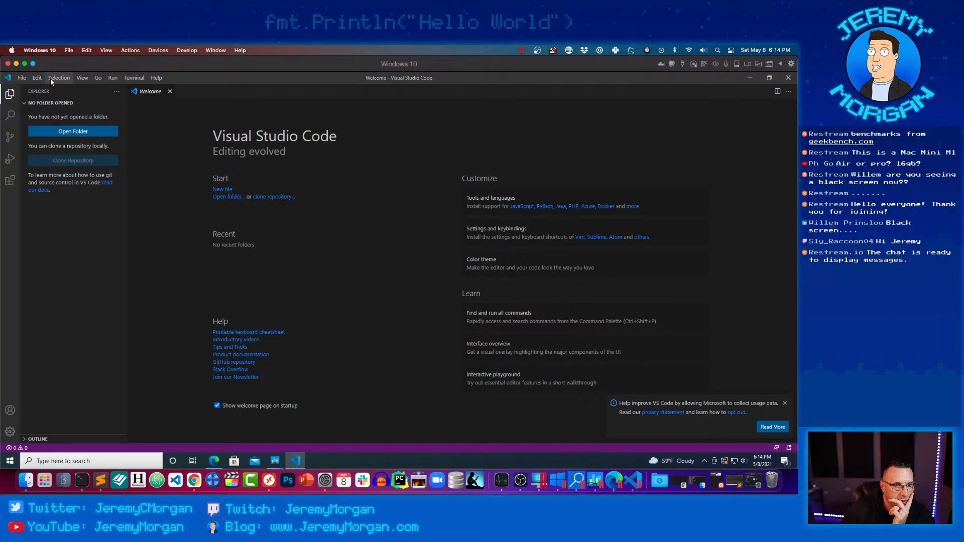
{"action": "left_click", "coordinate": [82, 77]}
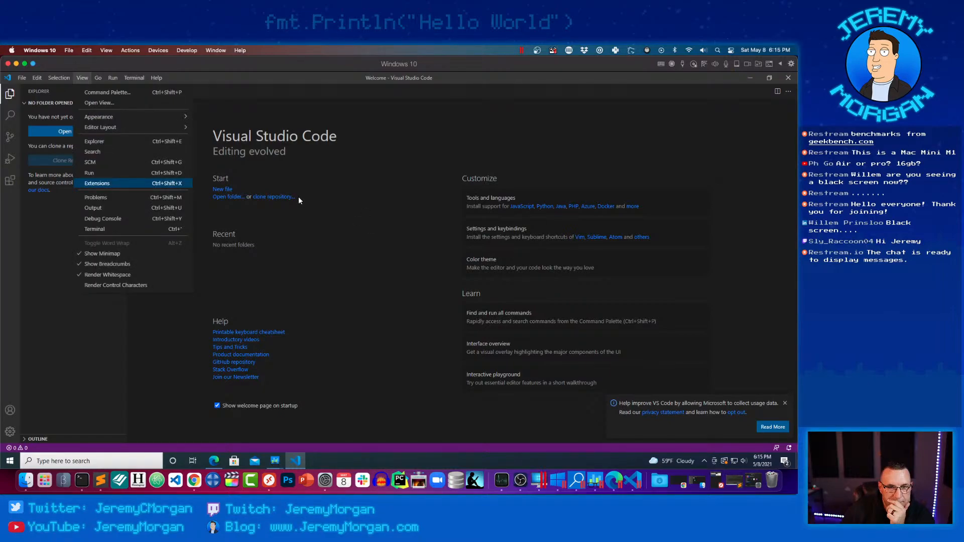
Search the extensions marketplace for 'winter is coming' and install the Winter is Coming Theme.
{"action": "key", "text": "Return"}
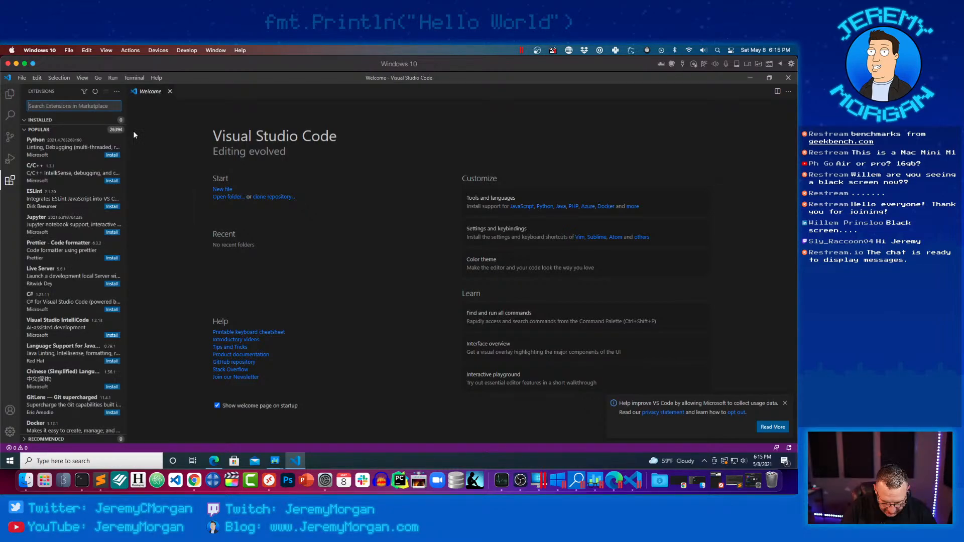
{"action": "type", "text": "witer"}
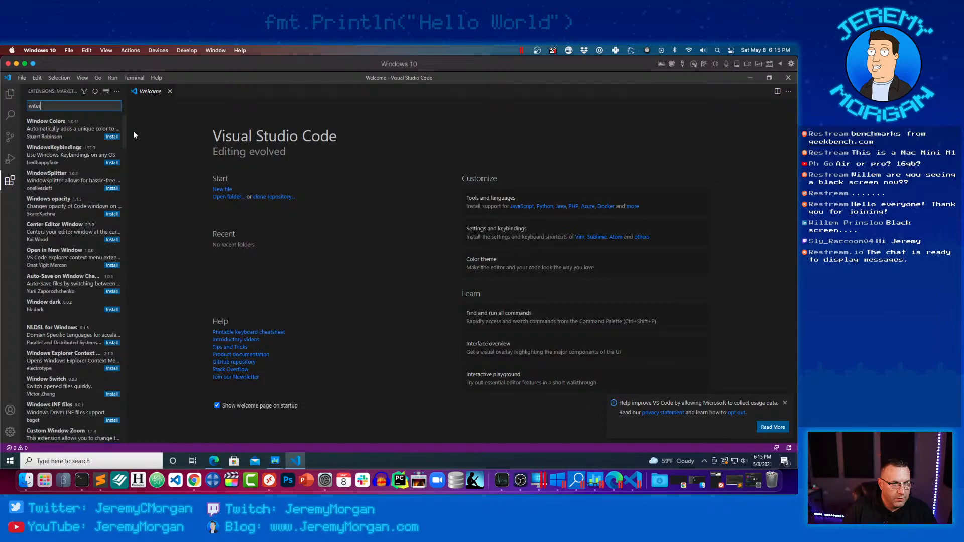
{"action": "key", "text": "BackSpace"}
{"action": "key", "text": "BackSpace"}
{"action": "key", "text": "BackSpace"}
{"action": "type", "text": "nter is com"}
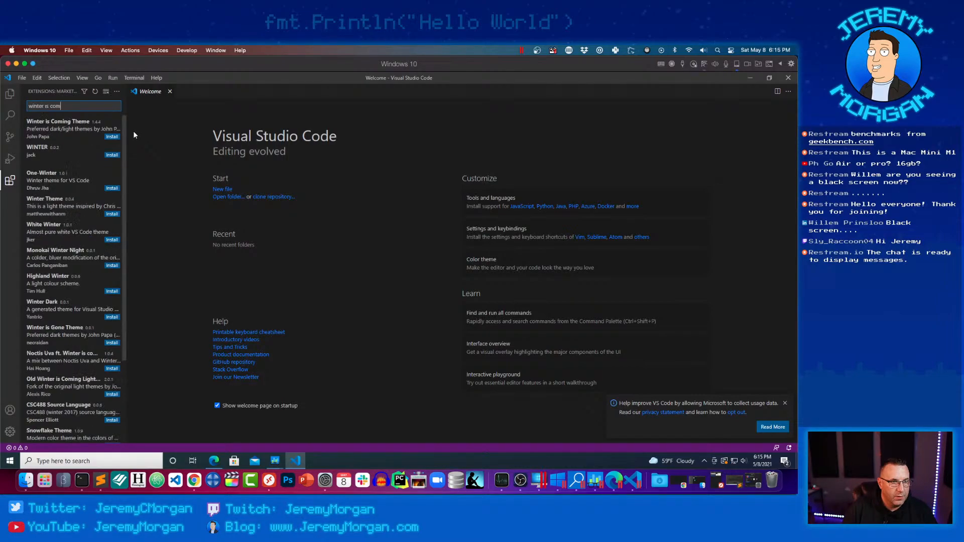
{"action": "type", "text": "ing"}
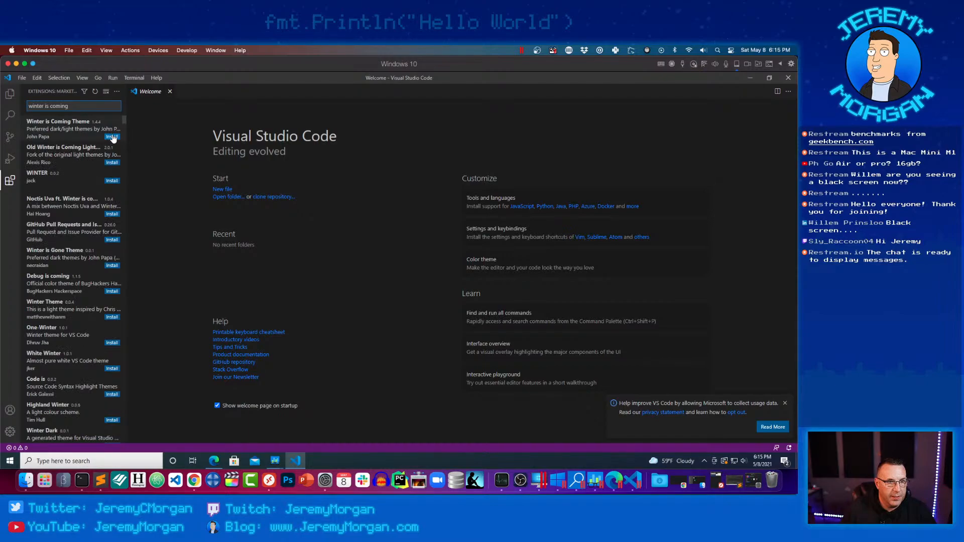
{"action": "left_click", "coordinate": [112, 138]}
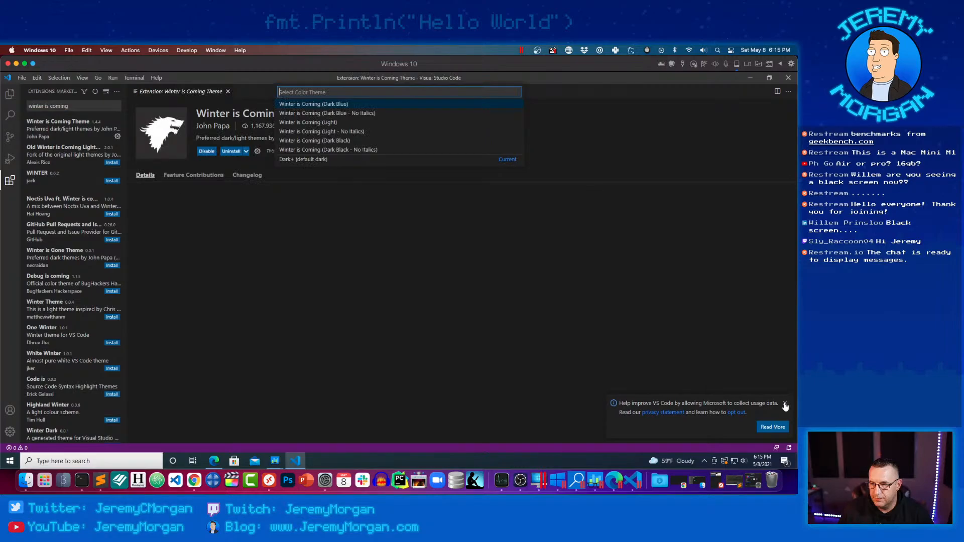
Apply the theme's Dark Blue variant, close the extension details page, and return to the browser.
{"action": "left_click", "coordinate": [785, 404]}
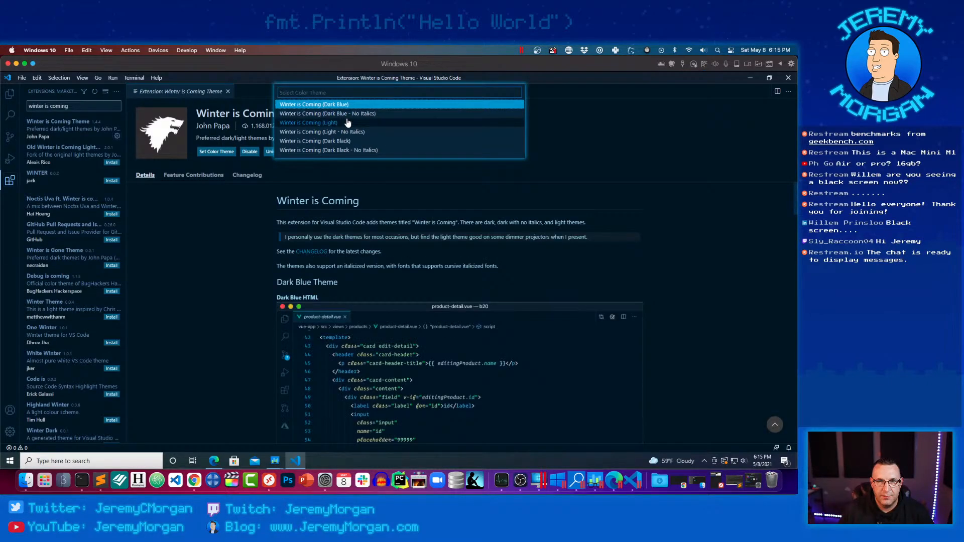
{"action": "key", "text": "Return"}
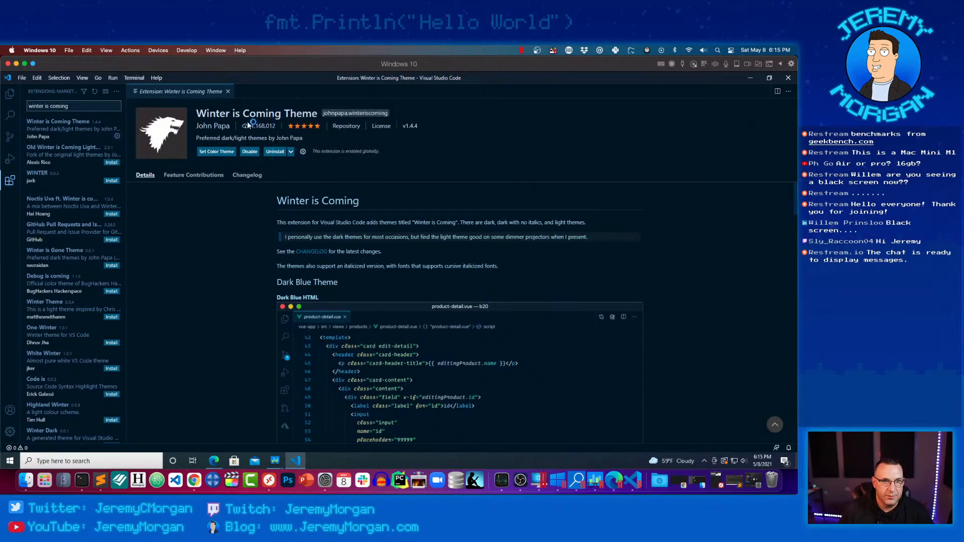
{"action": "left_click", "coordinate": [227, 91]}
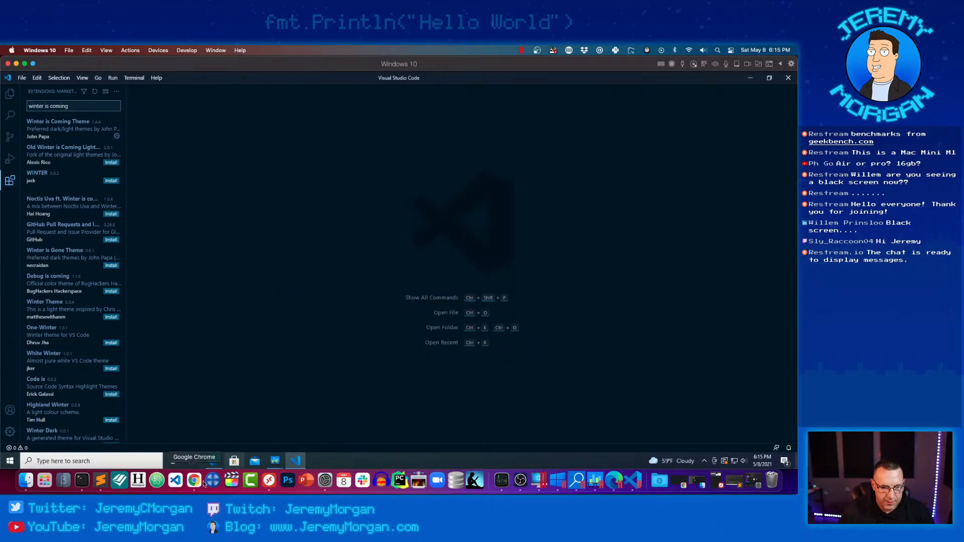
{"action": "left_click", "coordinate": [214, 461]}
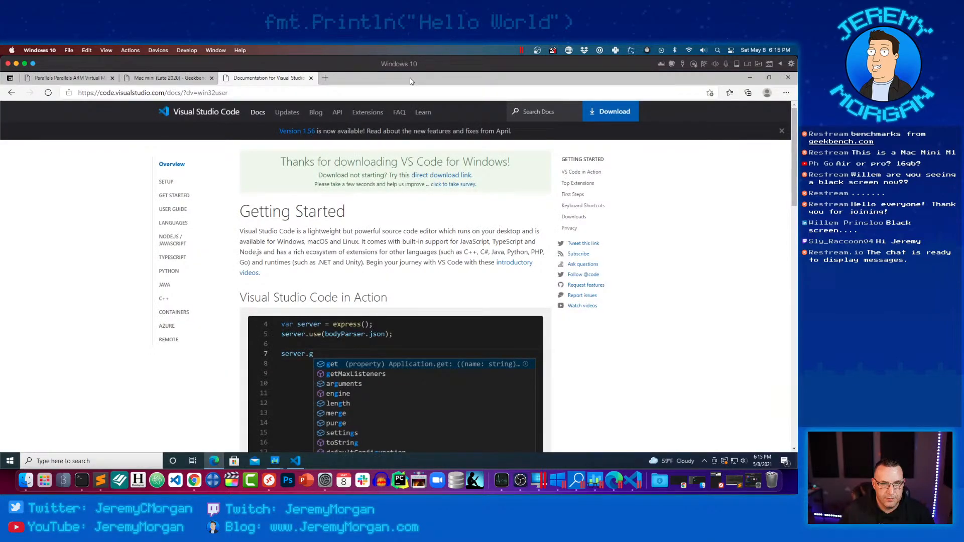
Search 'go download' in a new Edge tab and open the Go downloads page.
{"action": "left_click", "coordinate": [324, 78]}
{"action": "type", "text": "go downl"}
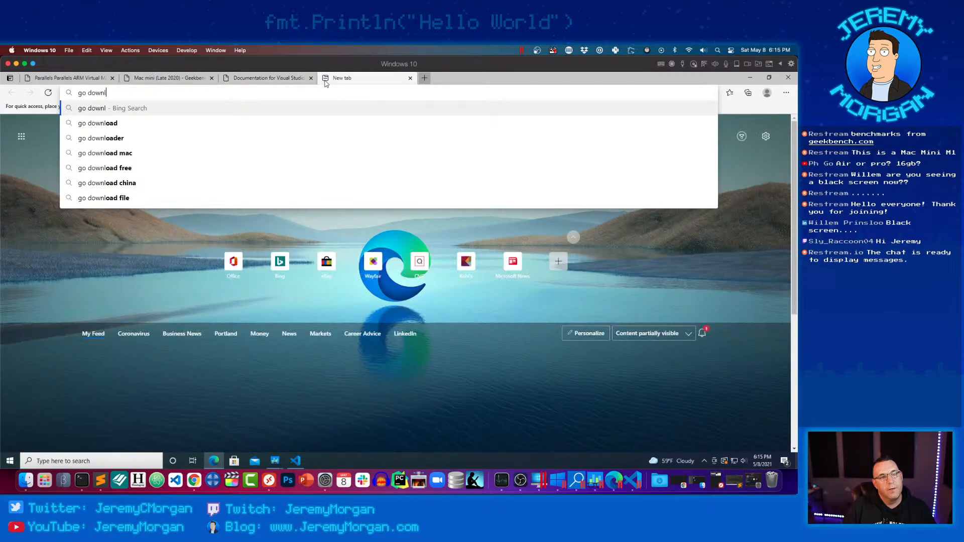
{"action": "left_click", "coordinate": [146, 208]}
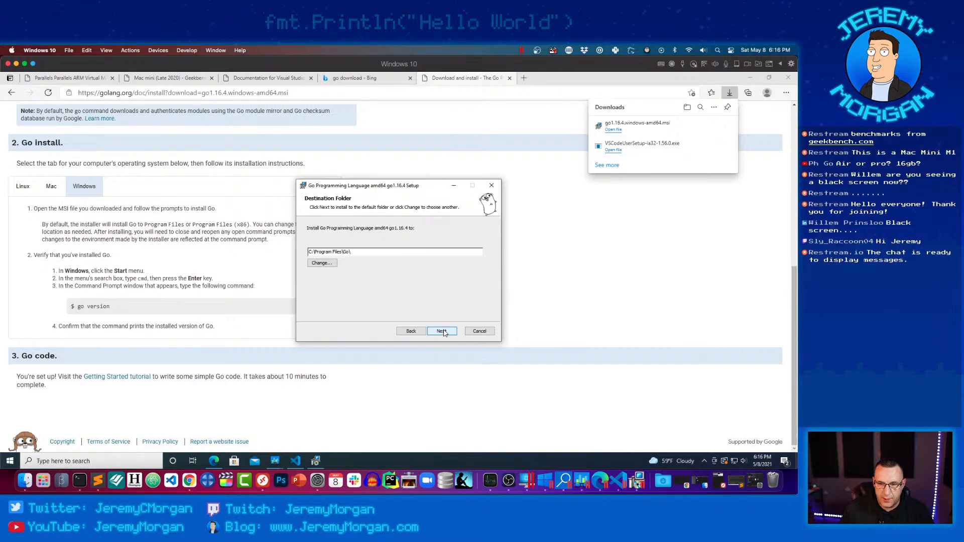
Accept the default C:\Program Files\Go\ destination and continue the Go setup.
{"action": "left_click", "coordinate": [441, 331]}
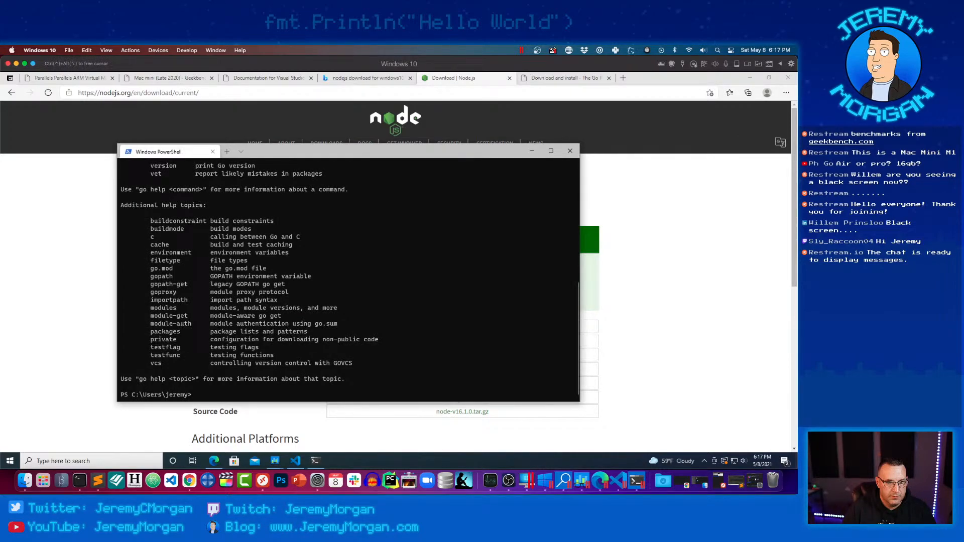
Scroll back up through the go help output in PowerShell.
{"action": "scroll", "coordinate": [313, 283], "scroll_direction": "up", "scroll_amount": 1}
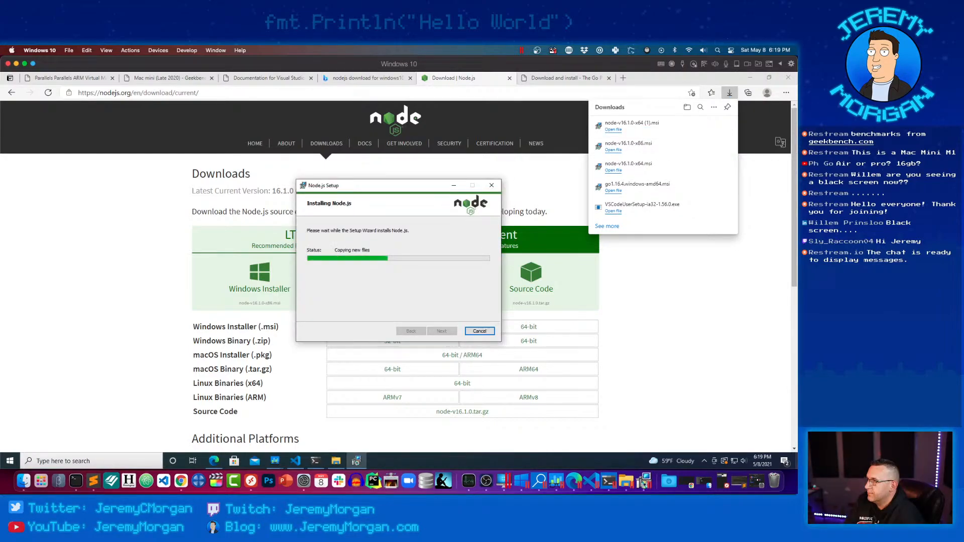
Switch windows while Node.js installs, then close the finished Node.js setup wizard.
{"action": "key", "text": "super+Tab"}
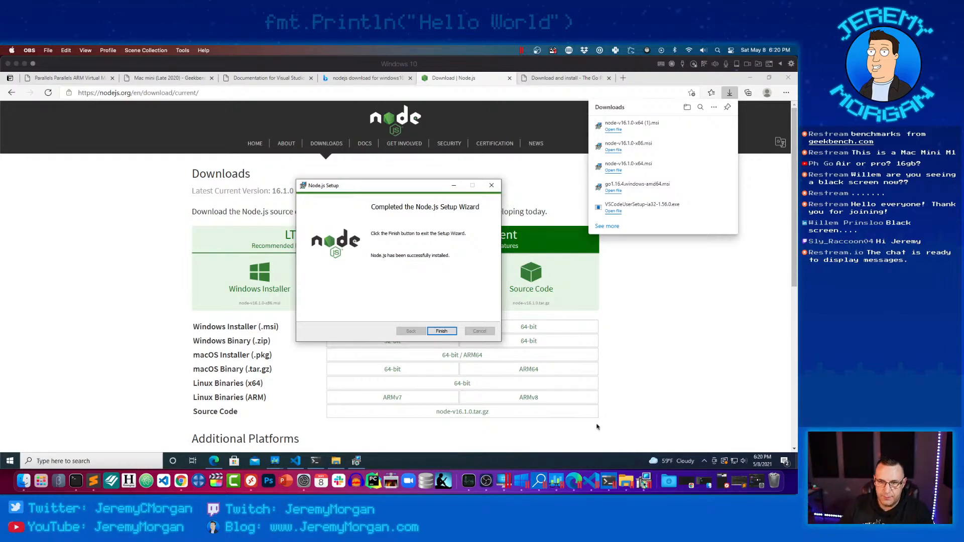
{"action": "left_click", "coordinate": [442, 331]}
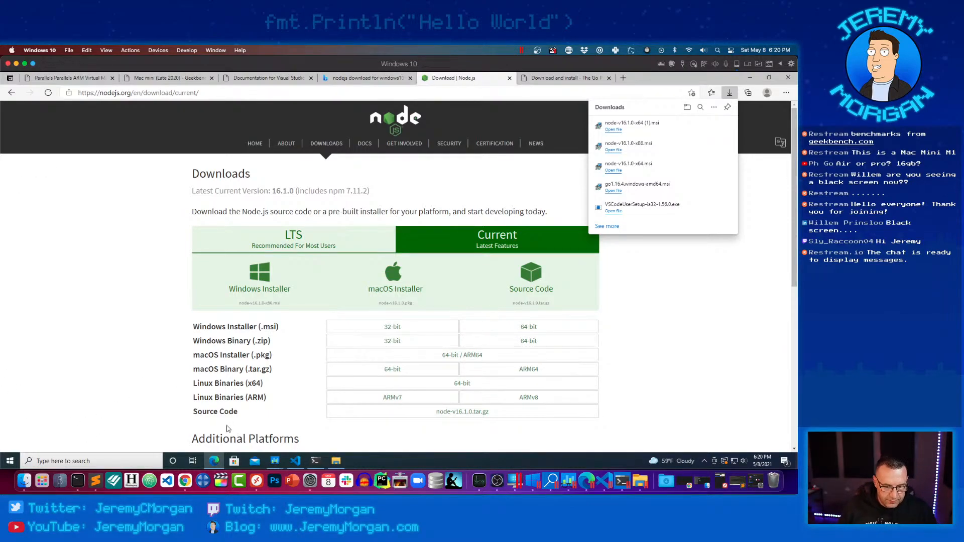
Return to PowerShell, try the node command, and reposition the PowerShell window.
{"action": "left_click", "coordinate": [130, 465]}
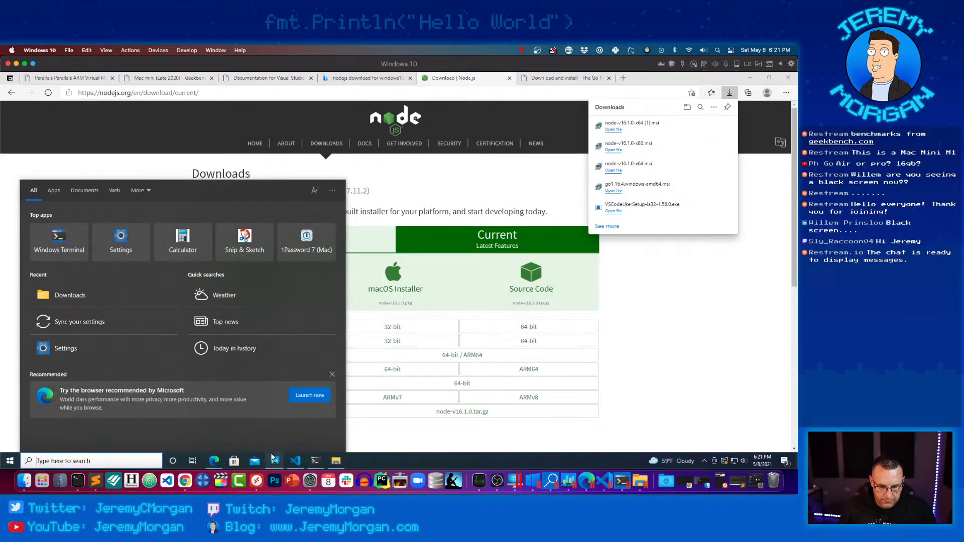
{"action": "left_click", "coordinate": [317, 461]}
{"action": "scroll", "coordinate": [382, 352], "scroll_direction": "down", "scroll_amount": 4}
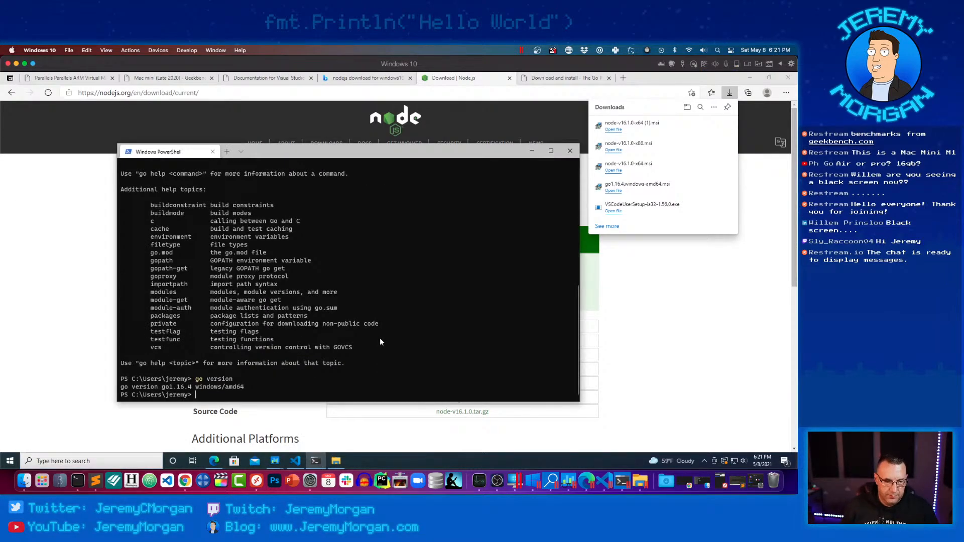
{"action": "type", "text": "node"}
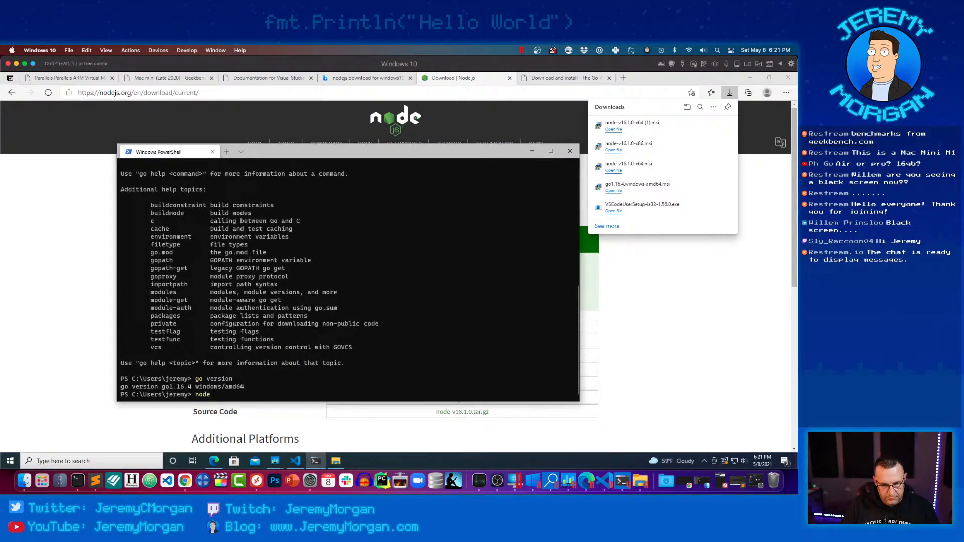
{"action": "key", "text": "Return"}
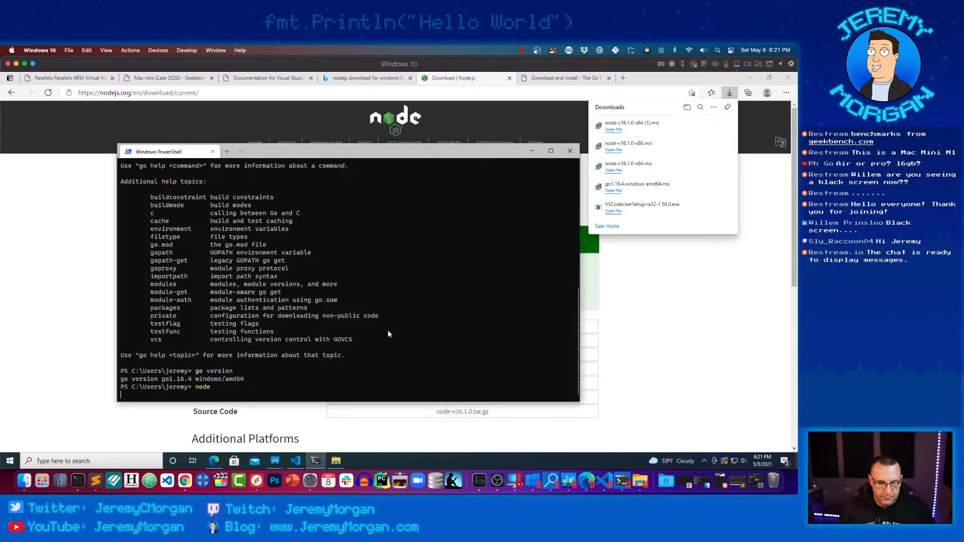
{"action": "left_click", "coordinate": [730, 94]}
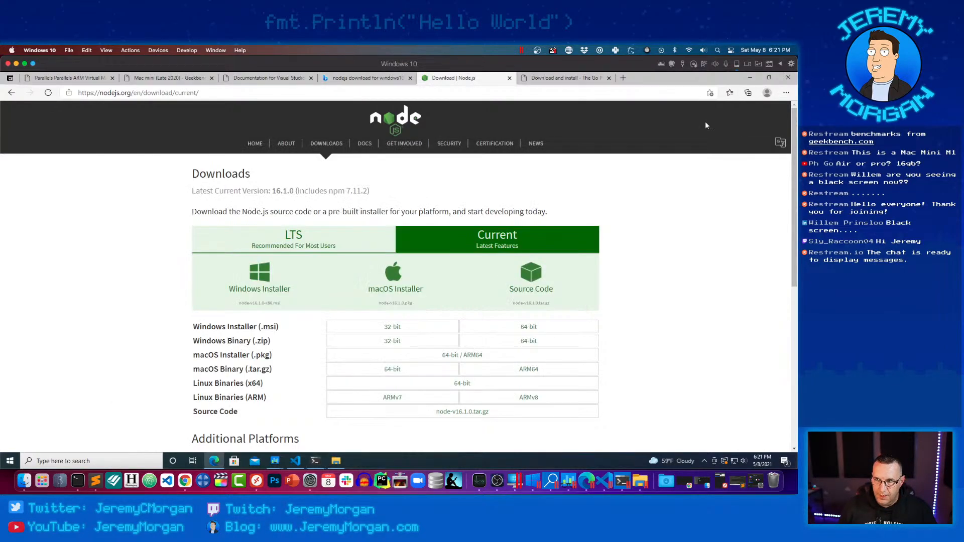
{"action": "left_click", "coordinate": [315, 461]}
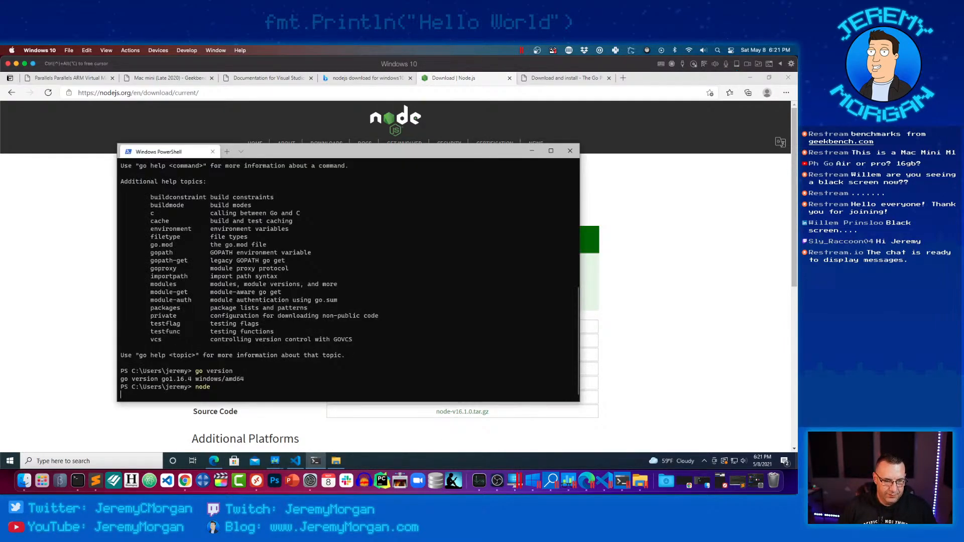
{"action": "left_click_drag", "start_coordinate": [325, 152], "coordinate": [349, 149]}
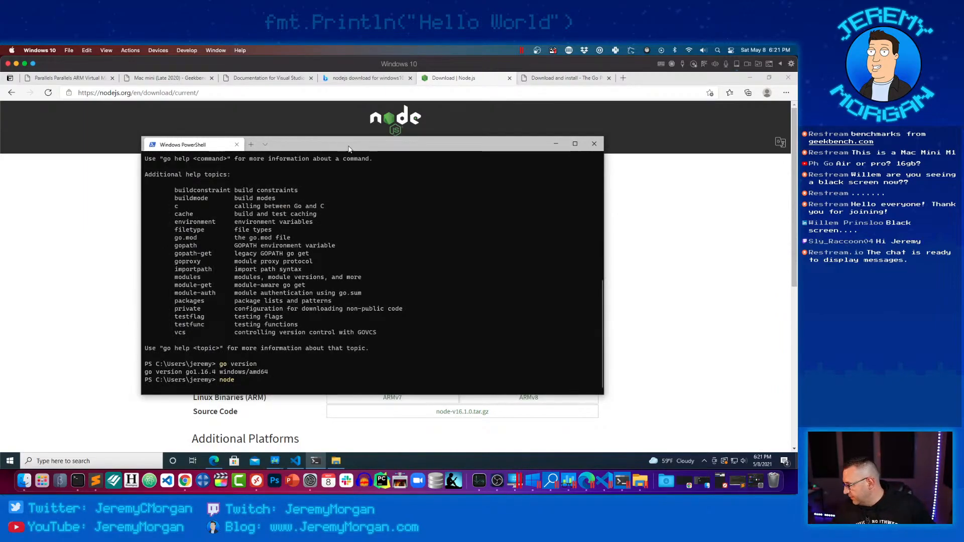
Run node and npm (neither recognized), then launch Node.js from Start's Recently added list.
{"action": "key", "text": "Return"}
{"action": "key", "text": "Return"}
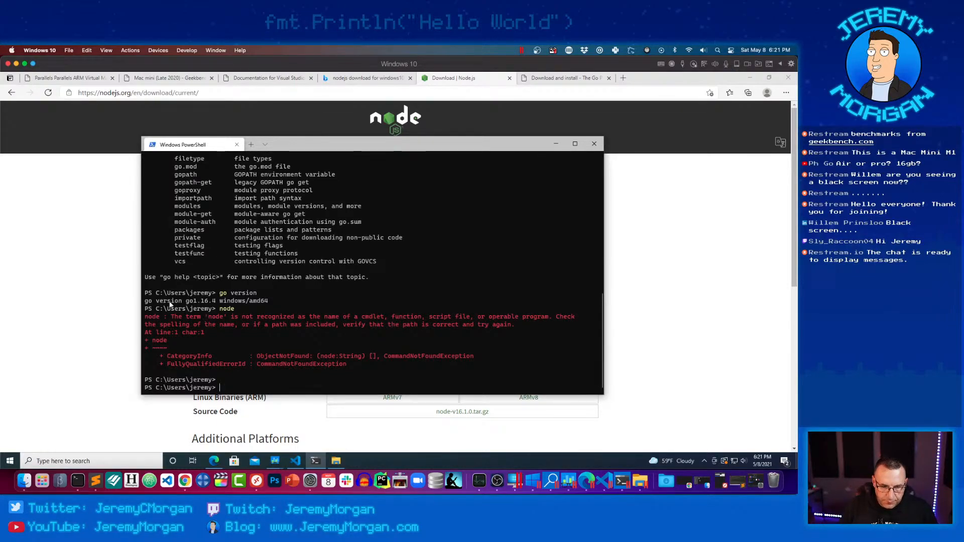
{"action": "type", "text": "n"}
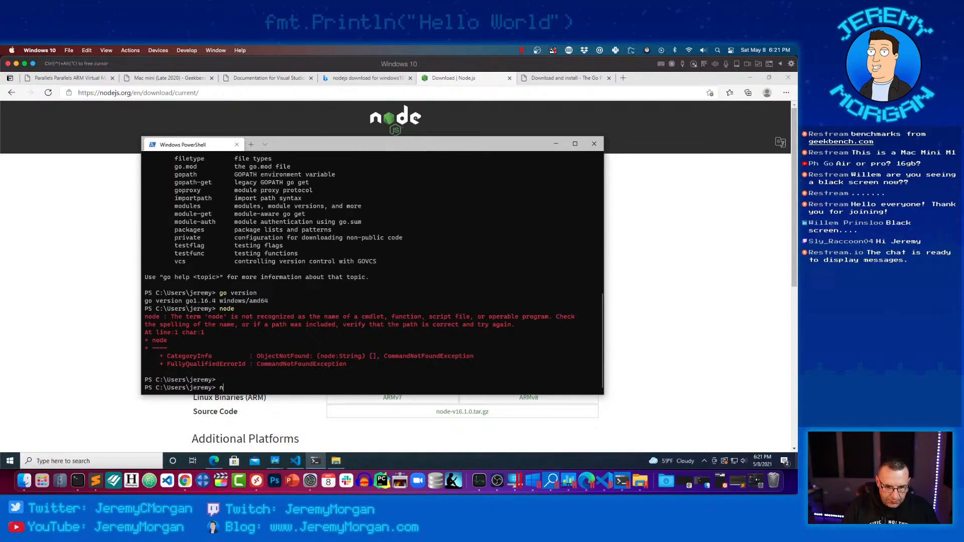
{"action": "type", "text": "pm"}
{"action": "key", "text": "Return"}
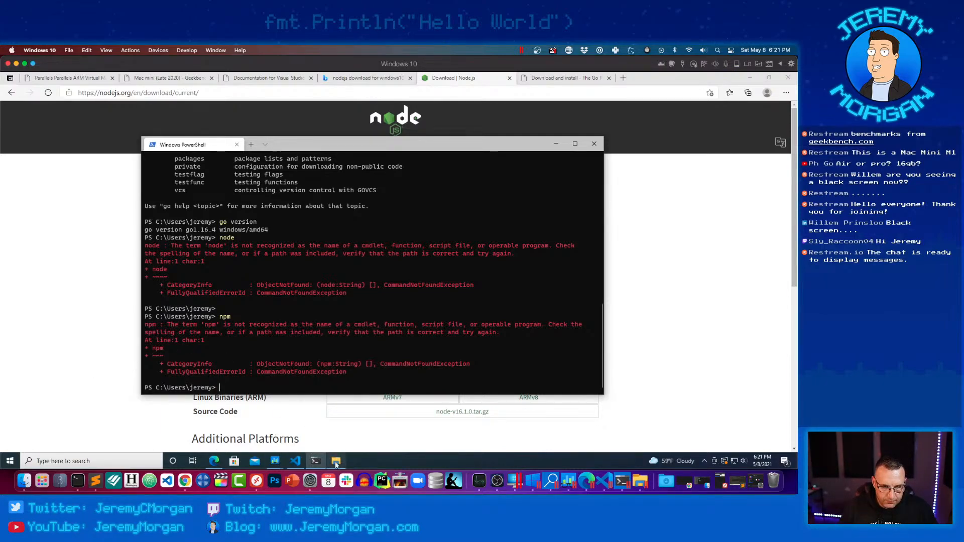
{"action": "left_click", "coordinate": [10, 461]}
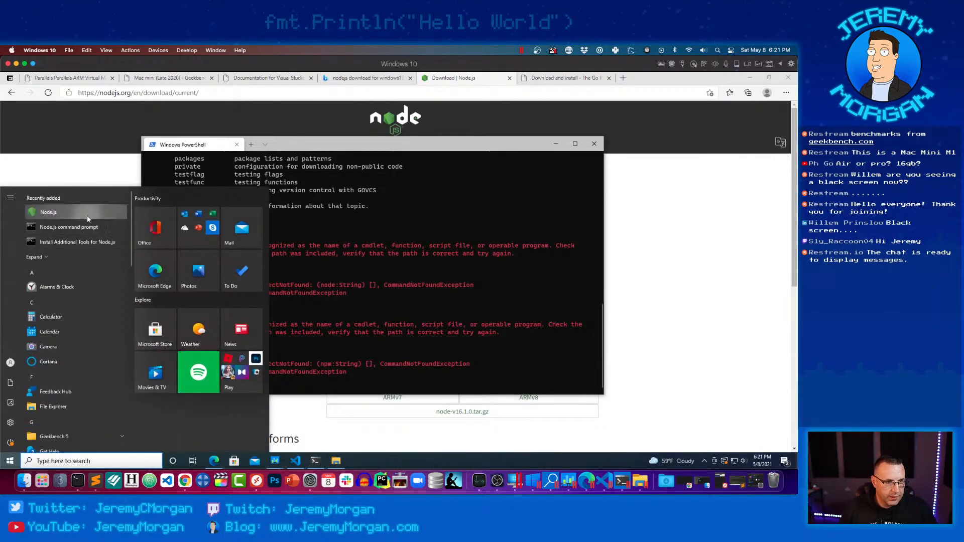
{"action": "left_click", "coordinate": [87, 217]}
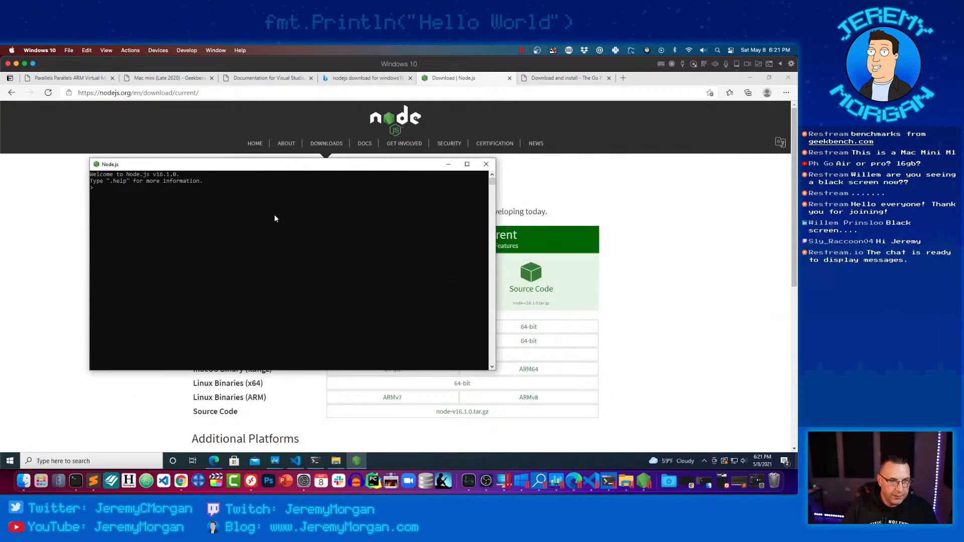
Run .help in the Node.js REPL, then close the REPL window.
{"action": "type", "text": ".help"}
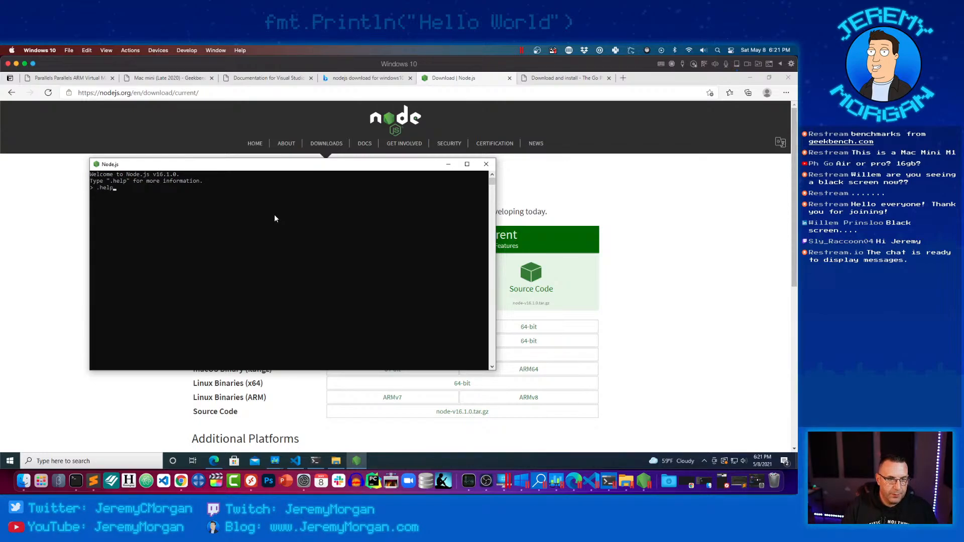
{"action": "key", "text": "Return"}
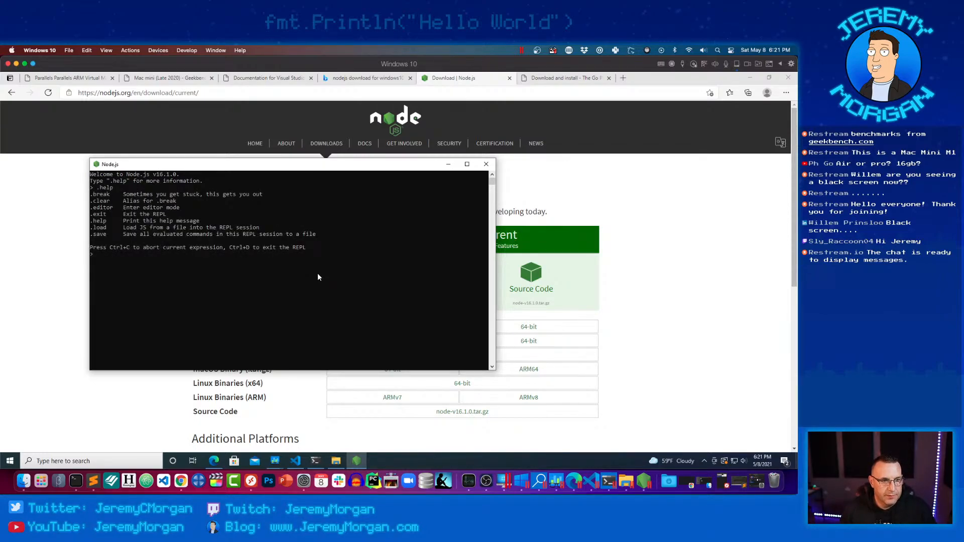
{"action": "left_click", "coordinate": [487, 165]}
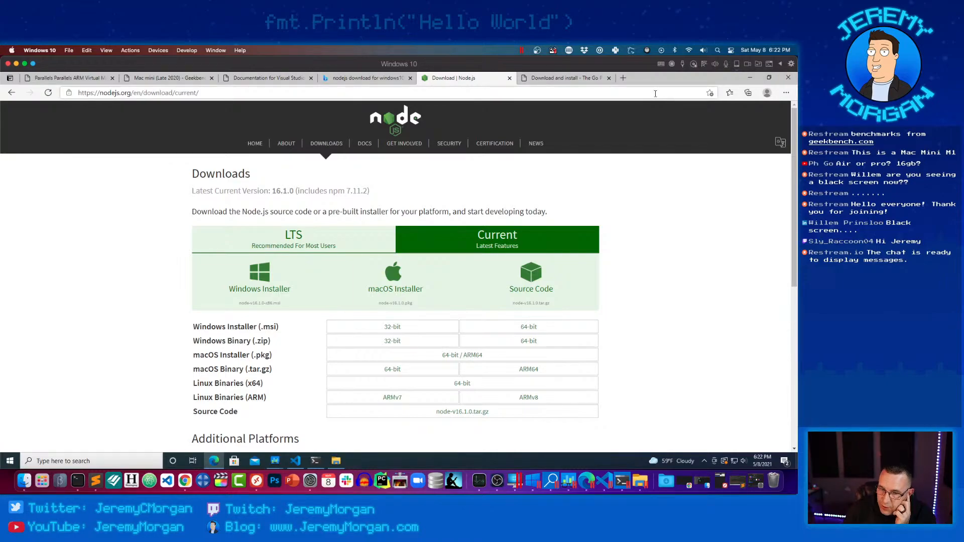
Search 'task manager' from the Windows taskbar and launch Task Manager.
{"action": "scroll", "coordinate": [238, 385], "scroll_direction": "down", "scroll_amount": 6}
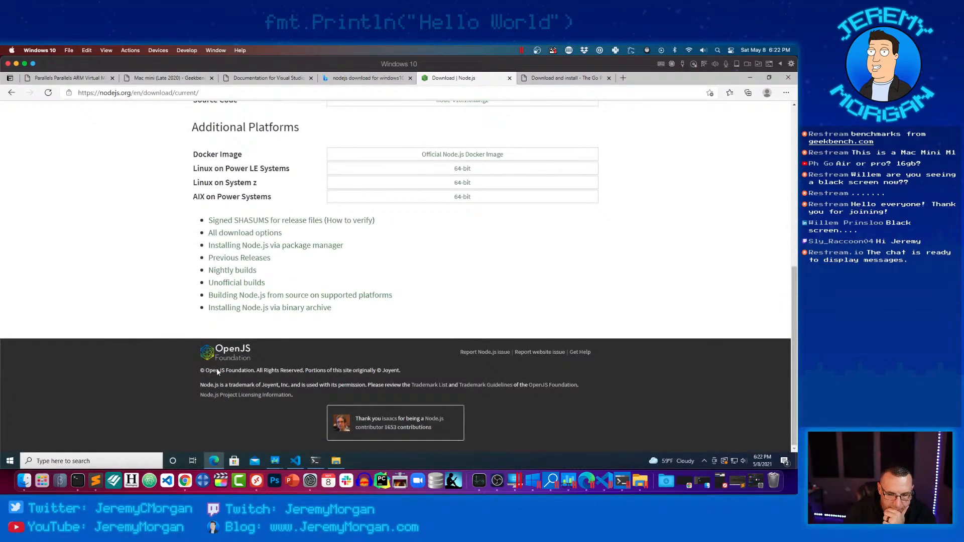
{"action": "left_click", "coordinate": [64, 460]}
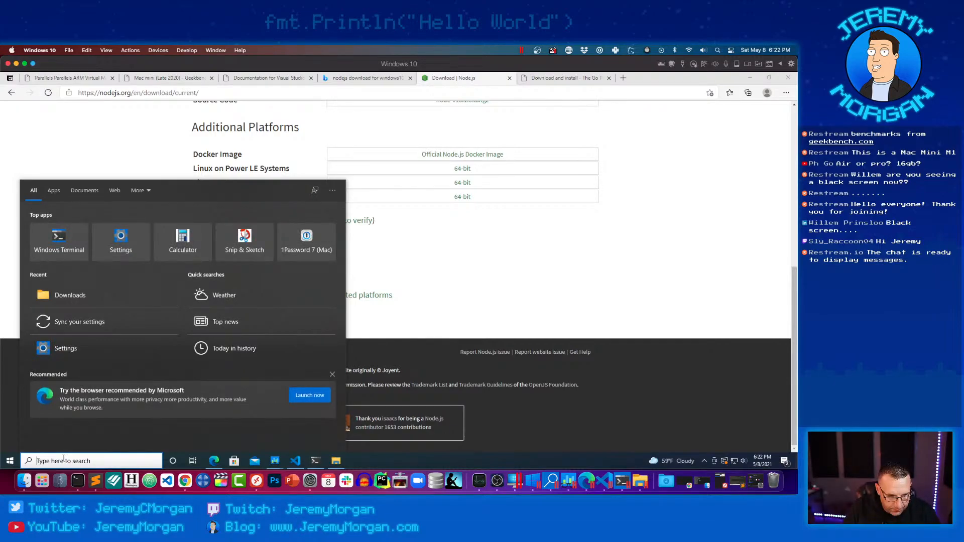
{"action": "type", "text": "task manager"}
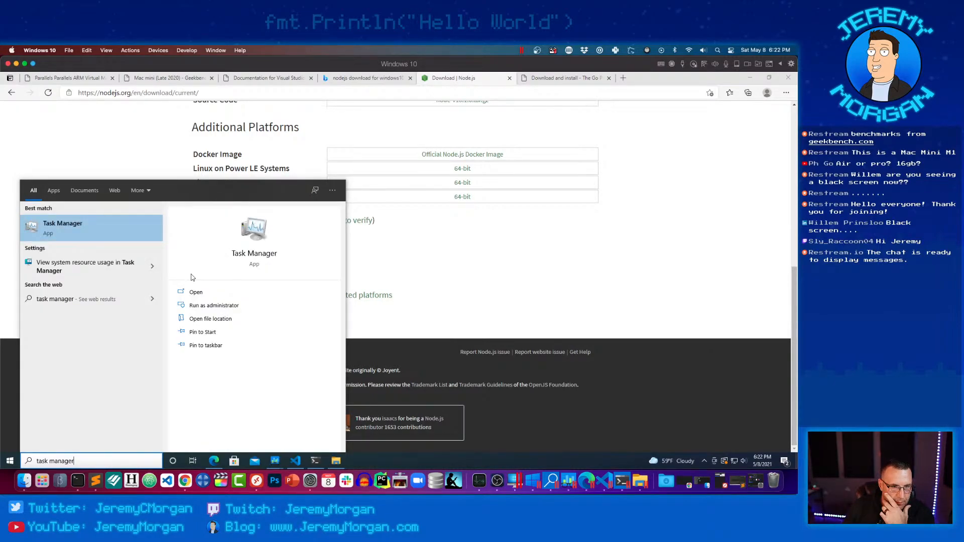
{"action": "key", "text": "Return"}
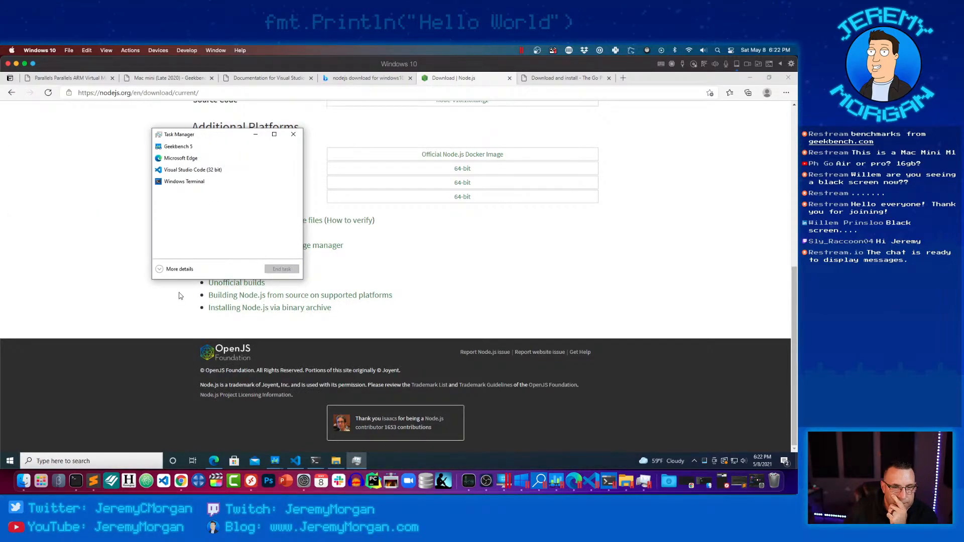
Expand Task Manager and review CPU, Disk 0 and Memory performance graphs.
{"action": "left_click", "coordinate": [179, 269]}
{"action": "left_click", "coordinate": [195, 155]}
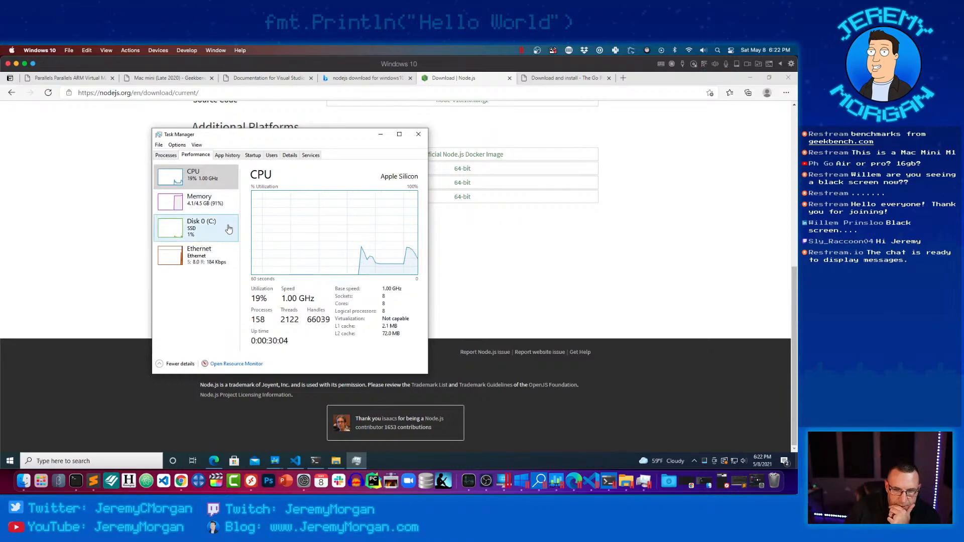
{"action": "left_click", "coordinate": [227, 229]}
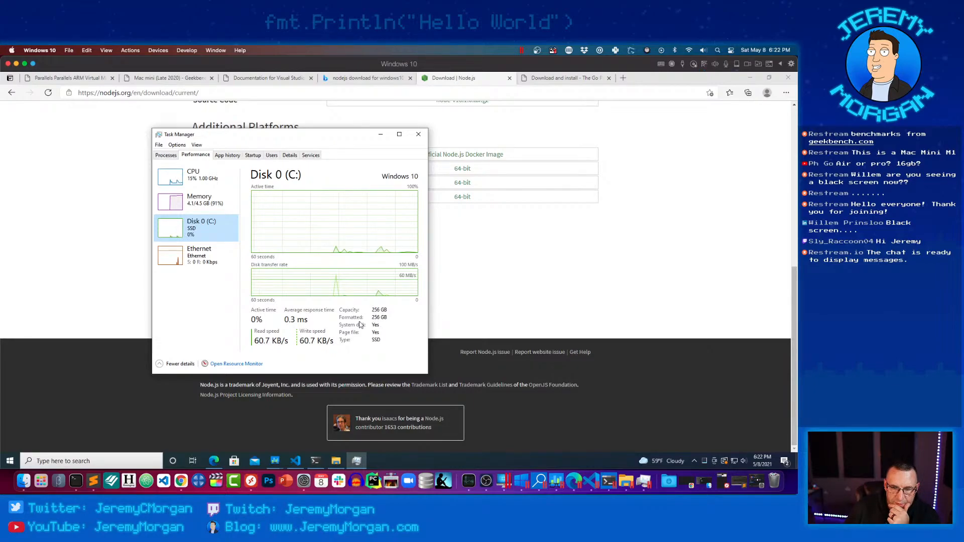
{"action": "left_click", "coordinate": [219, 203]}
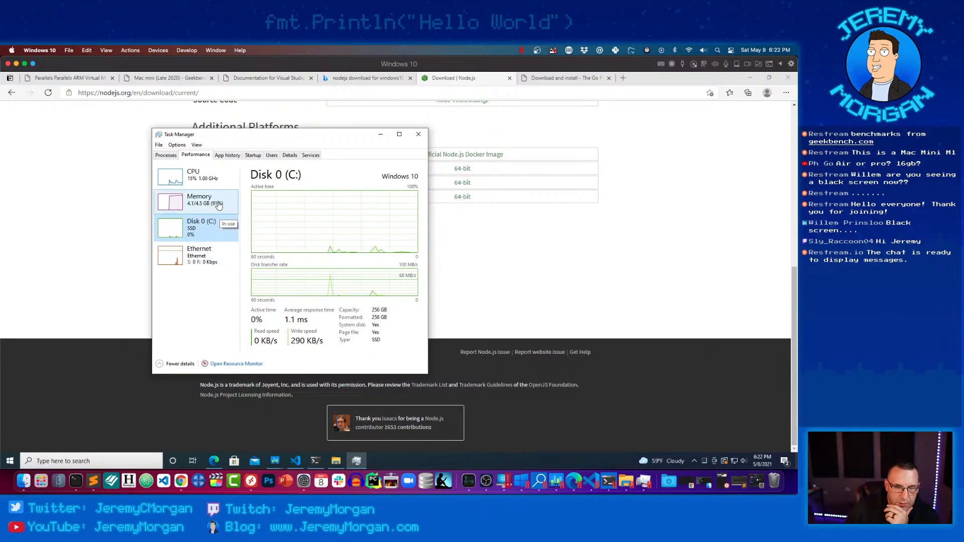
{"action": "left_click", "coordinate": [205, 184]}
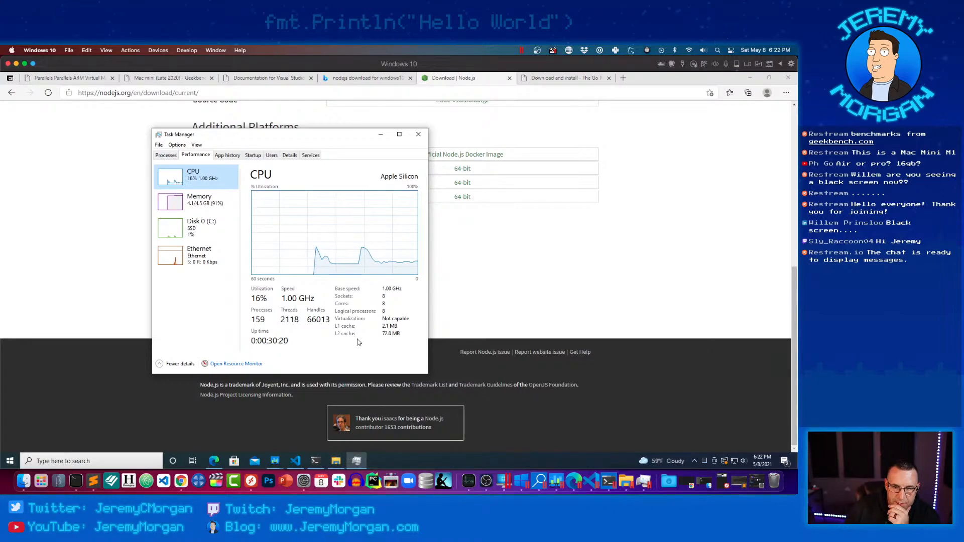
Close Task Manager, the Edge Node.js window and the Windows 10 VM window.
{"action": "left_click_drag", "start_coordinate": [319, 136], "coordinate": [381, 125]}
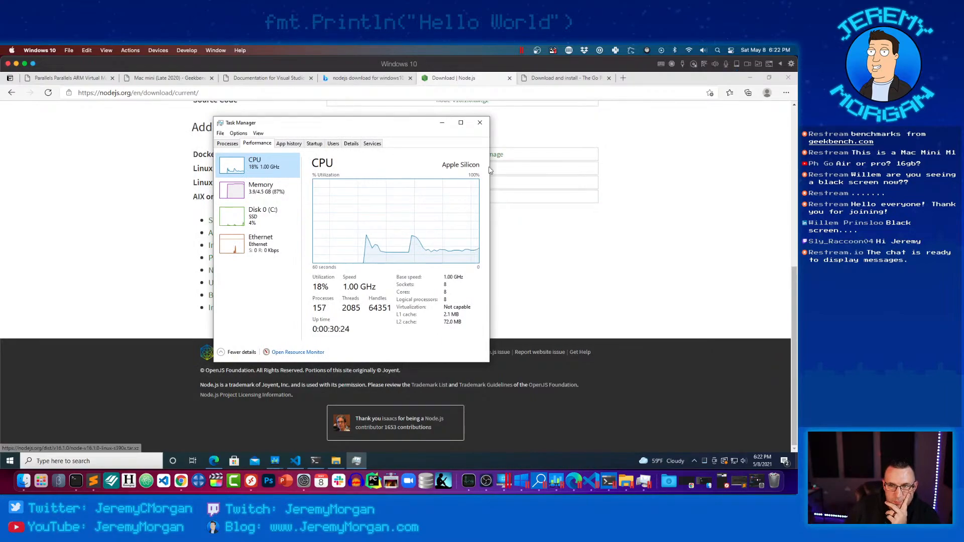
{"action": "left_click", "coordinate": [479, 123]}
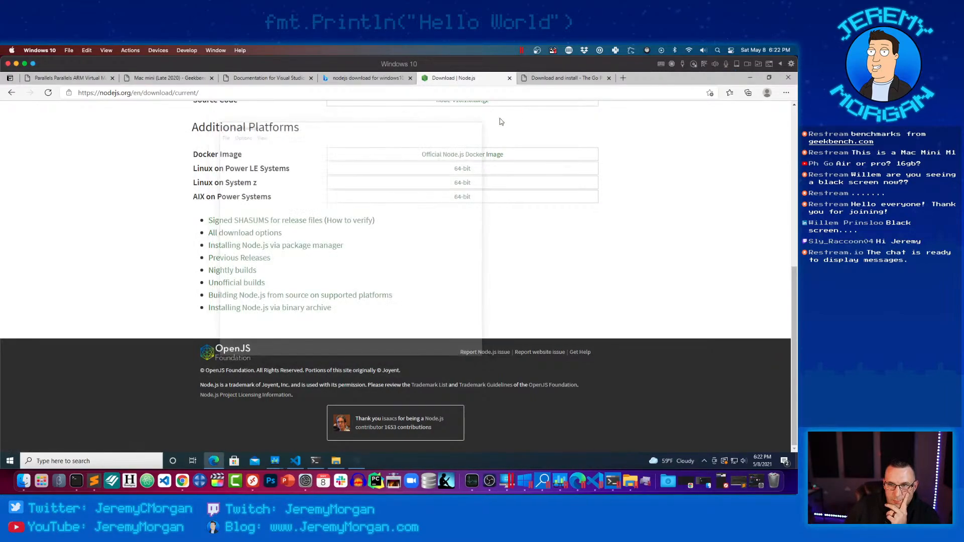
{"action": "left_click", "coordinate": [789, 80]}
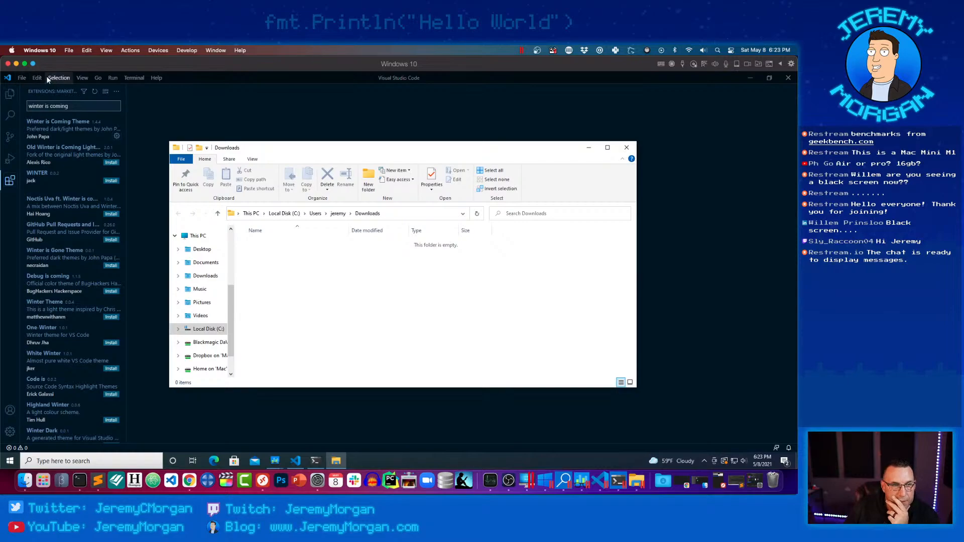
{"action": "left_click", "coordinate": [8, 63]}
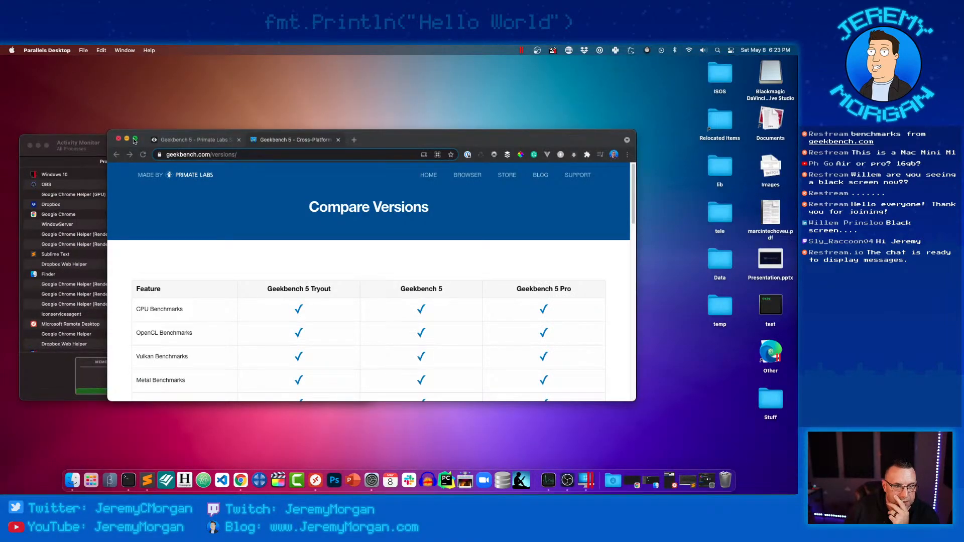
Reopen and resume the Windows 10 VM, then close the Downloads File Explorer window.
{"action": "left_click", "coordinate": [90, 145]}
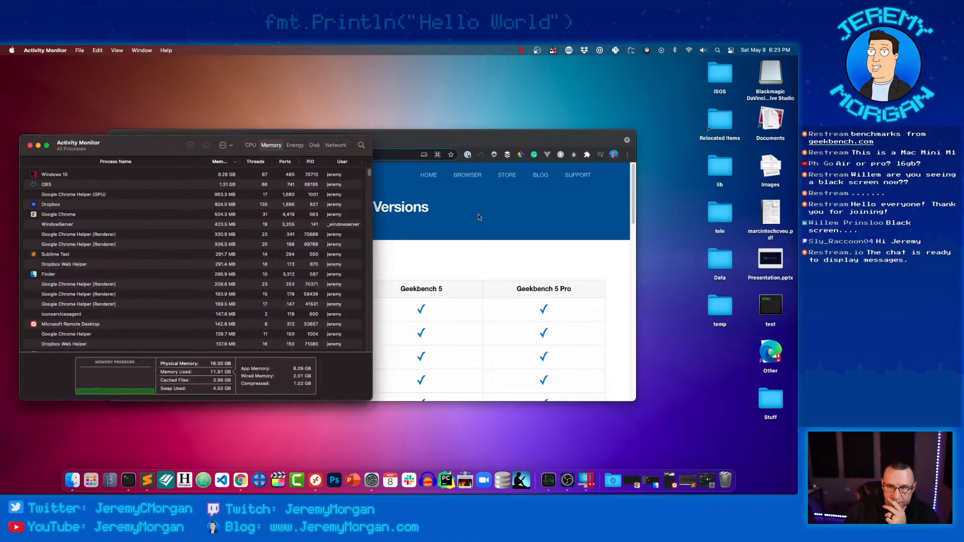
{"action": "left_click", "coordinate": [586, 480]}
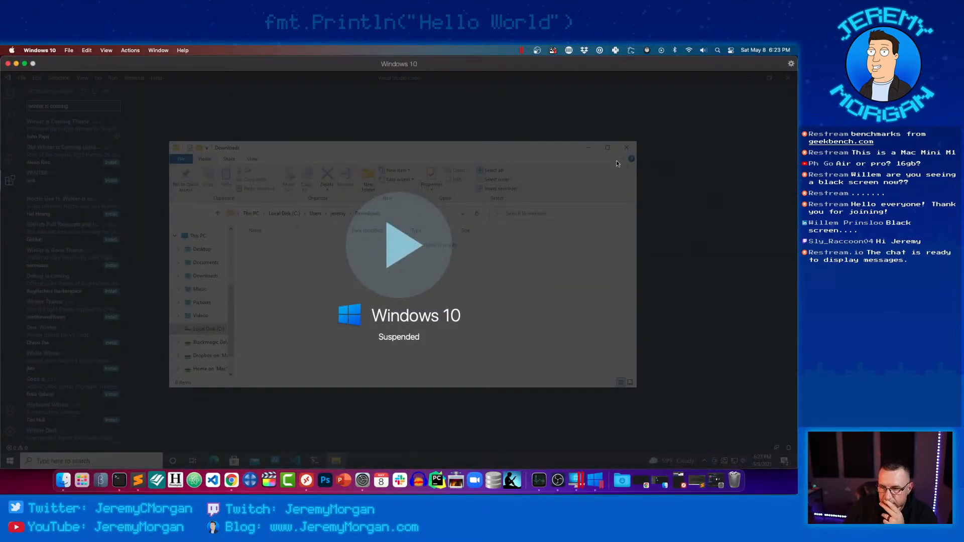
{"action": "left_click", "coordinate": [438, 241]}
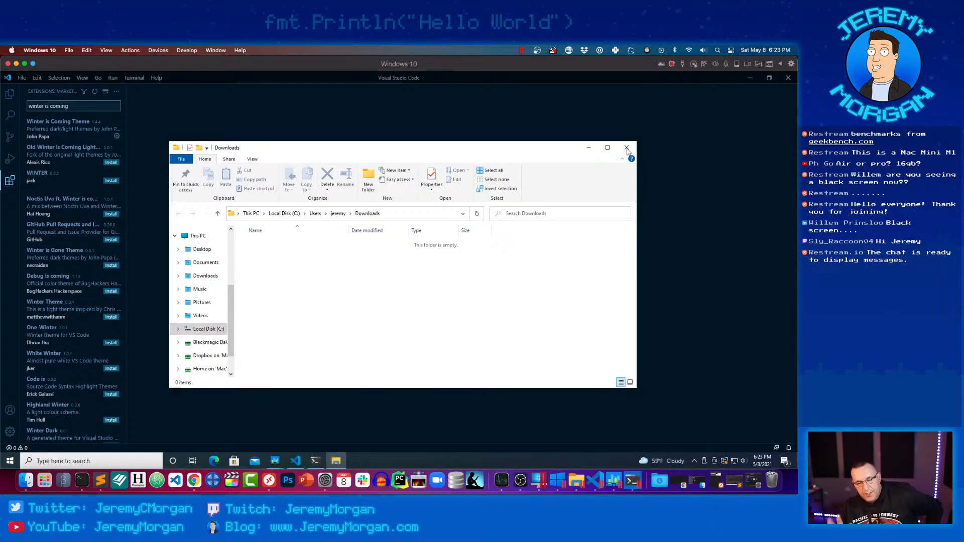
{"action": "left_click", "coordinate": [627, 147]}
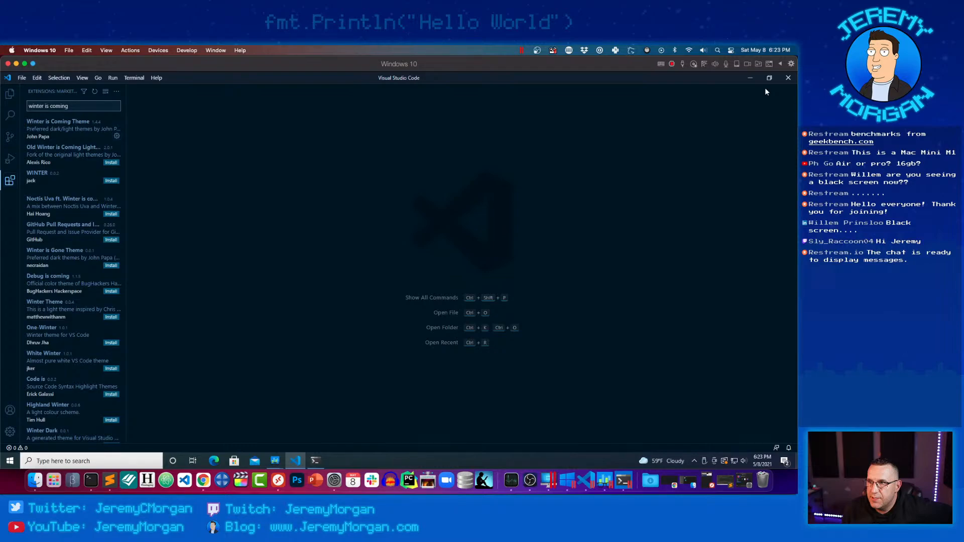
Close Visual Studio Code and bring up the Windows Start menu for power options.
{"action": "left_click", "coordinate": [787, 78]}
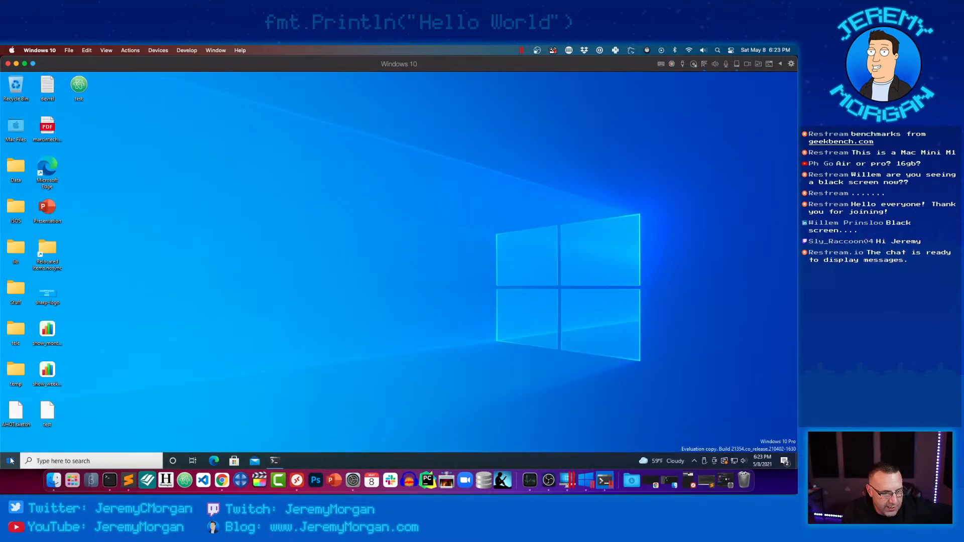
{"action": "left_click", "coordinate": [10, 461]}
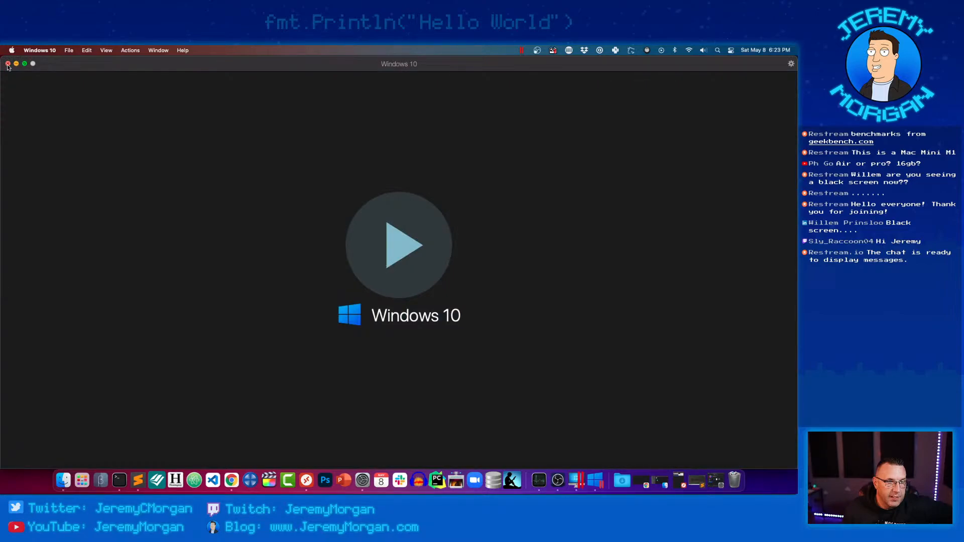
Close the Windows 10 VM window and open the Control Center in grid view.
{"action": "left_click", "coordinate": [8, 64]}
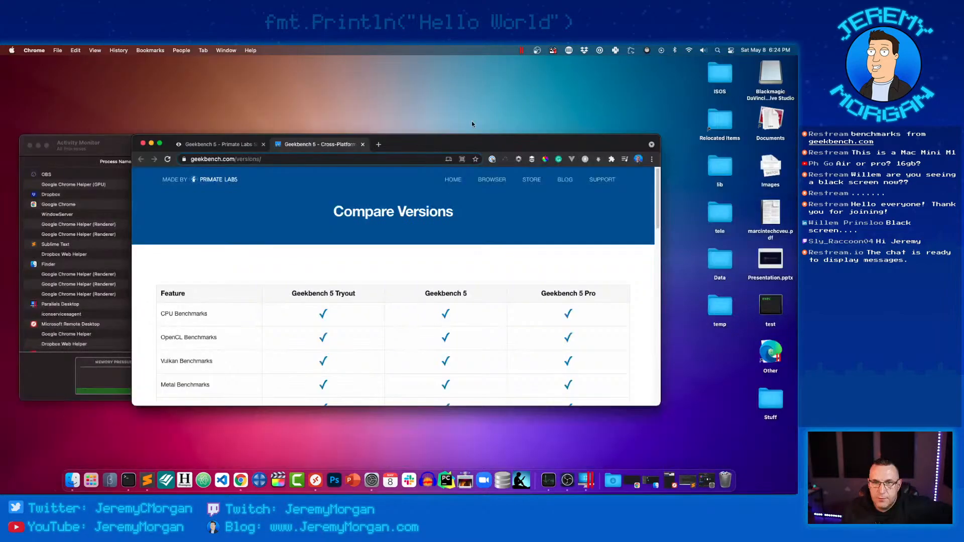
{"action": "left_click", "coordinate": [522, 50]}
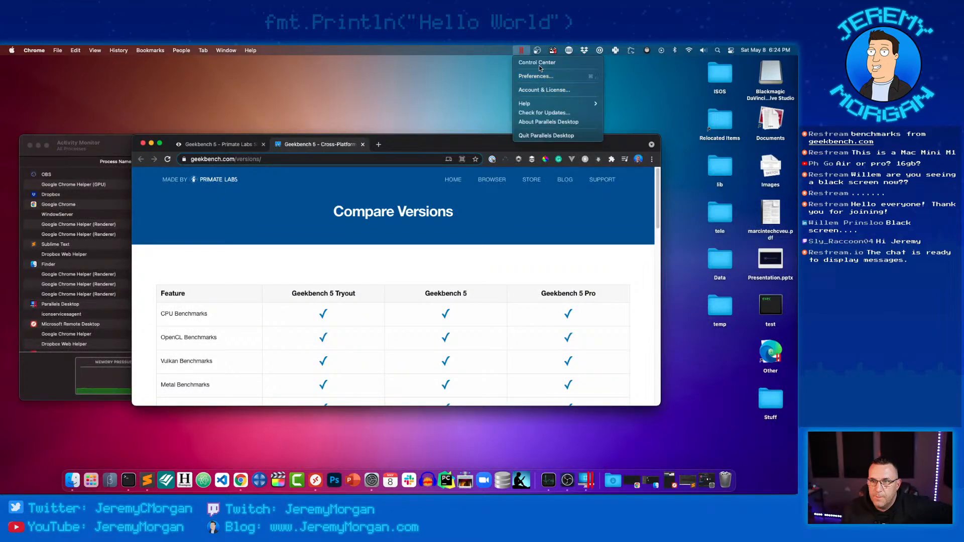
{"action": "left_click", "coordinate": [540, 69]}
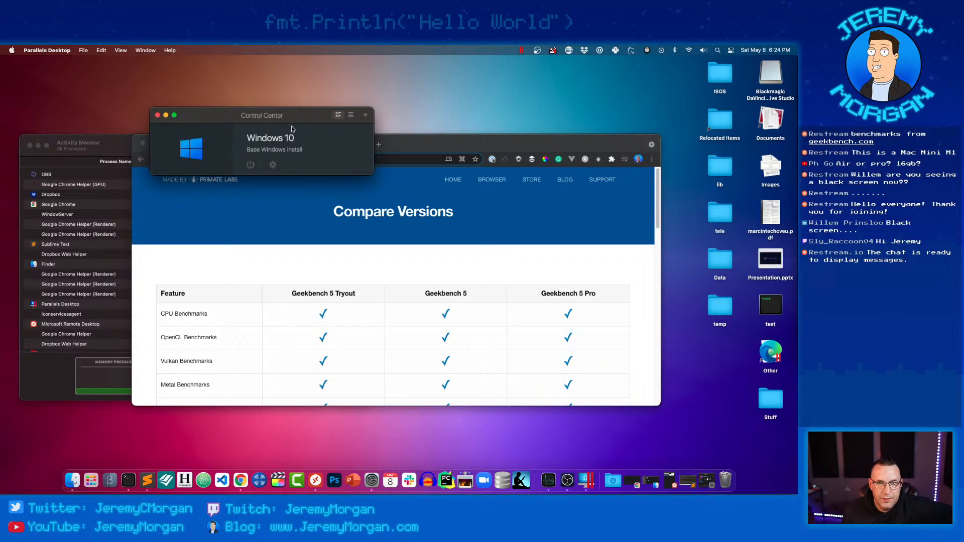
{"action": "left_click", "coordinate": [351, 115]}
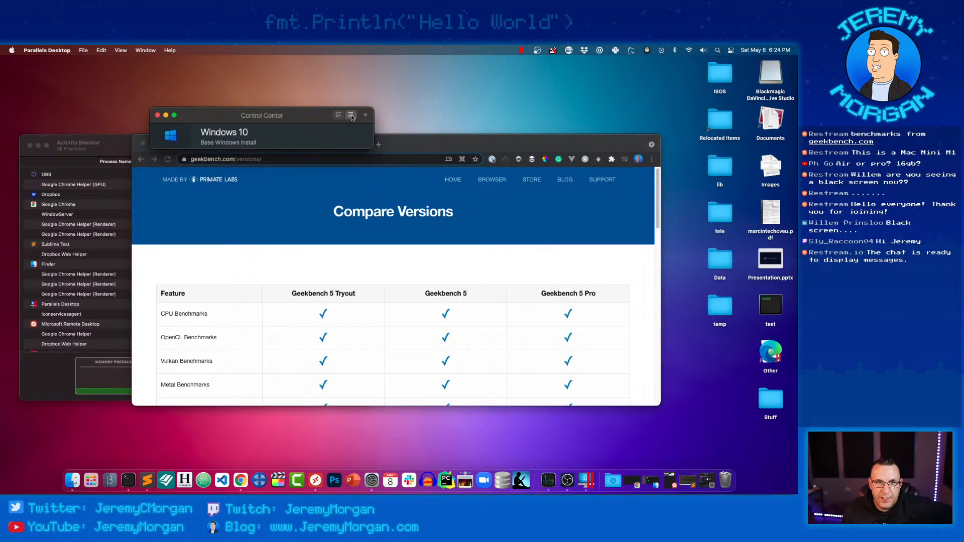
{"action": "left_click", "coordinate": [339, 116]}
Start a new virtual machine and select the ubuntu-21.04-live-server-arm64.iso image.
{"action": "left_click", "coordinate": [365, 117]}
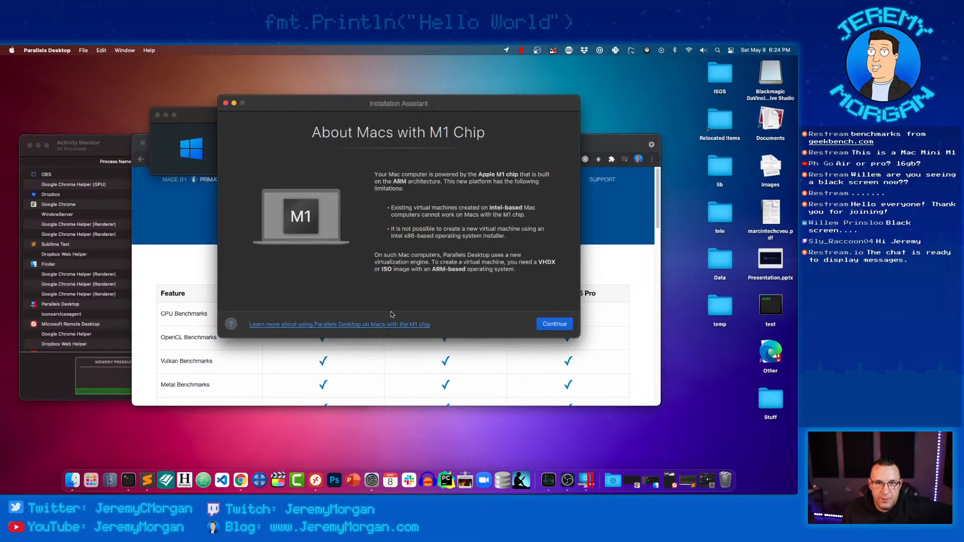
{"action": "left_click", "coordinate": [557, 327]}
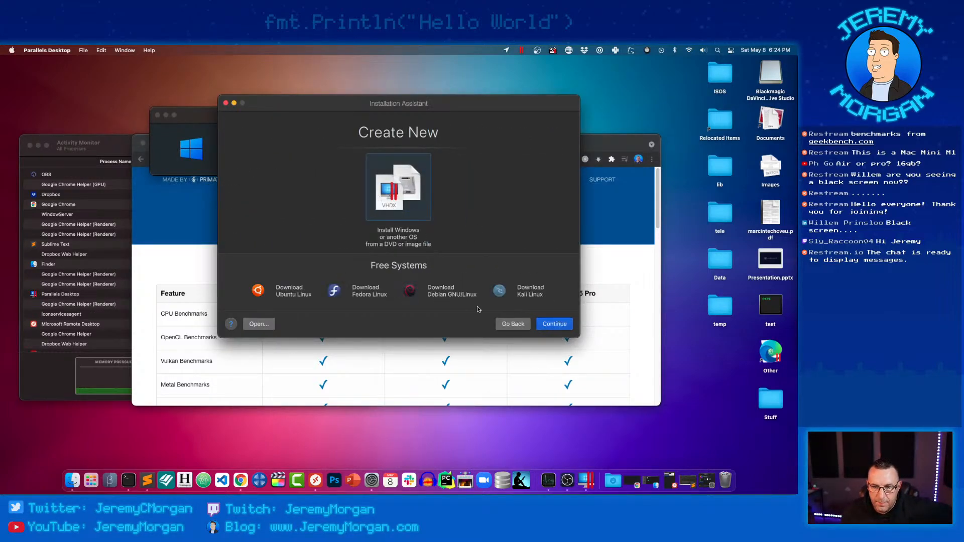
{"action": "left_click", "coordinate": [556, 321]}
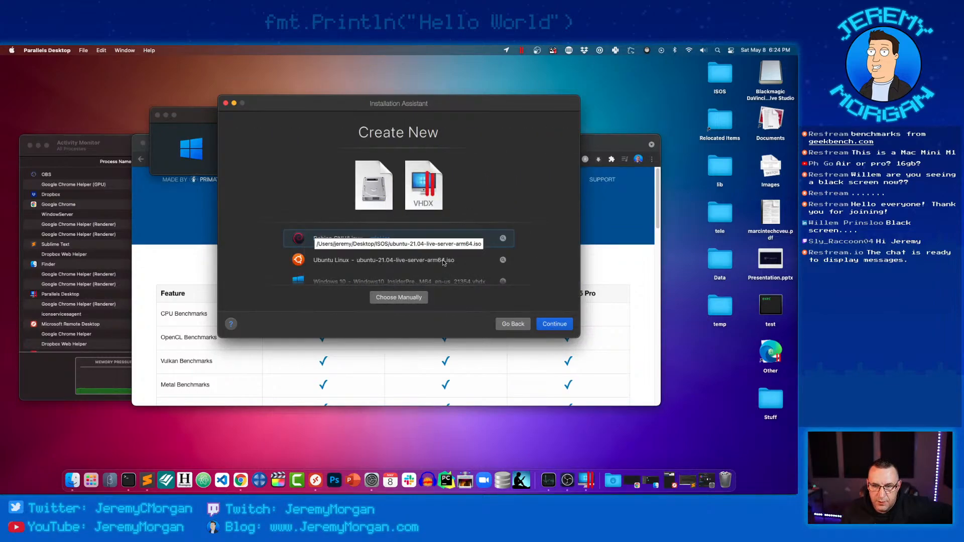
{"action": "scroll", "coordinate": [430, 270], "scroll_direction": "down", "scroll_amount": 2}
{"action": "scroll", "coordinate": [430, 270], "scroll_direction": "up", "scroll_amount": 2}
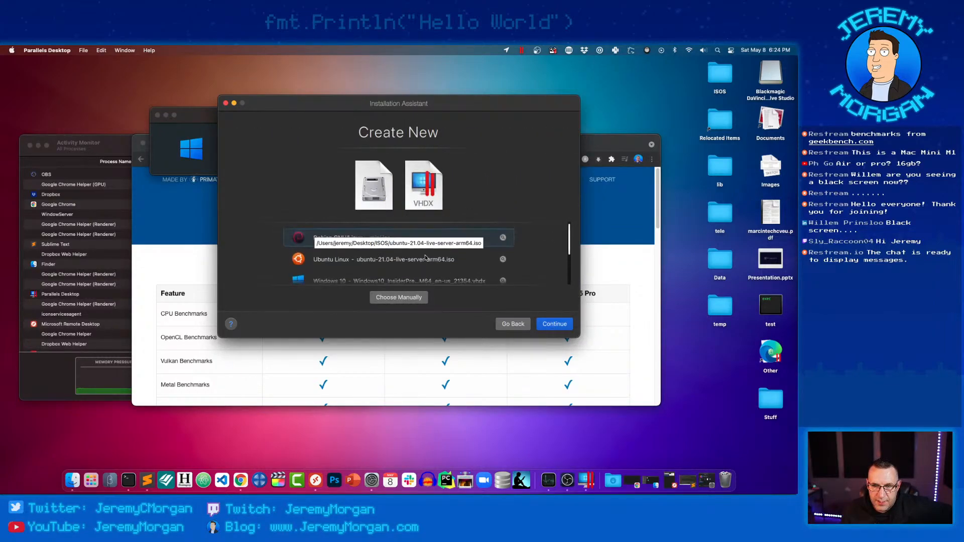
{"action": "left_click", "coordinate": [511, 259]}
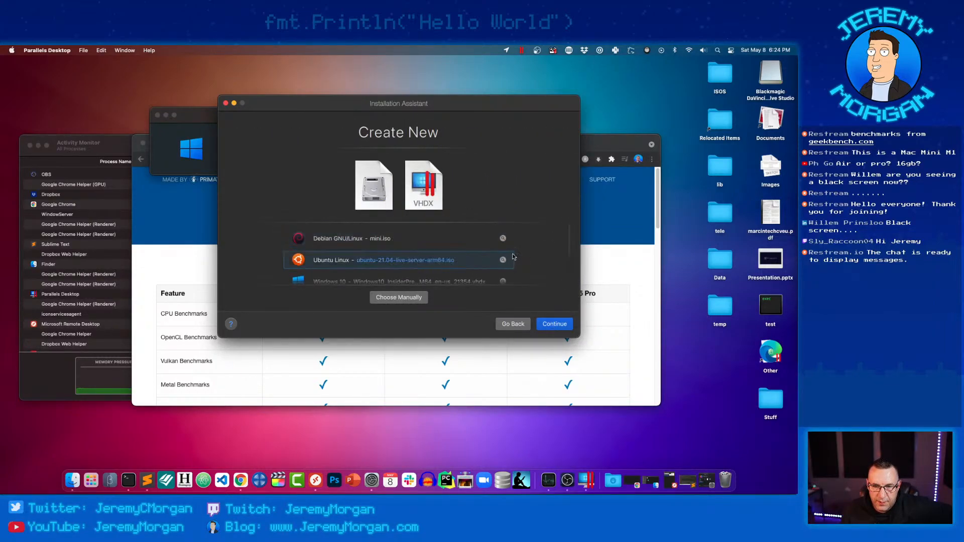
Keep the name Ubuntu Linux, enable customizing settings before installation, and create the VM.
{"action": "left_click", "coordinate": [558, 324]}
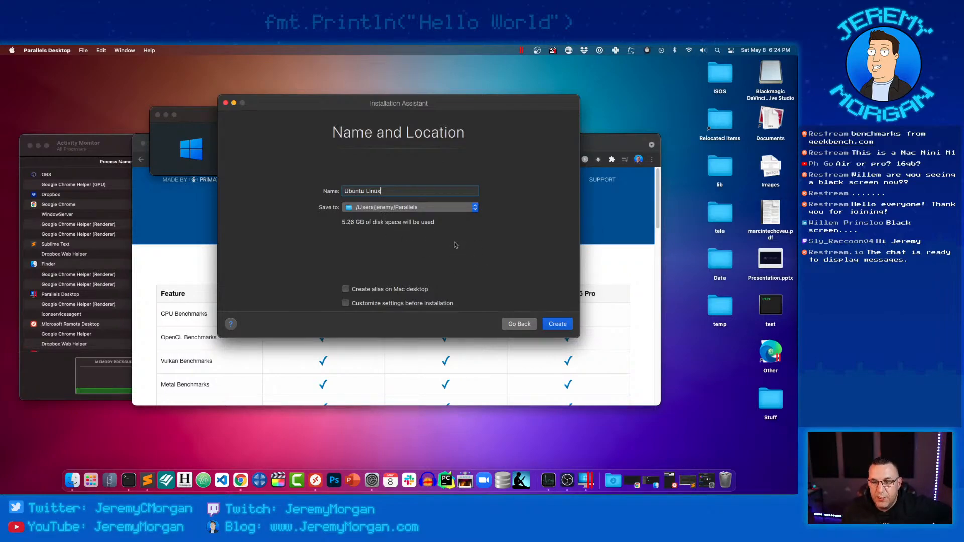
{"action": "left_click", "coordinate": [347, 303]}
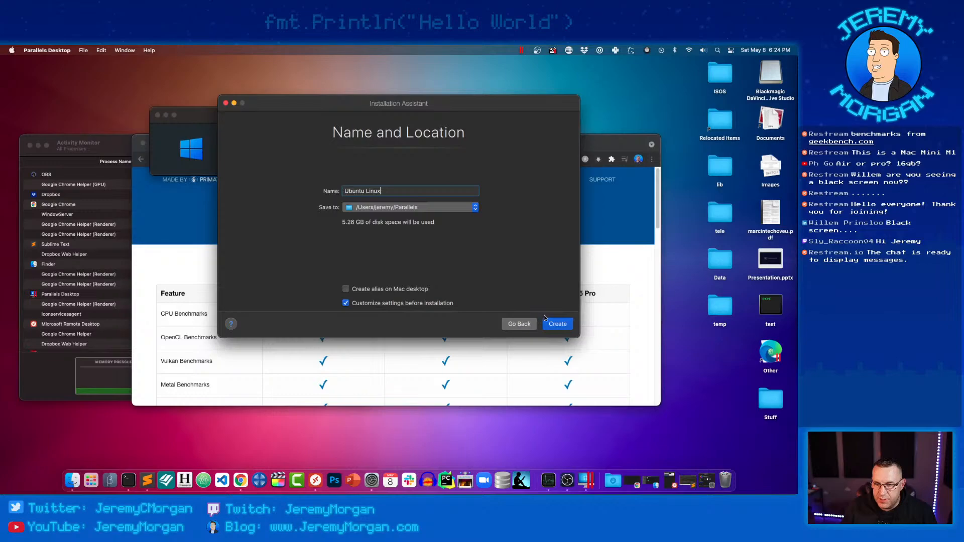
{"action": "left_click", "coordinate": [557, 323]}
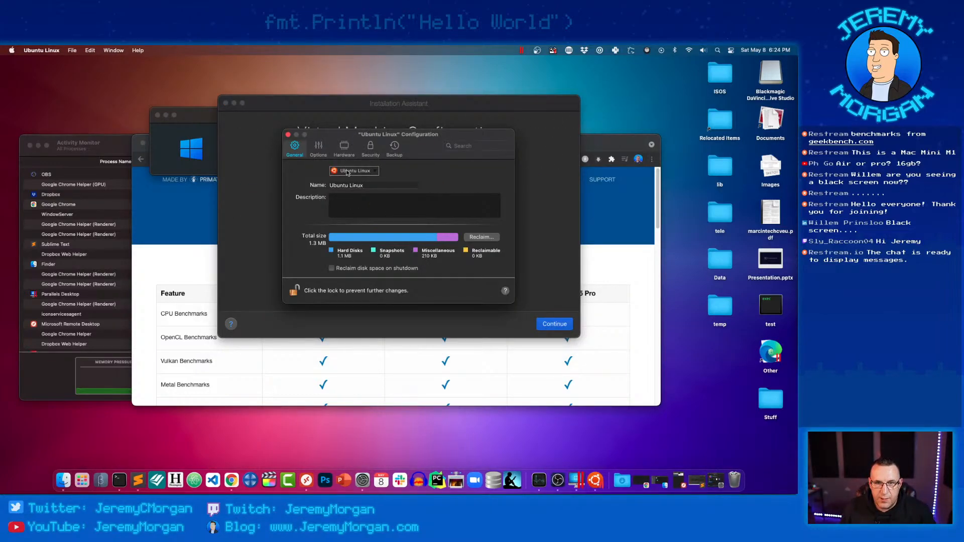
Raise the VM's memory to about 4596 MB, checking host memory in Activity Monitor.
{"action": "left_click", "coordinate": [343, 148]}
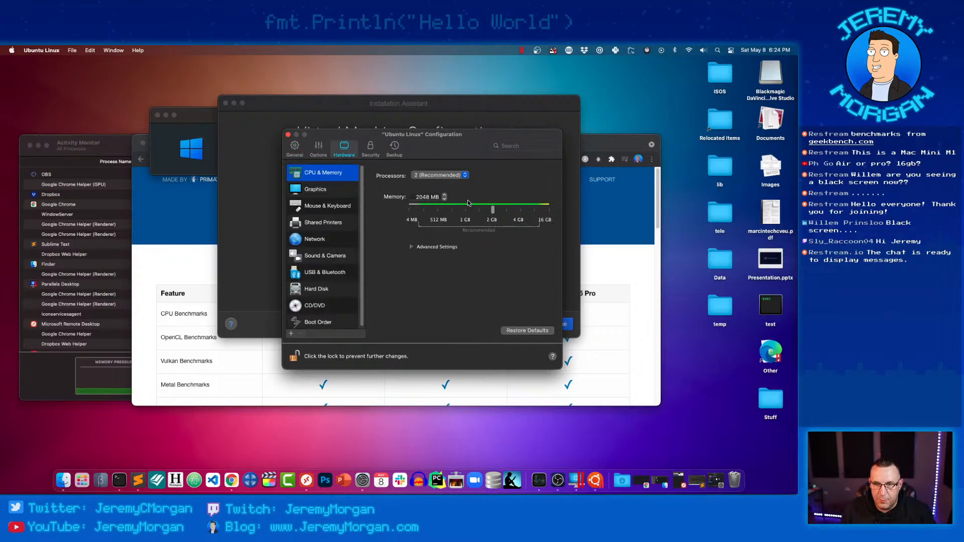
{"action": "left_click_drag", "start_coordinate": [493, 209], "coordinate": [522, 211]}
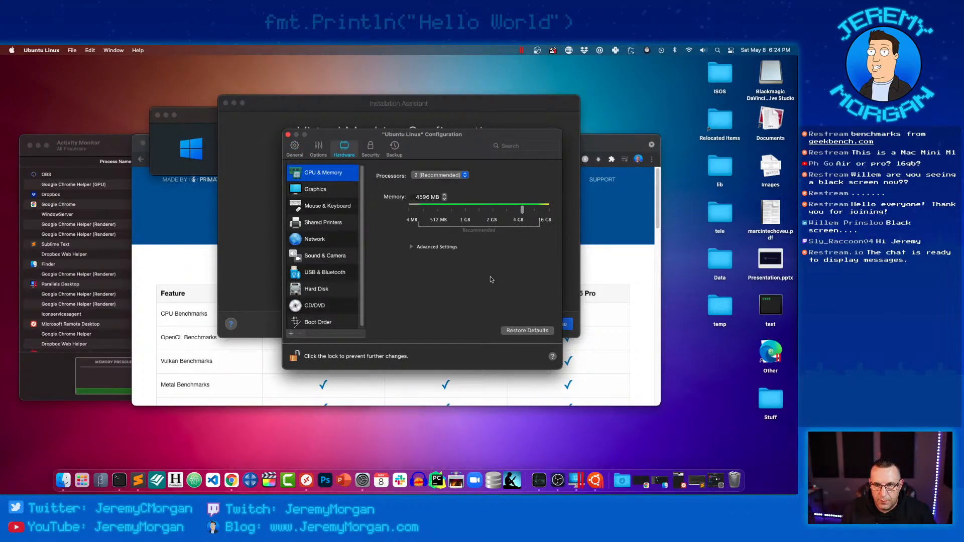
{"action": "left_click", "coordinate": [540, 480]}
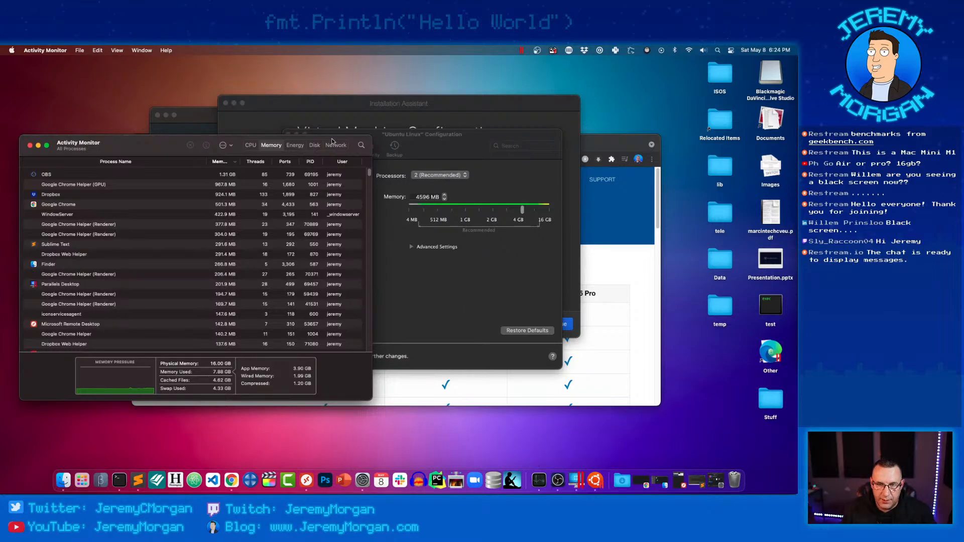
{"action": "left_click", "coordinate": [38, 146]}
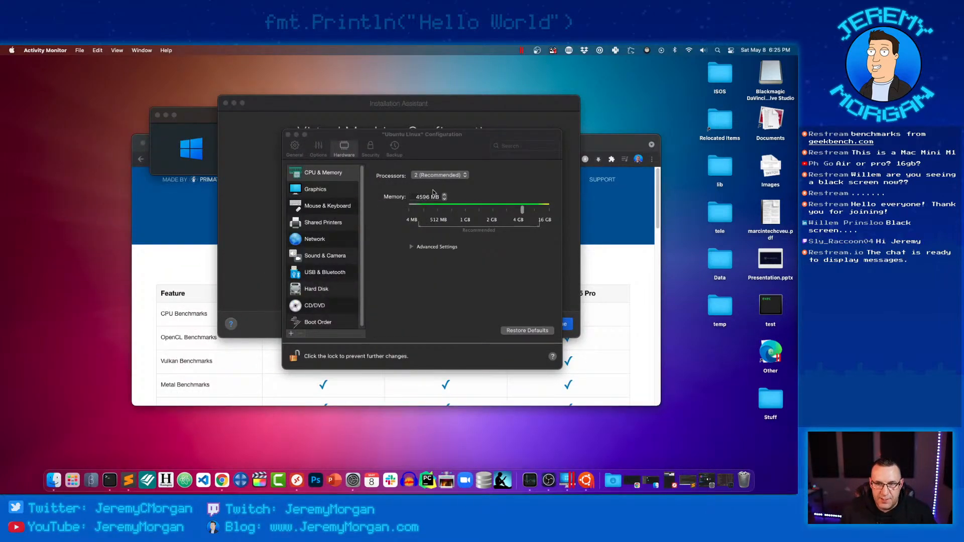
Set the VM's processor count to 8 and close the configuration window.
{"action": "left_click", "coordinate": [439, 172]}
{"action": "left_click", "coordinate": [440, 173]}
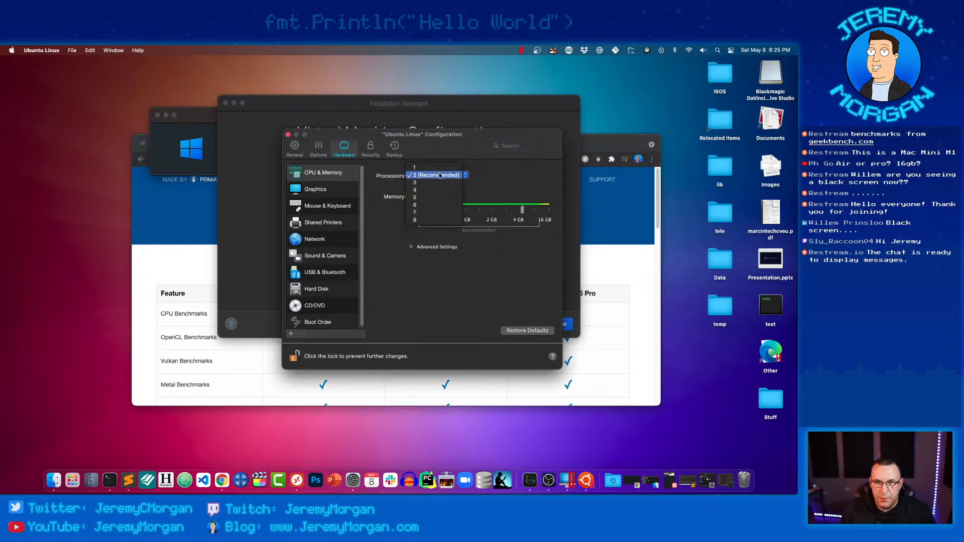
{"action": "left_click", "coordinate": [443, 220]}
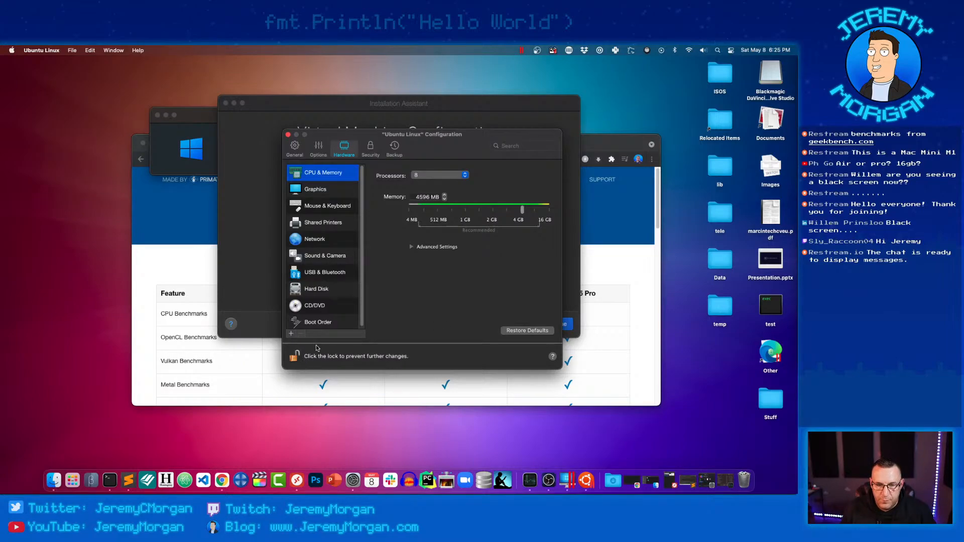
{"action": "left_click", "coordinate": [287, 135]}
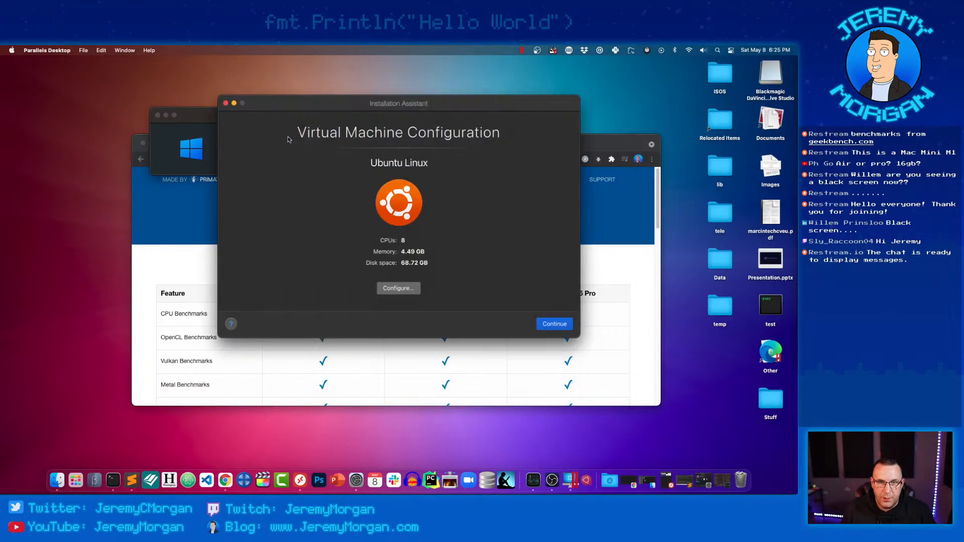
Start the Ubuntu Linux VM and boot the Ubuntu Server GRUB entry.
{"action": "left_click", "coordinate": [554, 324]}
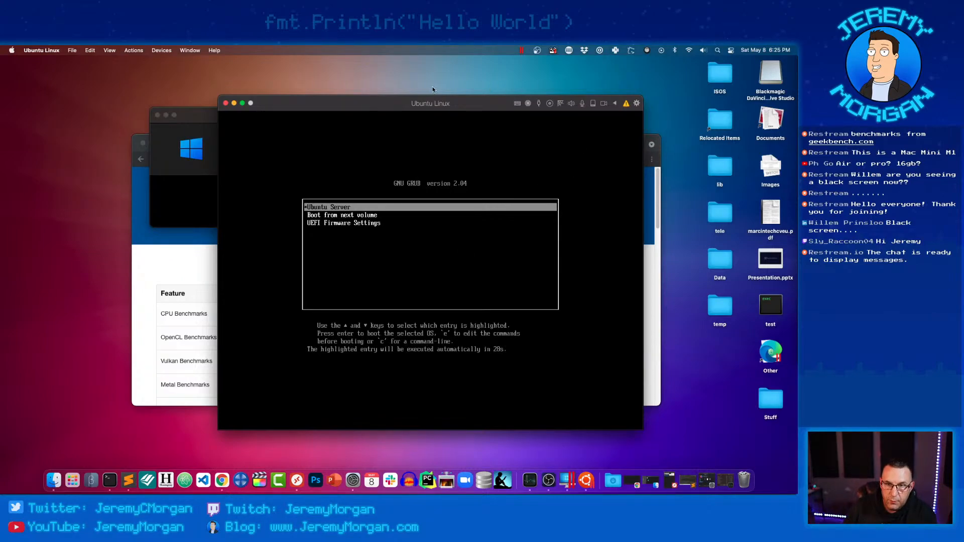
{"action": "left_click_drag", "start_coordinate": [425, 108], "coordinate": [411, 99]}
{"action": "key", "text": "Return"}
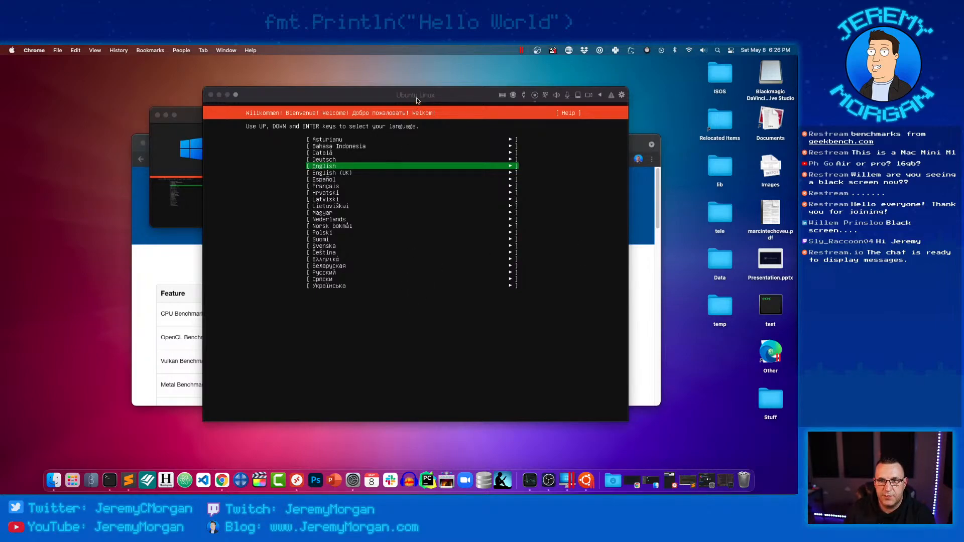
Choose English as the Ubuntu installer language.
{"action": "left_click_drag", "start_coordinate": [417, 97], "coordinate": [393, 95]}
{"action": "key", "text": "Down"}
{"action": "key", "text": "Up"}
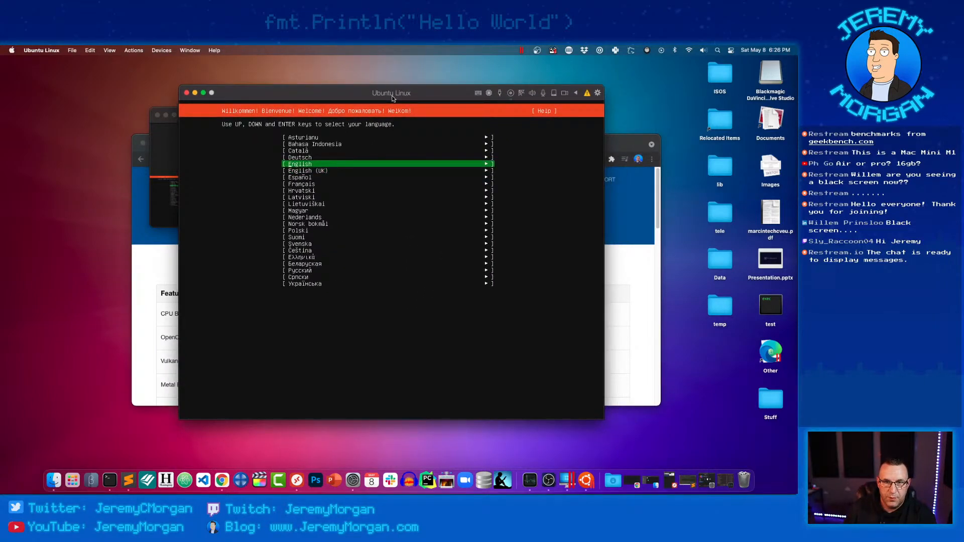
{"action": "key", "text": "Return"}
{"action": "key", "text": "Return"}
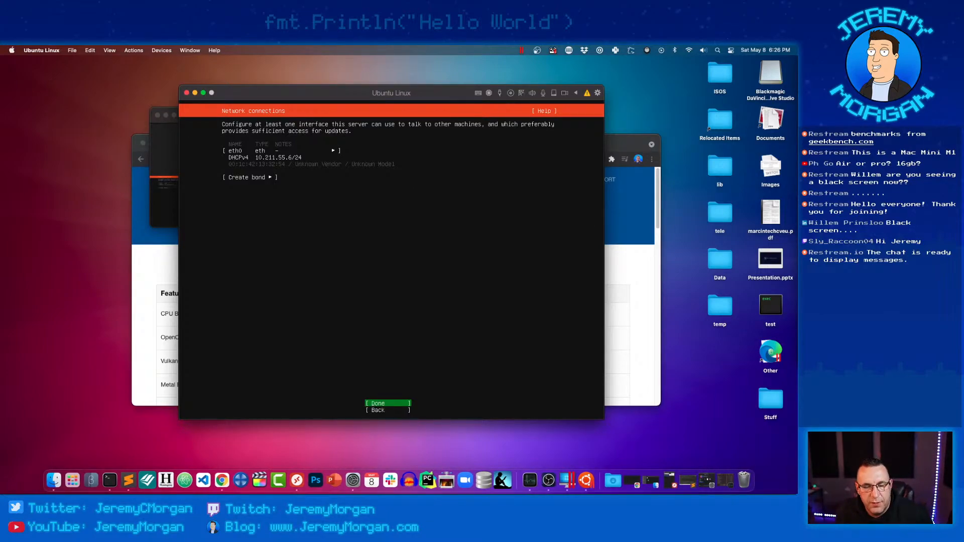
Accept the default keyboard and DHCP network settings for eth0 (10.211.55.6/24).
{"action": "key", "text": "Down"}
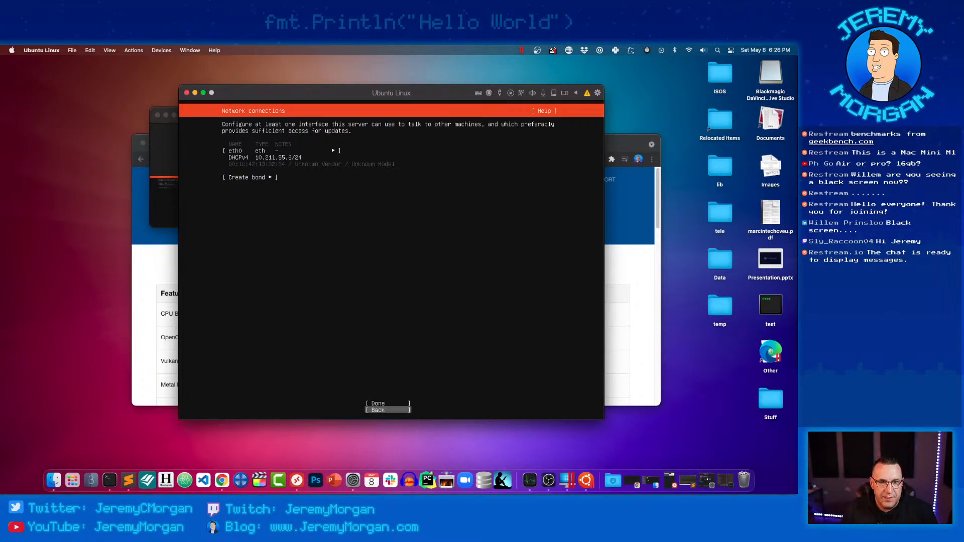
{"action": "key", "text": "Up"}
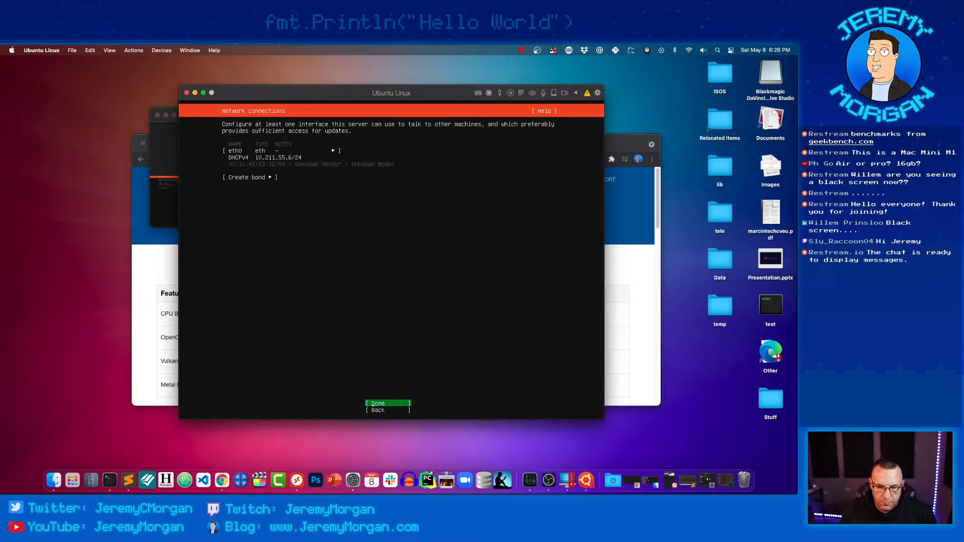
{"action": "key", "text": "Return"}
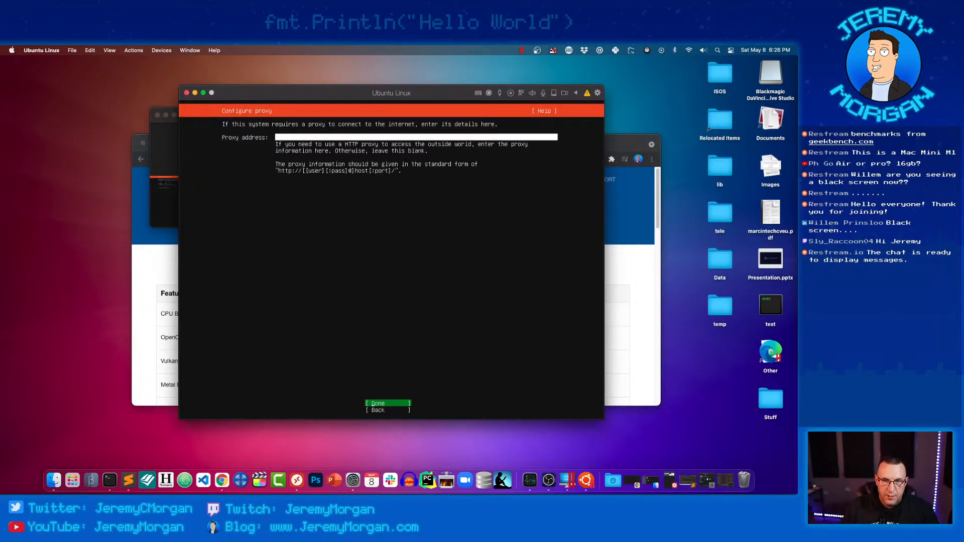
Leave the proxy blank and keep the default Ubuntu archive mirror.
{"action": "key", "text": "Return"}
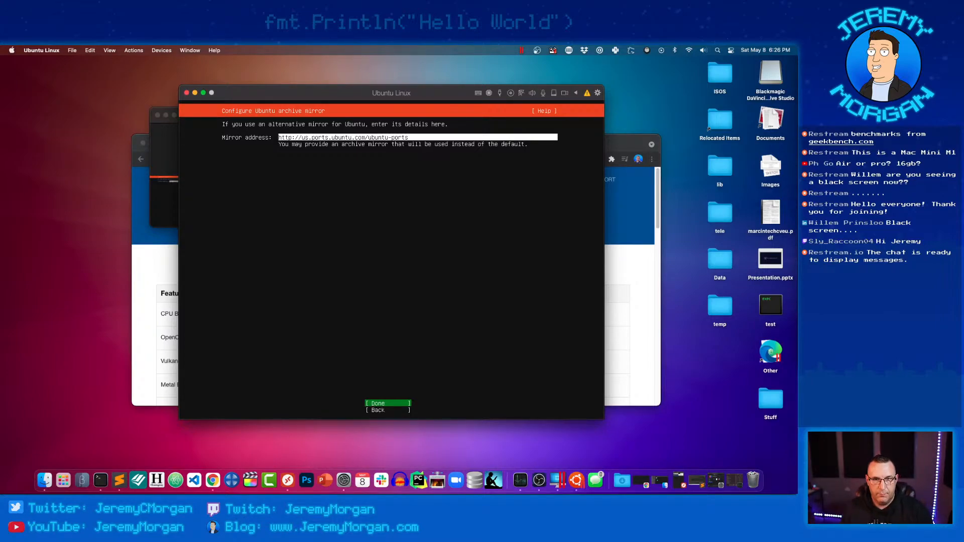
{"action": "key", "text": "Down"}
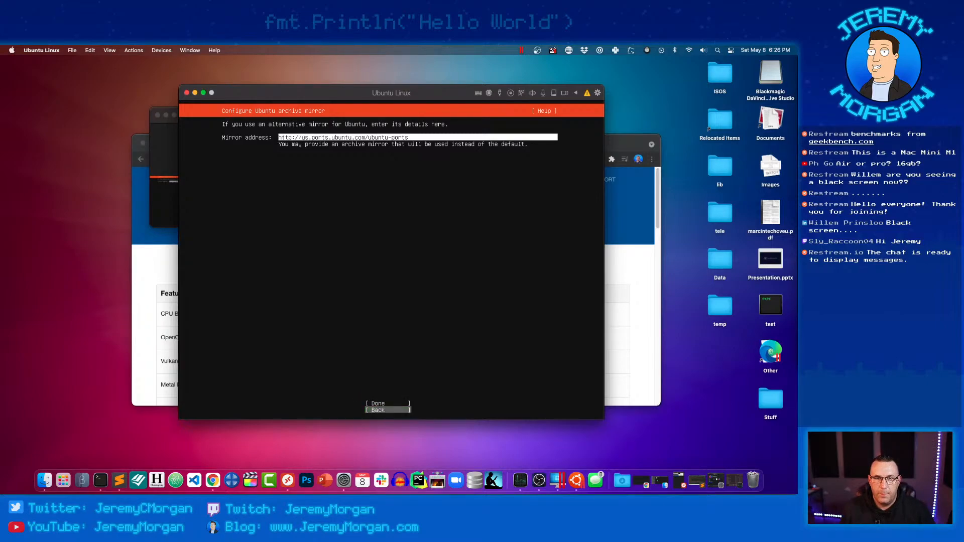
{"action": "key", "text": "Up"}
{"action": "key", "text": "Return"}
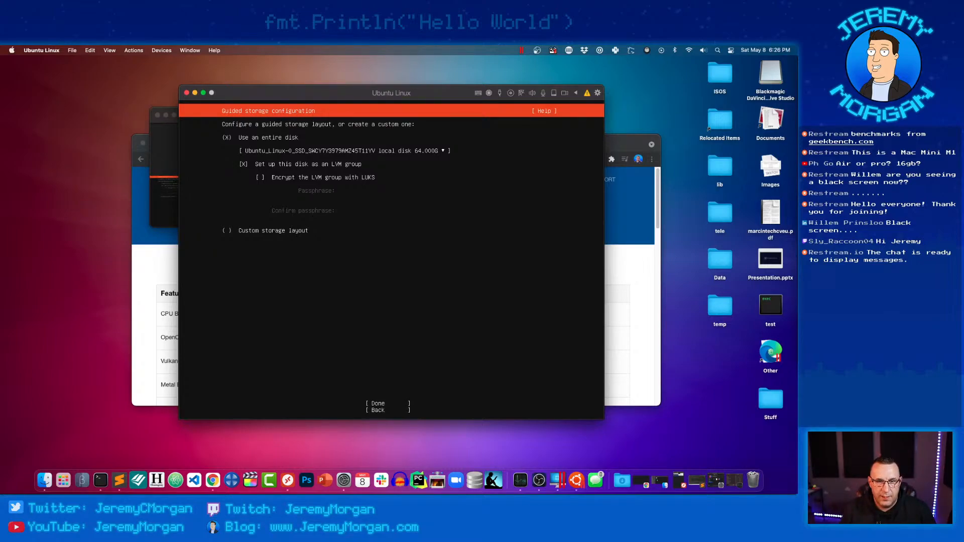
Revisit the archive mirror screen and accept it again to reach storage setup.
{"action": "key", "text": "Escape"}
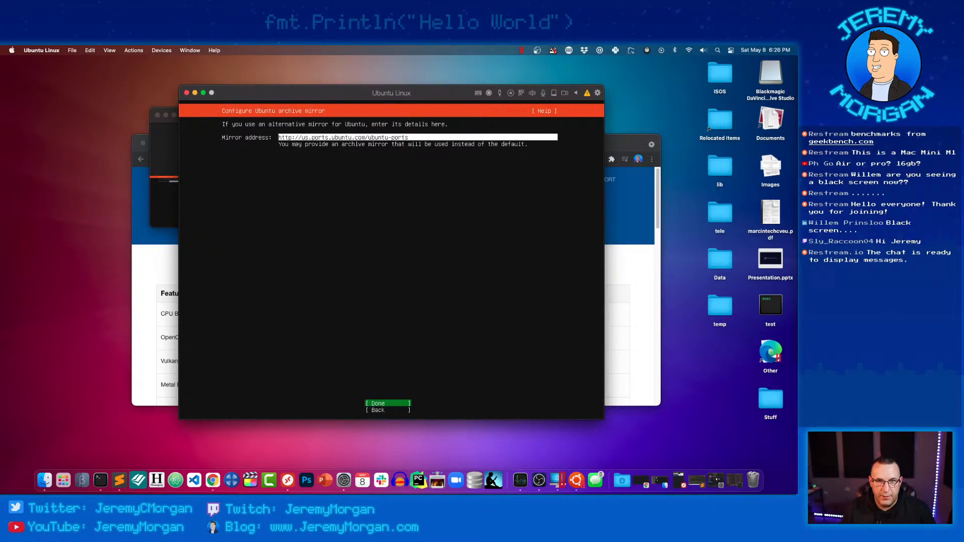
{"action": "key", "text": "Return"}
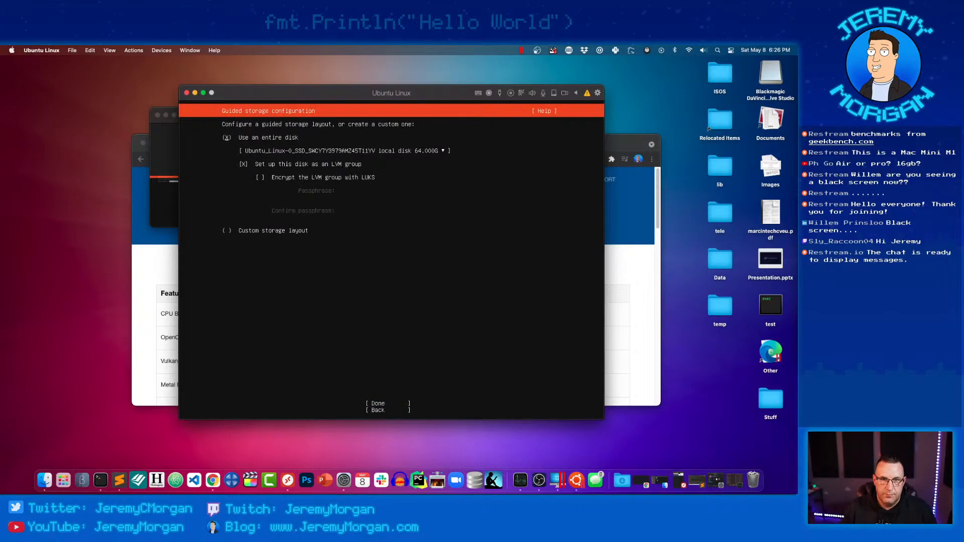
{"action": "key", "text": "Escape"}
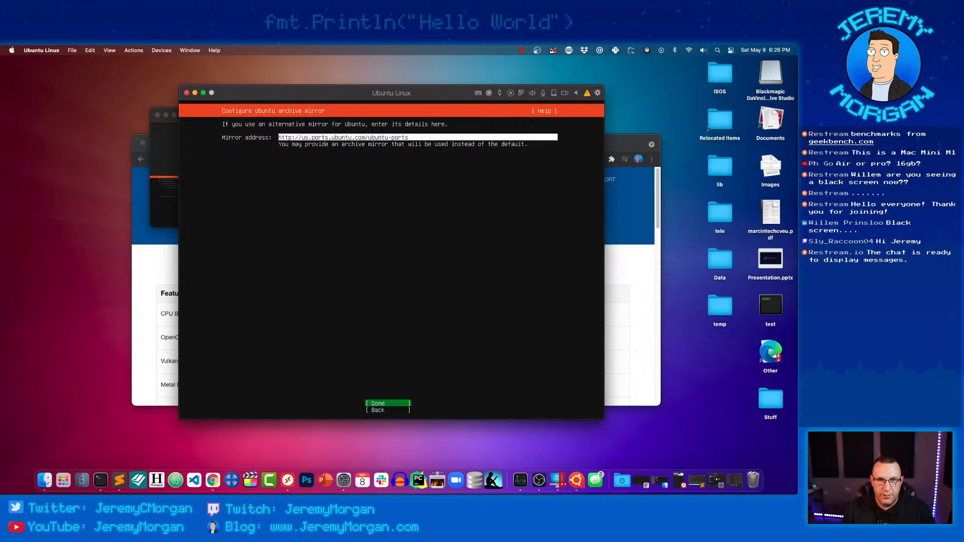
{"action": "key", "text": "Return"}
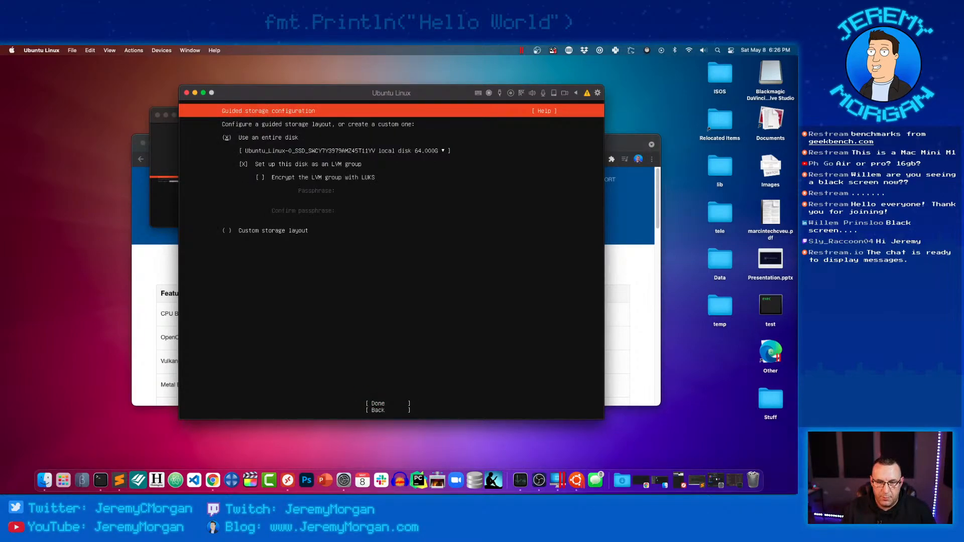
Accept the whole-disk LVM layout and its summary, then confirm the destructive action.
{"action": "key", "text": "Tab"}
{"action": "key", "text": "Tab"}
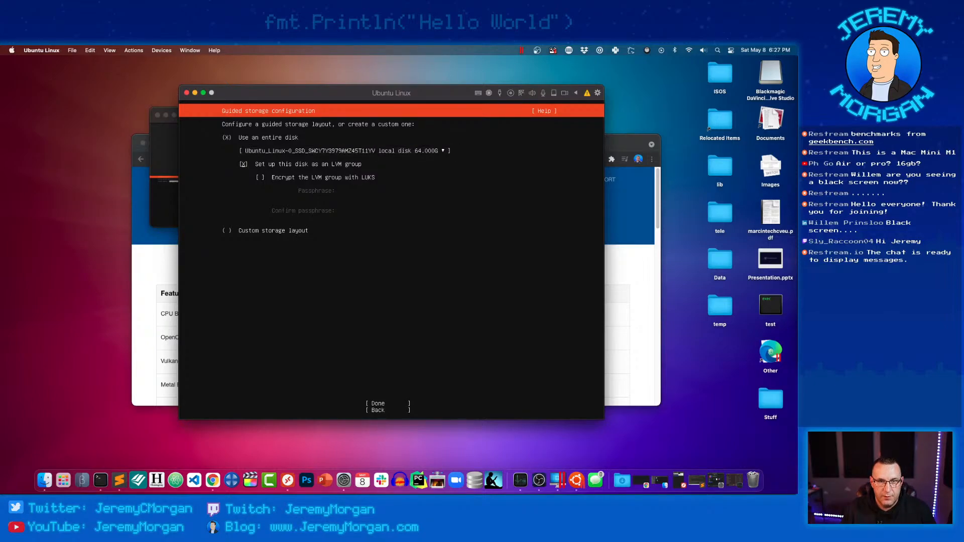
{"action": "key", "text": "Return"}
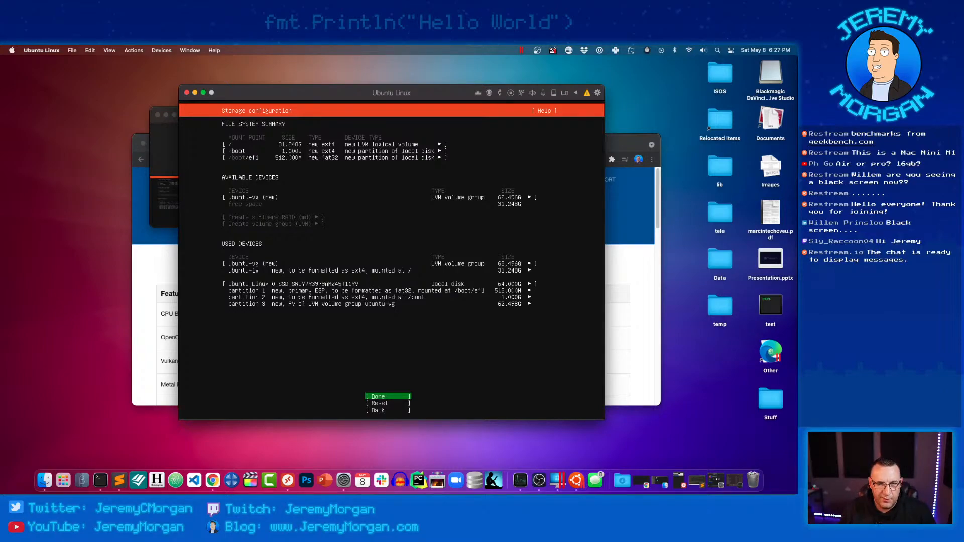
{"action": "key", "text": "Return"}
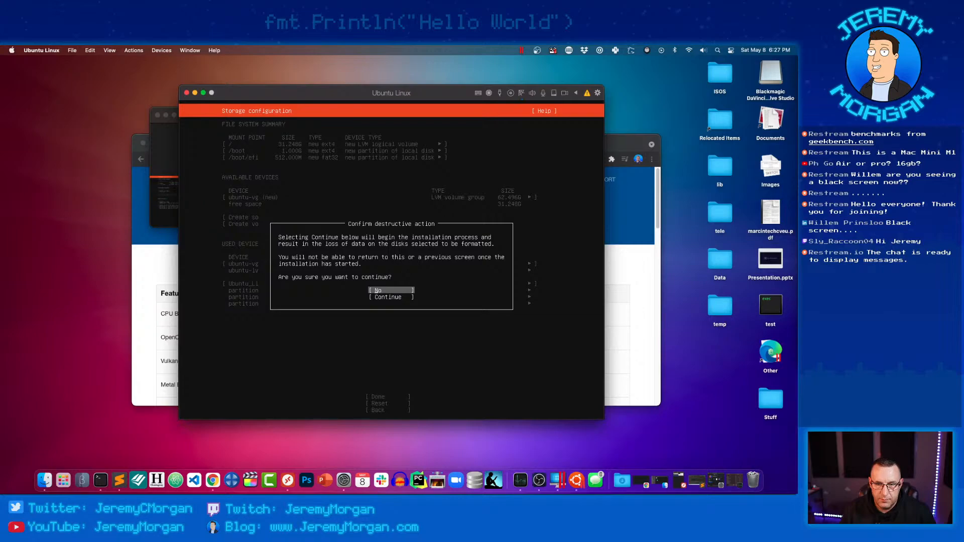
{"action": "key", "text": "Down"}
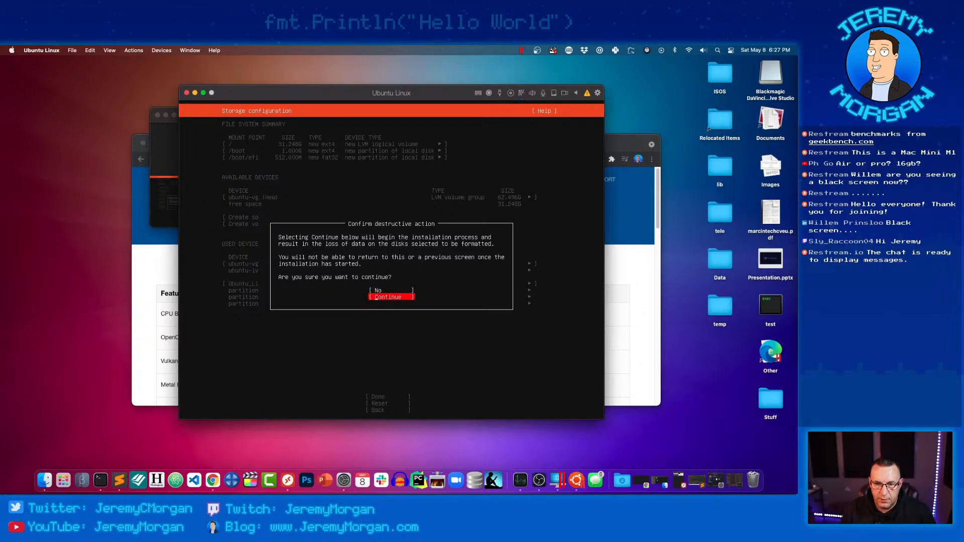
{"action": "key", "text": "Return"}
Enter the user's full name and the server name ubuntubox.
{"action": "type", "text": "Je"}
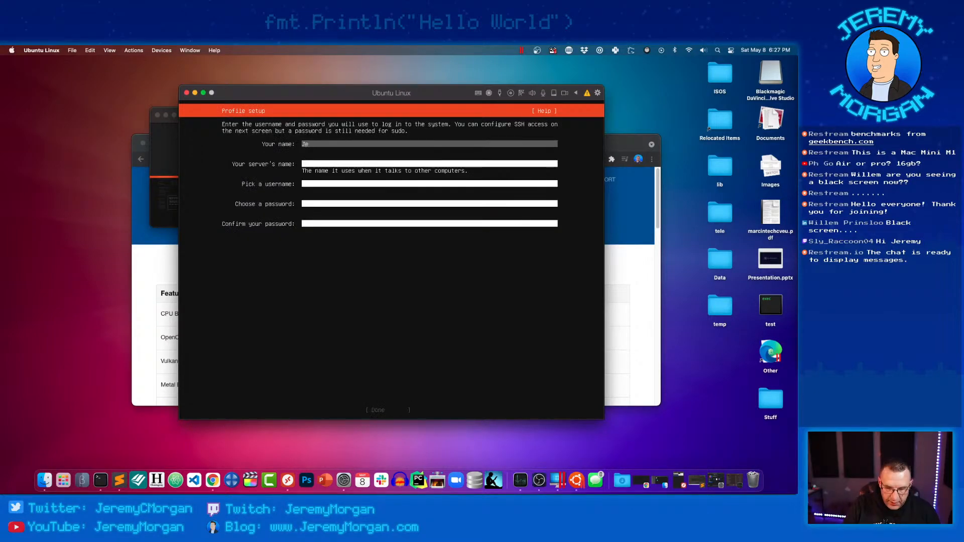
{"action": "type", "text": "remy Morgan"}
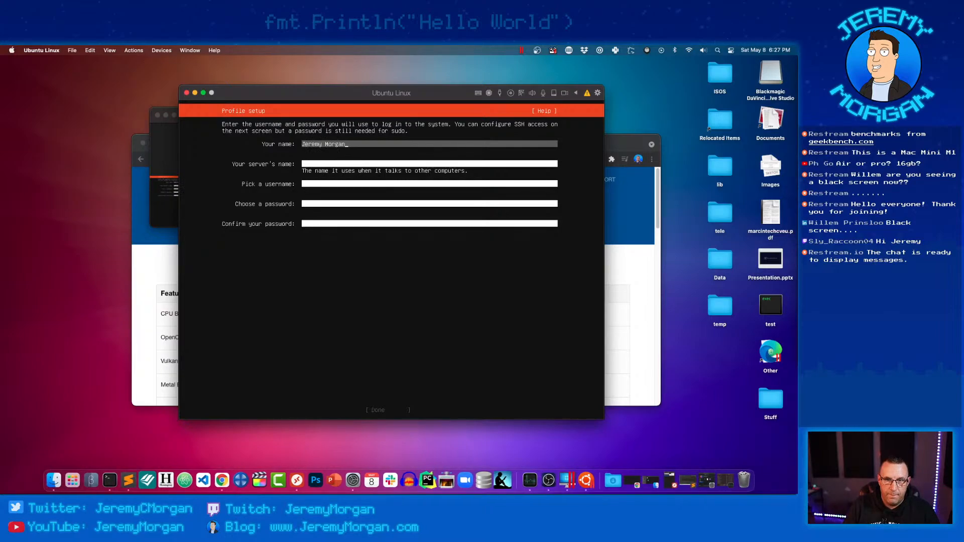
{"action": "key", "text": "Tab"}
{"action": "type", "text": "bu"}
{"action": "key", "text": "BackSpace"}
{"action": "key", "text": "BackSpace"}
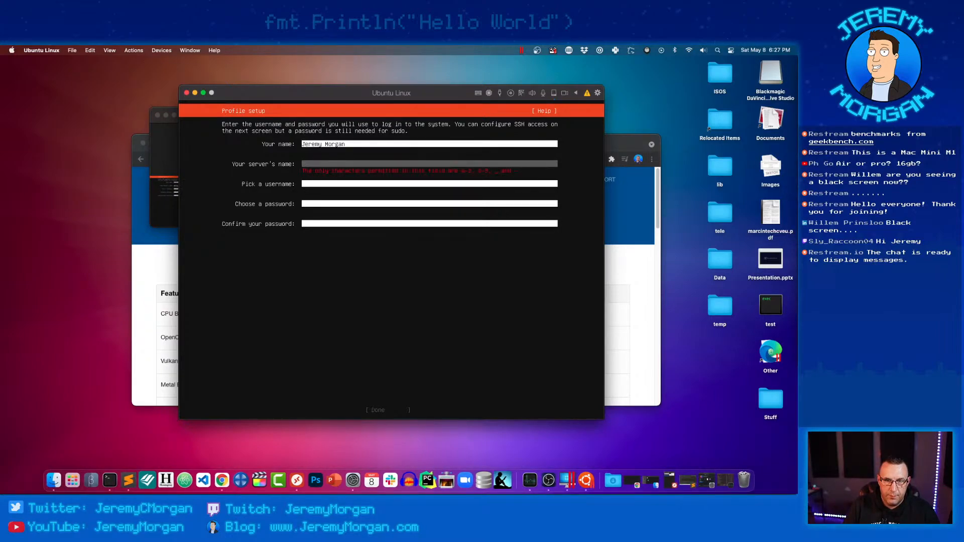
{"action": "type", "text": "u"}
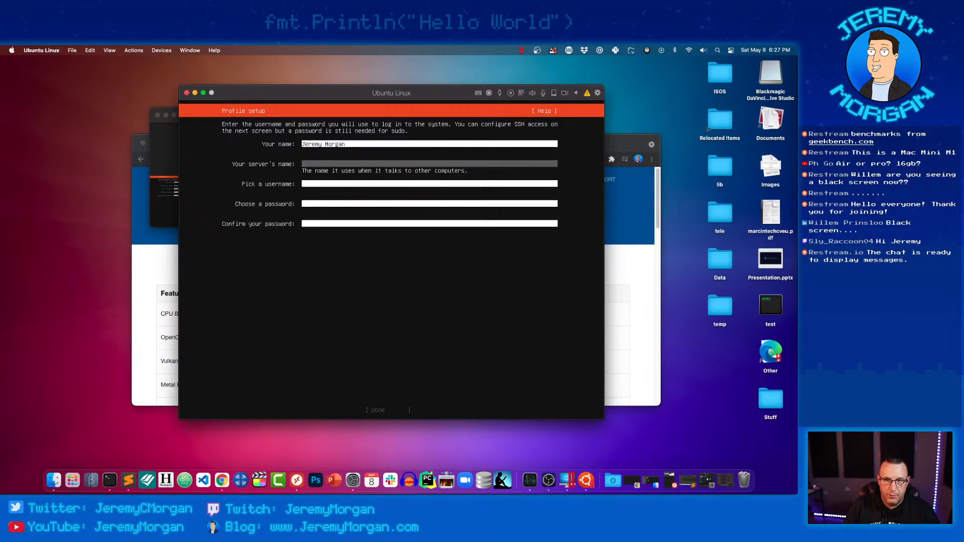
{"action": "type", "text": "U"}
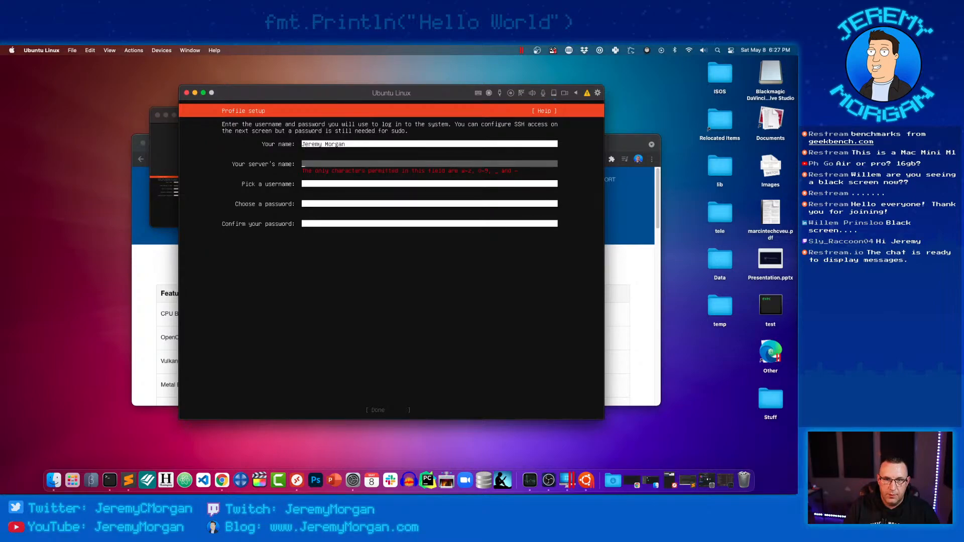
{"action": "type", "text": "ubuntu"}
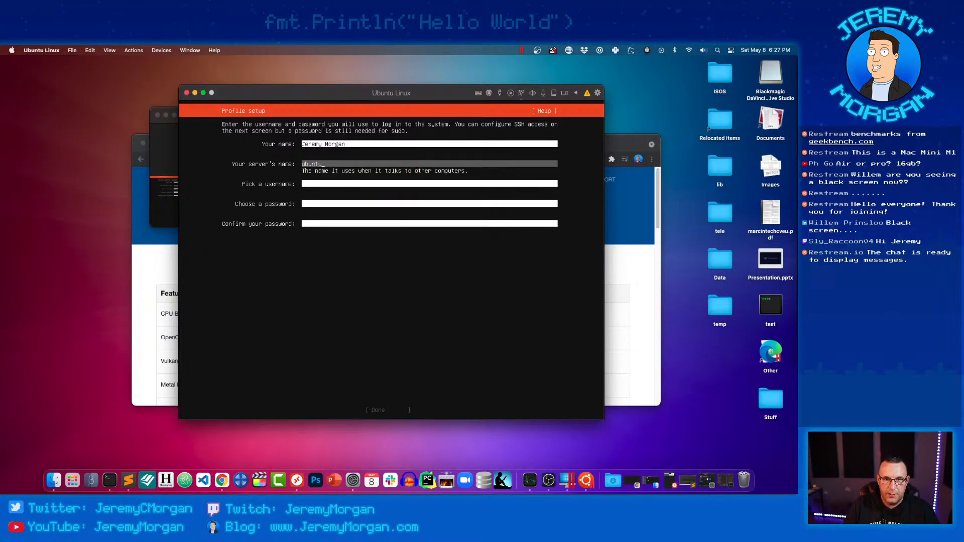
{"action": "type", "text": "box"}
Enter the username and the account password twice, then submit the profile.
{"action": "key", "text": "Tab"}
{"action": "type", "text": "jeremy"}
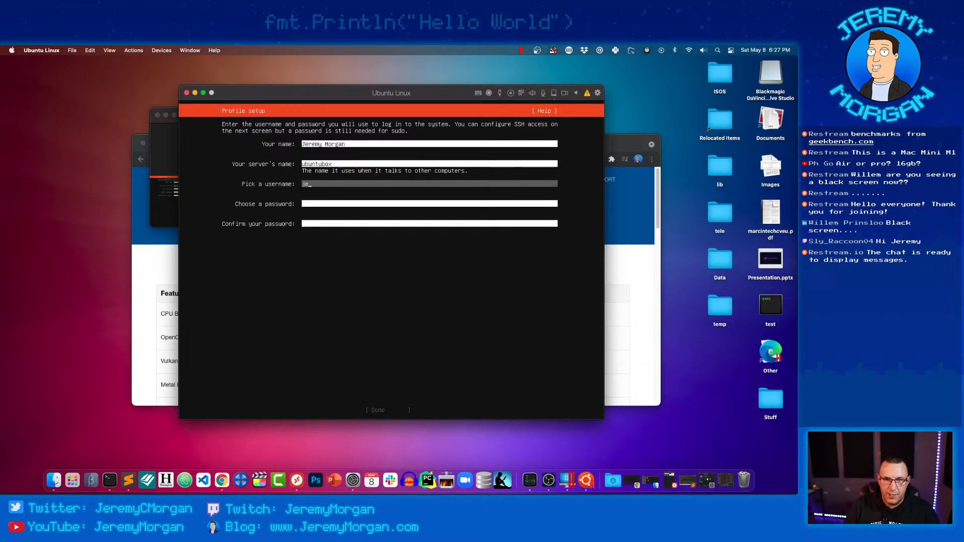
{"action": "key", "text": "Tab"}
{"action": "type", "text": "*********"}
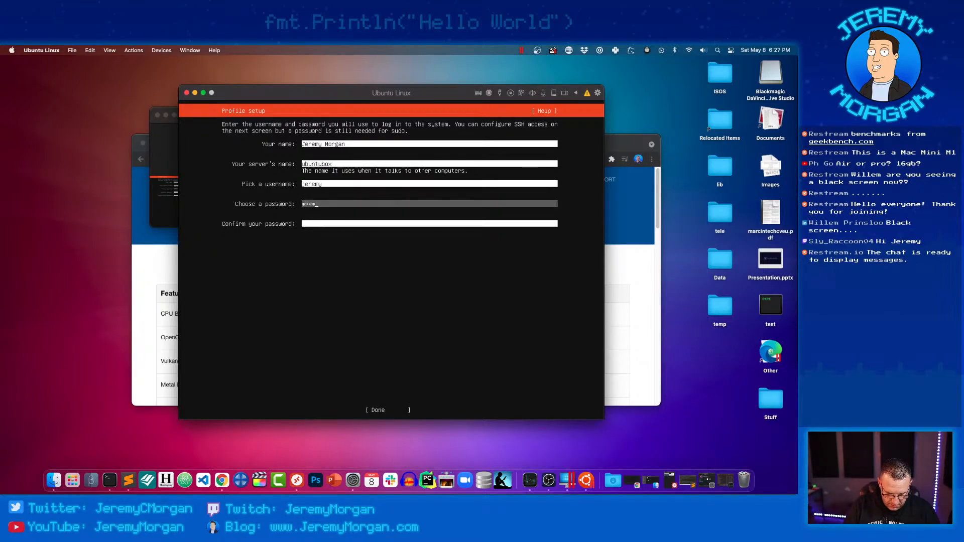
{"action": "key", "text": "Tab"}
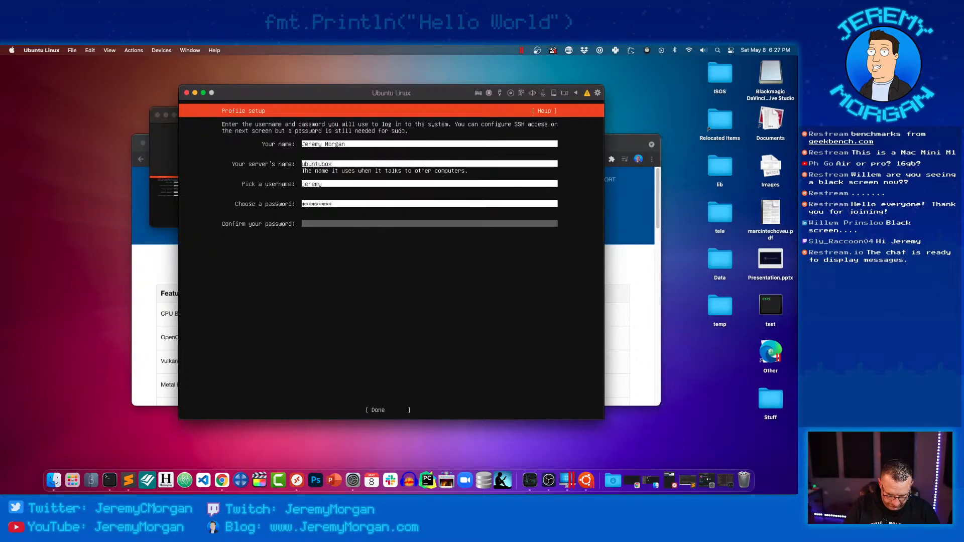
{"action": "type", "text": "*********"}
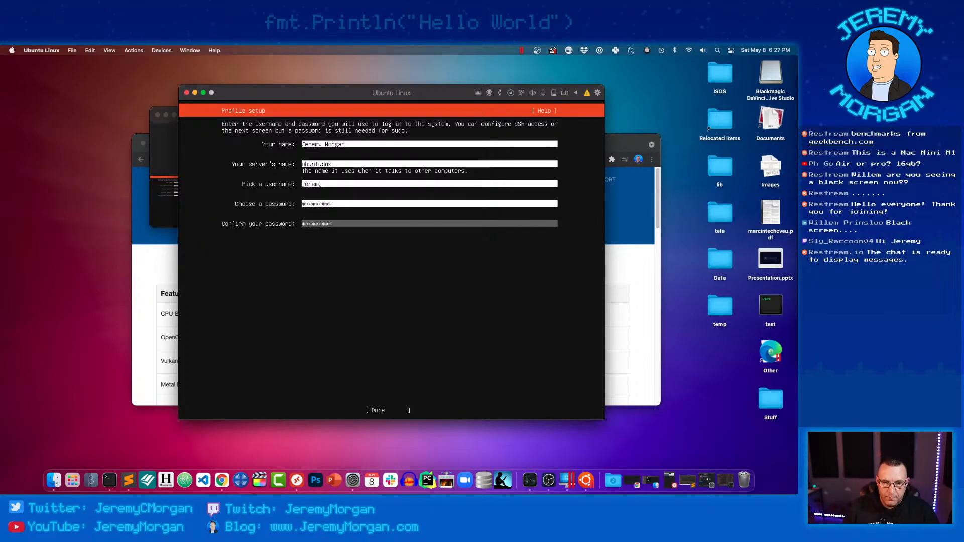
{"action": "key", "text": "Tab"}
{"action": "key", "text": "Return"}
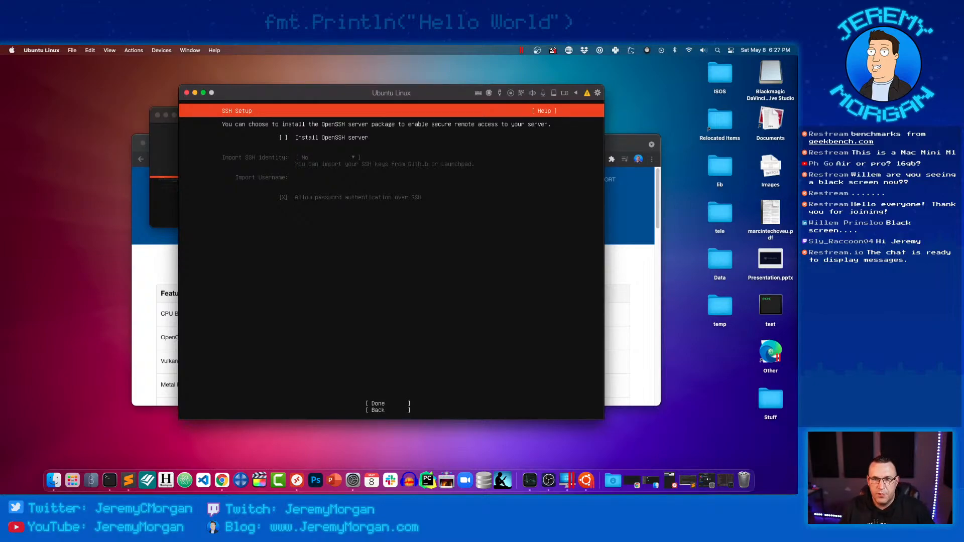
Enable installing the OpenSSH server and accept the SSH setup.
{"action": "key", "text": "space"}
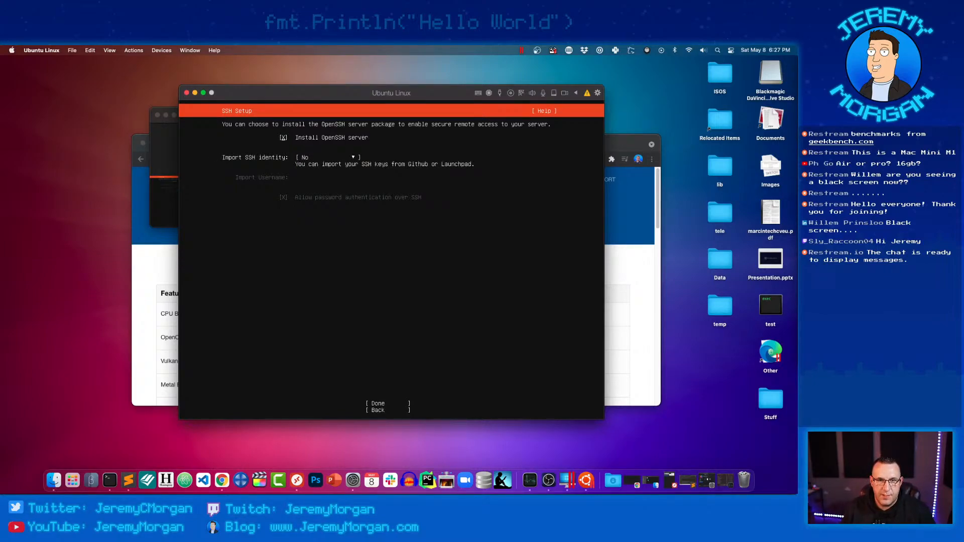
{"action": "key", "text": "Tab"}
{"action": "key", "text": "Tab"}
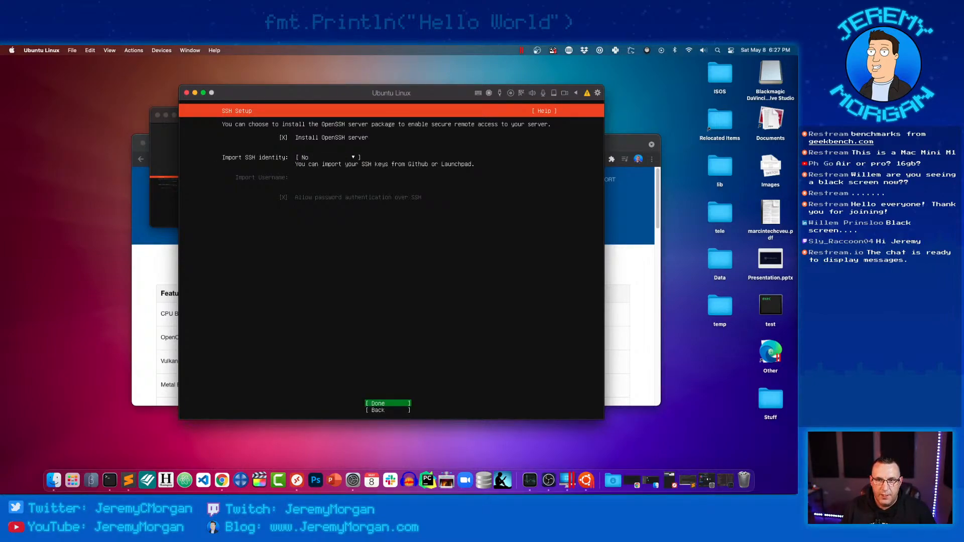
{"action": "key", "text": "Return"}
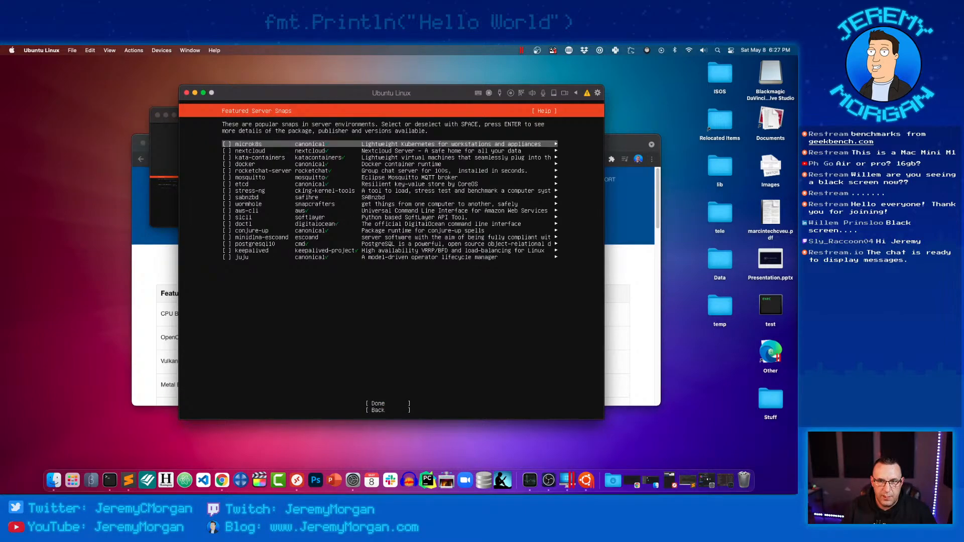
Browse the featured server snaps and mark docker for installation.
{"action": "key", "text": "Down"}
{"action": "key", "text": "Down"}
{"action": "key", "text": "Down"}
{"action": "key", "text": "Down"}
{"action": "key", "text": "Down"}
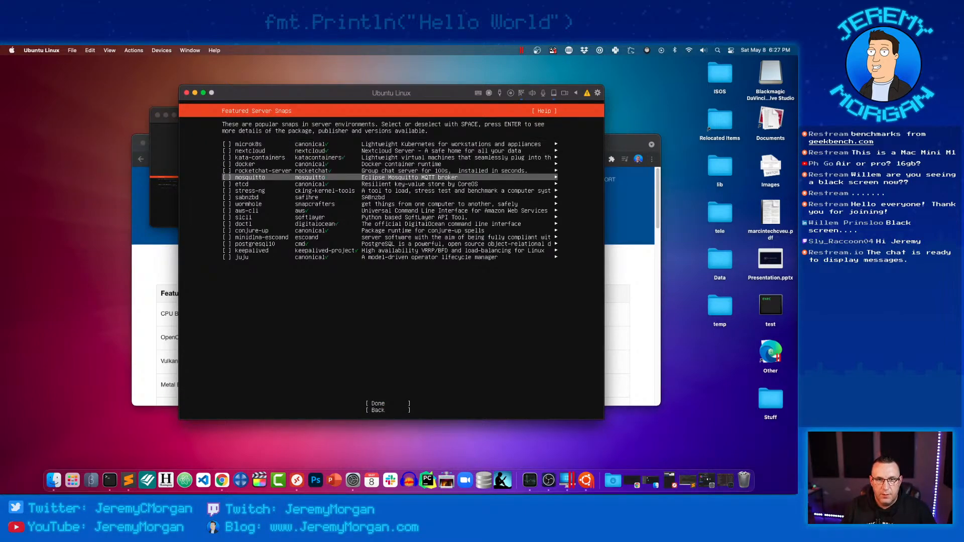
{"action": "key", "text": "Up"}
{"action": "key", "text": "Up"}
{"action": "key", "text": "Up"}
{"action": "key", "text": "Up"}
{"action": "key", "text": "Up"}
{"action": "key", "text": "Up"}
{"action": "key", "text": "Down"}
{"action": "key", "text": "Down"}
{"action": "key", "text": "Down"}
{"action": "key", "text": "Down"}
{"action": "key", "text": "Down"}
{"action": "key", "text": "Down"}
{"action": "key", "text": "Down"}
{"action": "key", "text": "Down"}
{"action": "key", "text": "Down"}
{"action": "key", "text": "Down"}
{"action": "key", "text": "Down"}
{"action": "key", "text": "Down"}
{"action": "key", "text": "Down"}
{"action": "key", "text": "Down"}
{"action": "key", "text": "Down"}
{"action": "key", "text": "Down"}
{"action": "key", "text": "Down"}
{"action": "key", "text": "Down"}
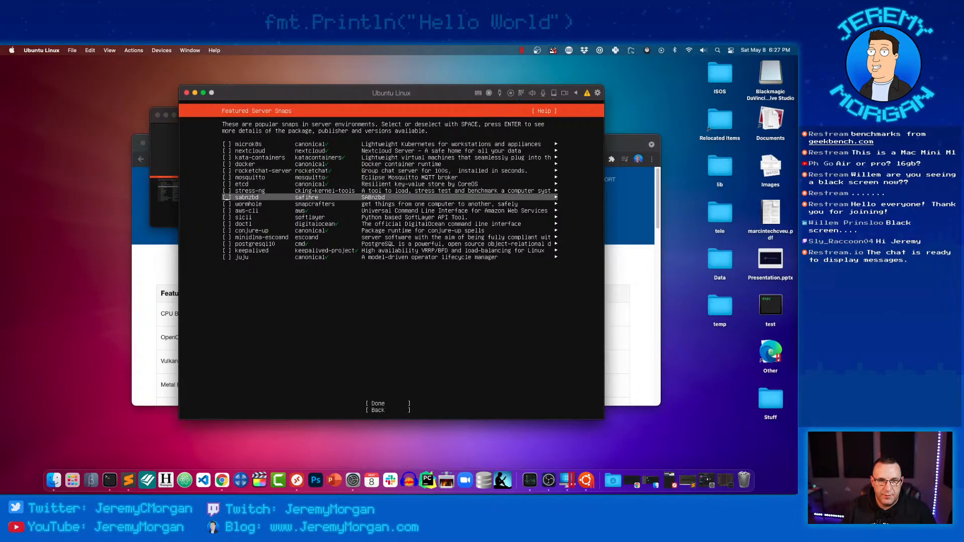
{"action": "key", "text": "Down"}
{"action": "key", "text": "Down"}
{"action": "key", "text": "Up"}
{"action": "key", "text": "Up"}
{"action": "key", "text": "Up"}
{"action": "key", "text": "Up"}
{"action": "key", "text": "Up"}
{"action": "key", "text": "Up"}
{"action": "key", "text": "Up"}
{"action": "key", "text": "Up"}
{"action": "key", "text": "Up"}
{"action": "key", "text": "Up"}
{"action": "key", "text": "Up"}
{"action": "key", "text": "Up"}
{"action": "key", "text": "Up"}
{"action": "key", "text": "Up"}
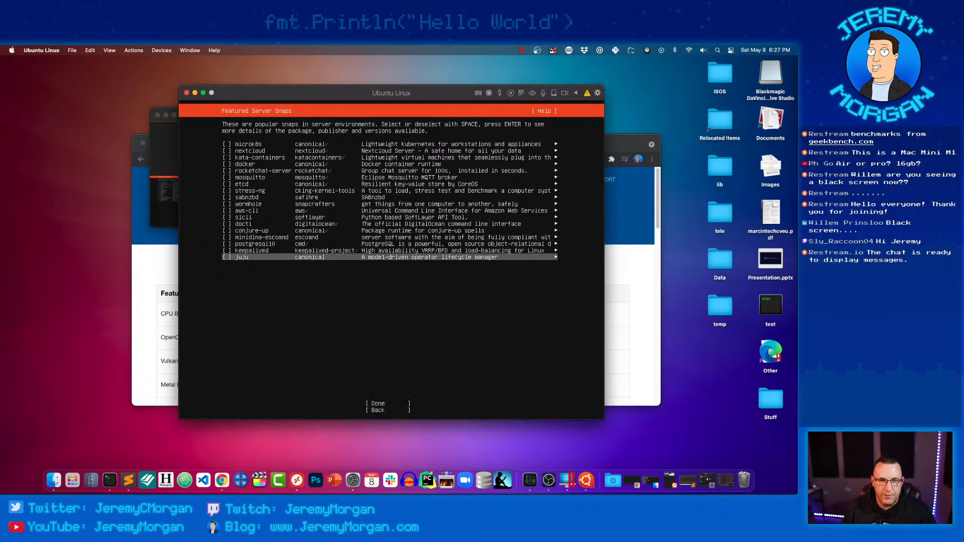
{"action": "key", "text": "Up"}
{"action": "key", "text": "Up"}
{"action": "key", "text": "Up"}
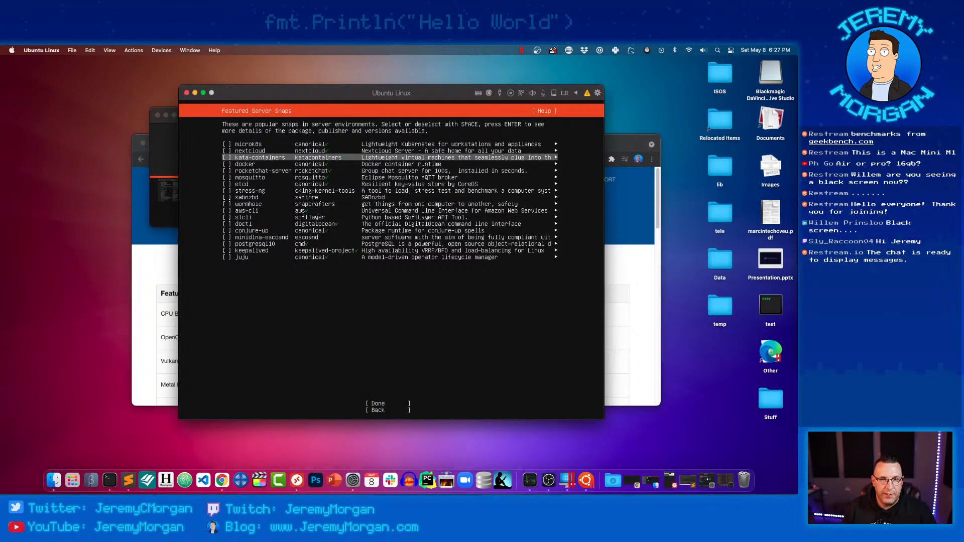
{"action": "key", "text": "Up"}
{"action": "key", "text": "Up"}
{"action": "key", "text": "Down"}
{"action": "key", "text": "Down"}
{"action": "key", "text": "Down"}
{"action": "key", "text": "Down"}
{"action": "key", "text": "Down"}
{"action": "key", "text": "Down"}
{"action": "key", "text": "Down"}
{"action": "key", "text": "Down"}
{"action": "key", "text": "Down"}
{"action": "key", "text": "Down"}
{"action": "key", "text": "Down"}
{"action": "key", "text": "Down"}
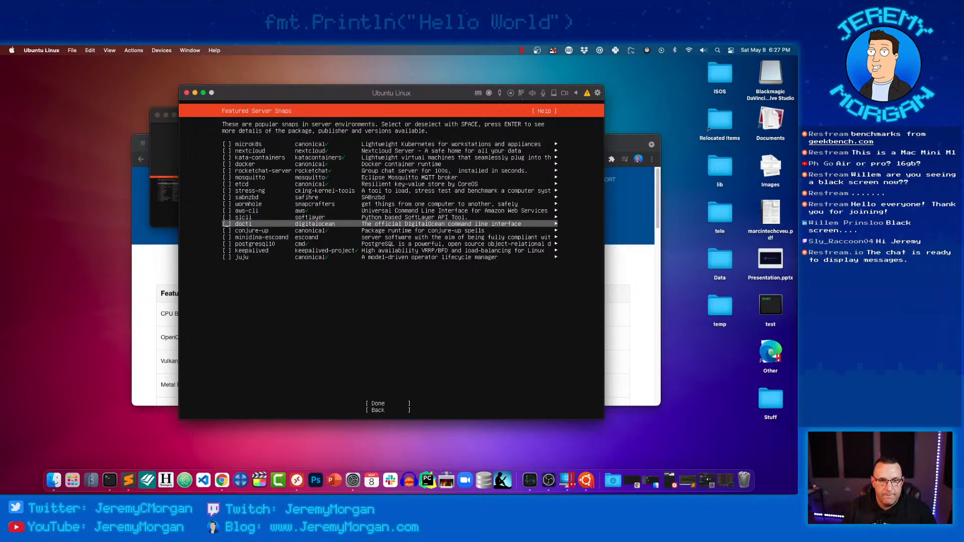
{"action": "key", "text": "Down"}
{"action": "key", "text": "Down"}
{"action": "key", "text": "Down"}
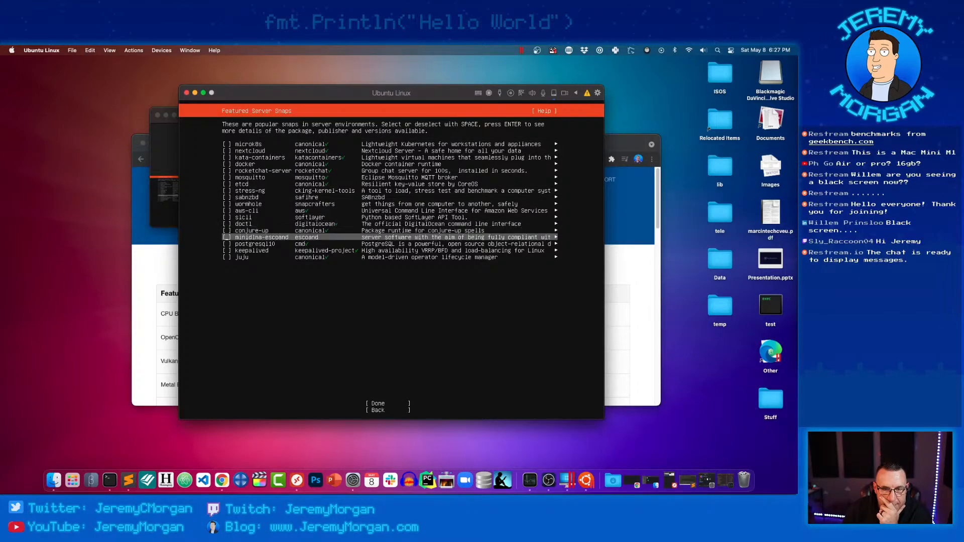
{"action": "key", "text": "Up"}
{"action": "key", "text": "Up"}
{"action": "key", "text": "Up"}
{"action": "key", "text": "Up"}
{"action": "key", "text": "Up"}
{"action": "key", "text": "Up"}
{"action": "key", "text": "Up"}
{"action": "key", "text": "Up"}
{"action": "key", "text": "Up"}
{"action": "key", "text": "Up"}
{"action": "key", "text": "Up"}
{"action": "key", "text": "Up"}
{"action": "key", "text": "Up"}
{"action": "key", "text": "Up"}
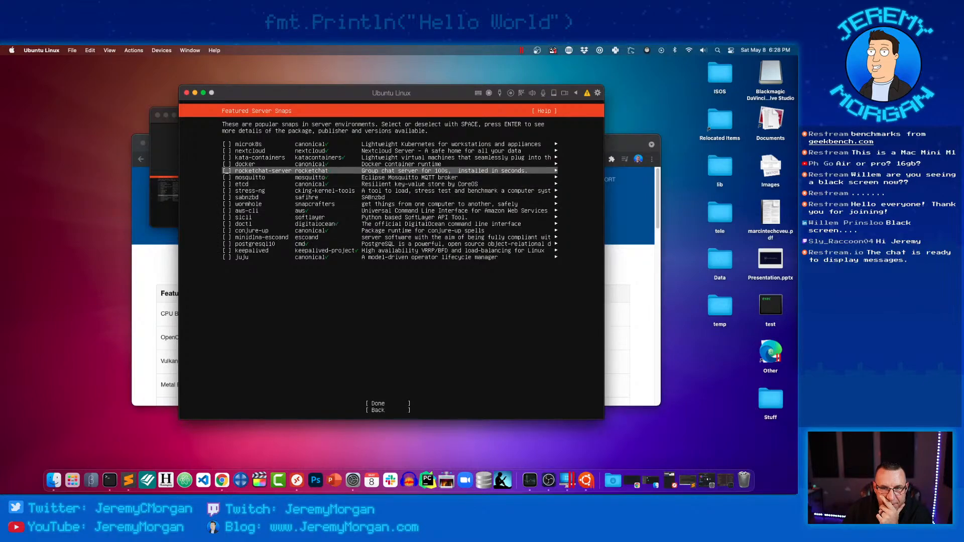
{"action": "key", "text": "Up"}
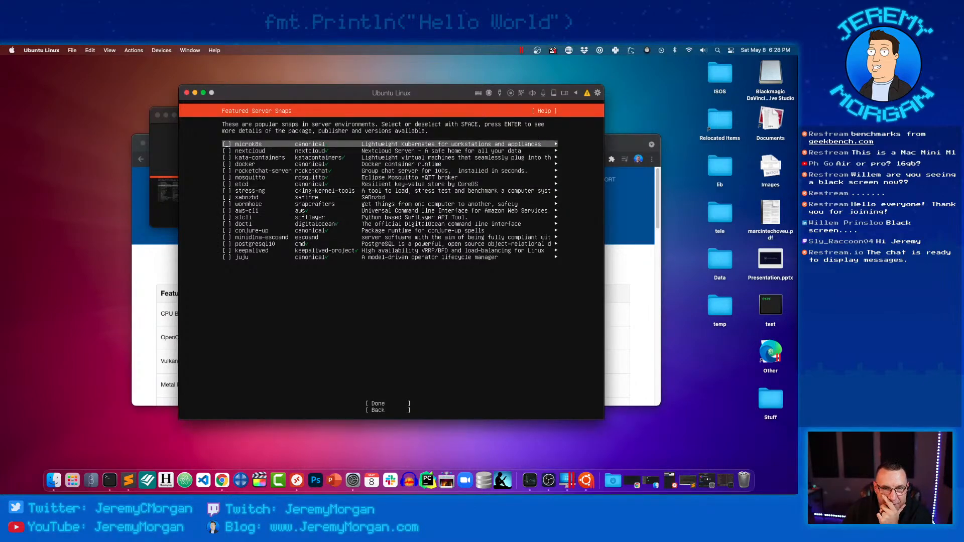
{"action": "key", "text": "Down"}
{"action": "key", "text": "Down"}
{"action": "key", "text": "Down"}
{"action": "key", "text": "space"}
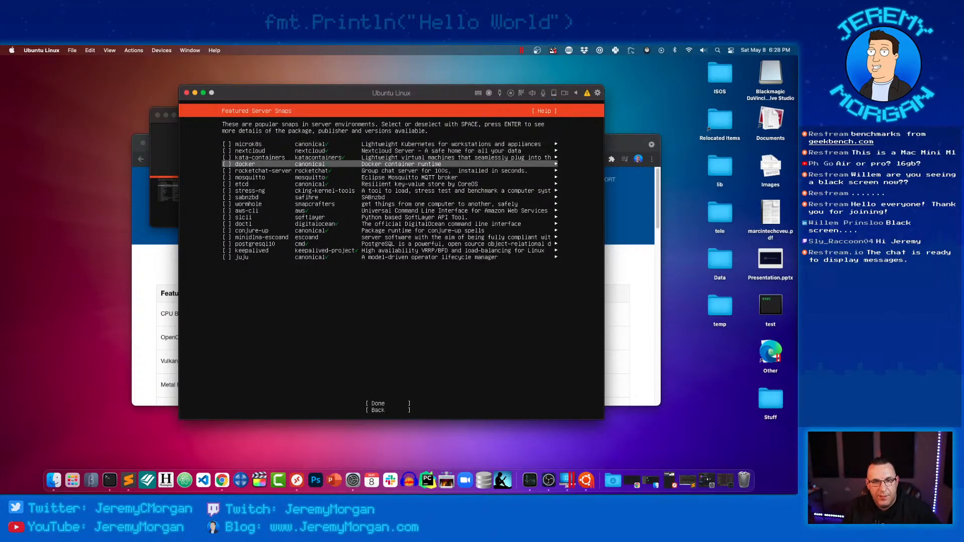
Mark mosquitto, aws-cli and postgresql10, then confirm the snaps to start installing.
{"action": "key", "text": "Down"}
{"action": "key", "text": "Down"}
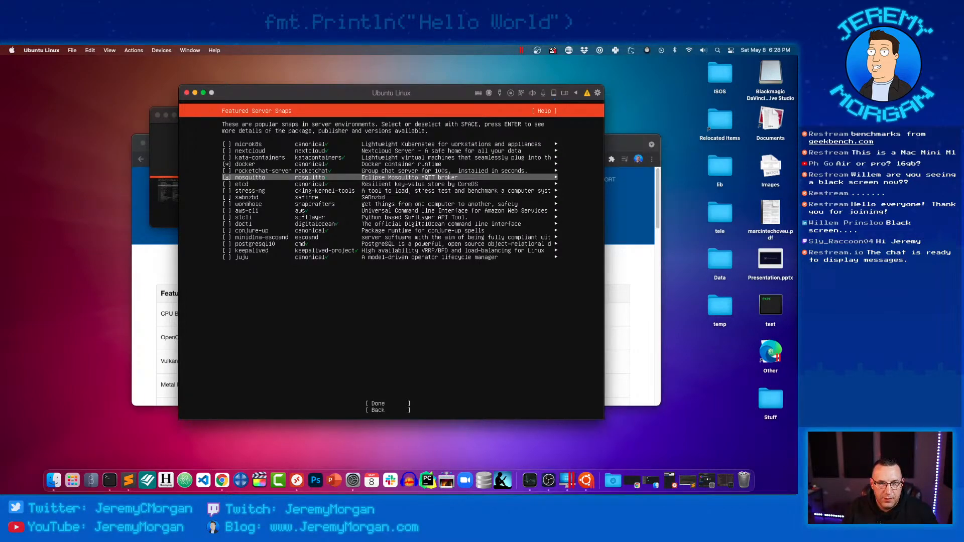
{"action": "key", "text": "Down"}
{"action": "key", "text": "Down"}
{"action": "key", "text": "Down"}
{"action": "key", "text": "Down"}
{"action": "key", "text": "Down"}
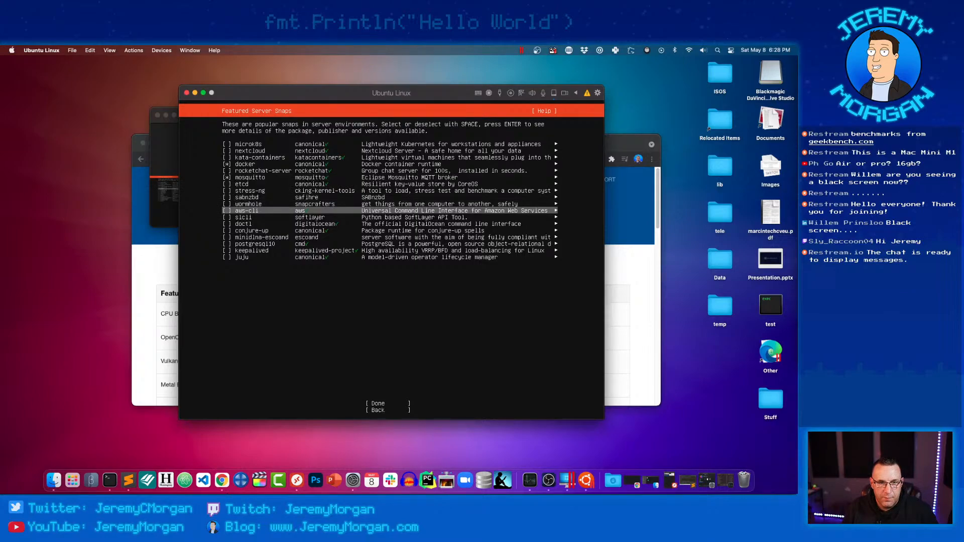
{"action": "key", "text": "Down"}
{"action": "key", "text": "Down"}
{"action": "key", "text": "Down"}
{"action": "key", "text": "Down"}
{"action": "key", "text": "Down"}
{"action": "key", "text": "Down"}
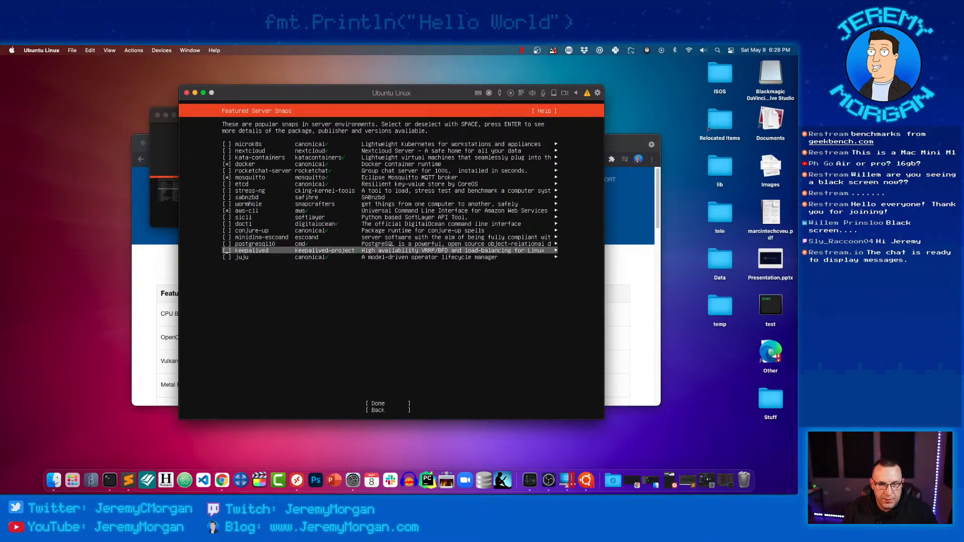
{"action": "key", "text": "Up"}
{"action": "key", "text": "space"}
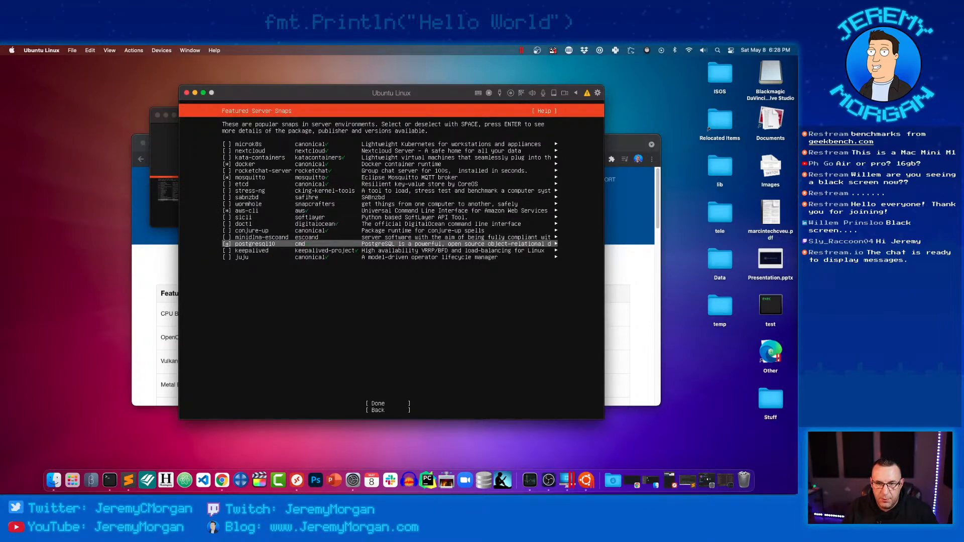
{"action": "key", "text": "Down"}
{"action": "key", "text": "Down"}
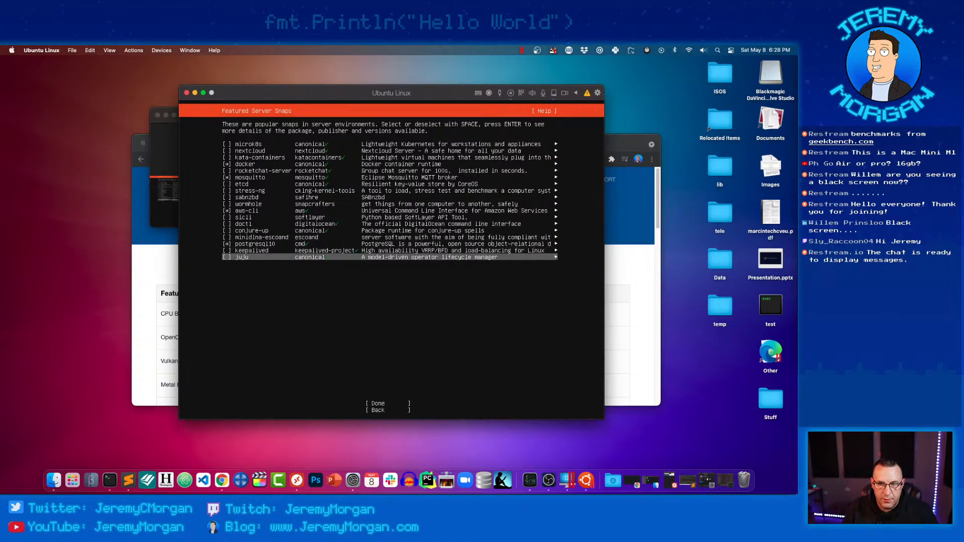
{"action": "key", "text": "Tab"}
{"action": "key", "text": "Return"}
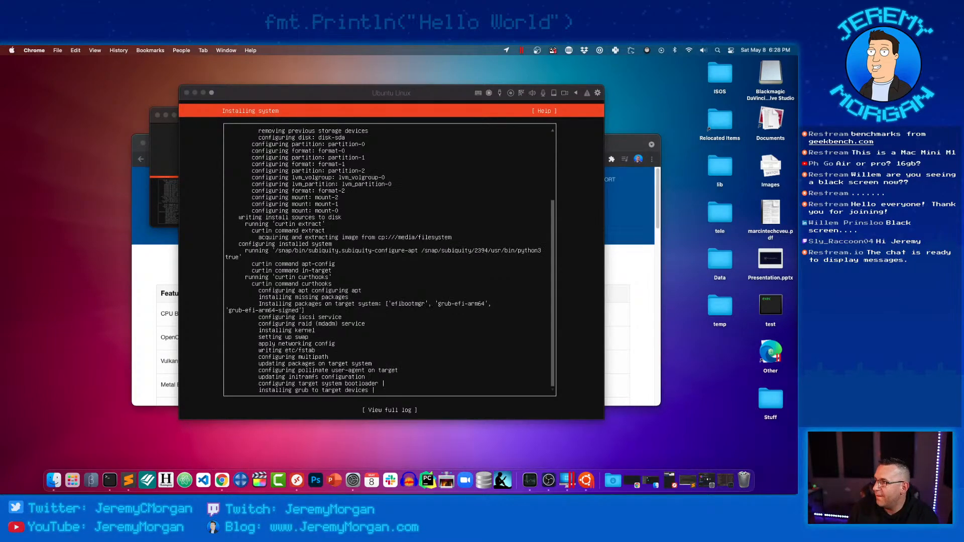
Switch between apps while the installation runs until it reports Install complete.
{"action": "key", "text": "super+Tab"}
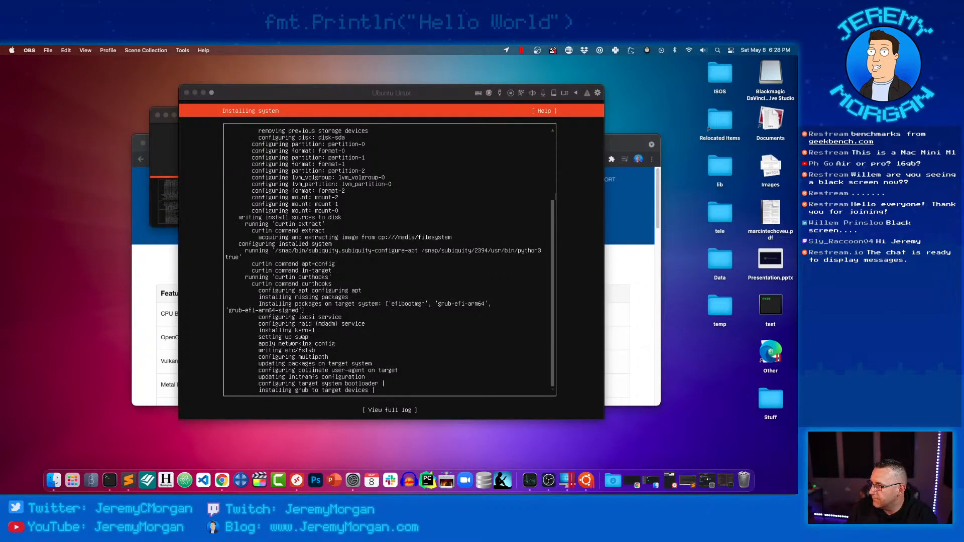
{"action": "key", "text": "super+Tab"}
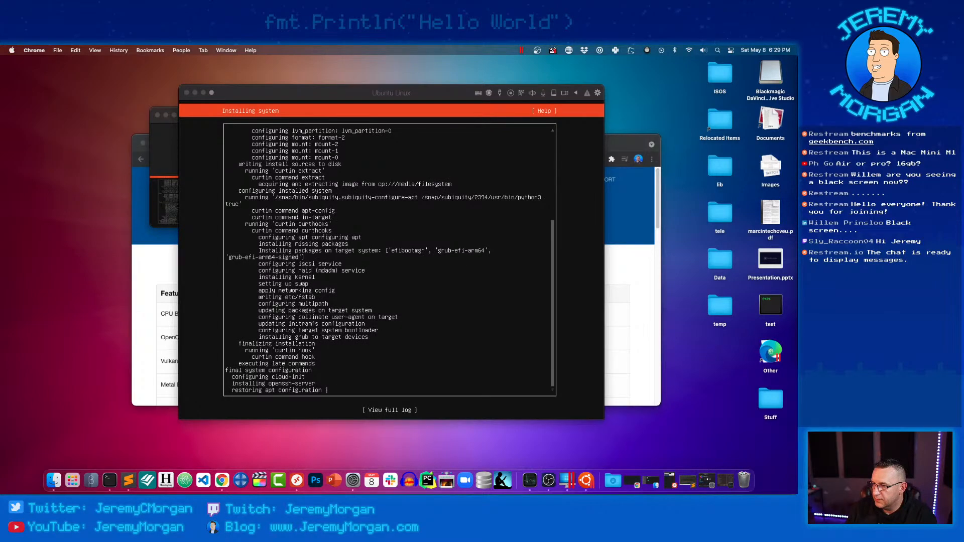
{"action": "key", "text": "super+Tab"}
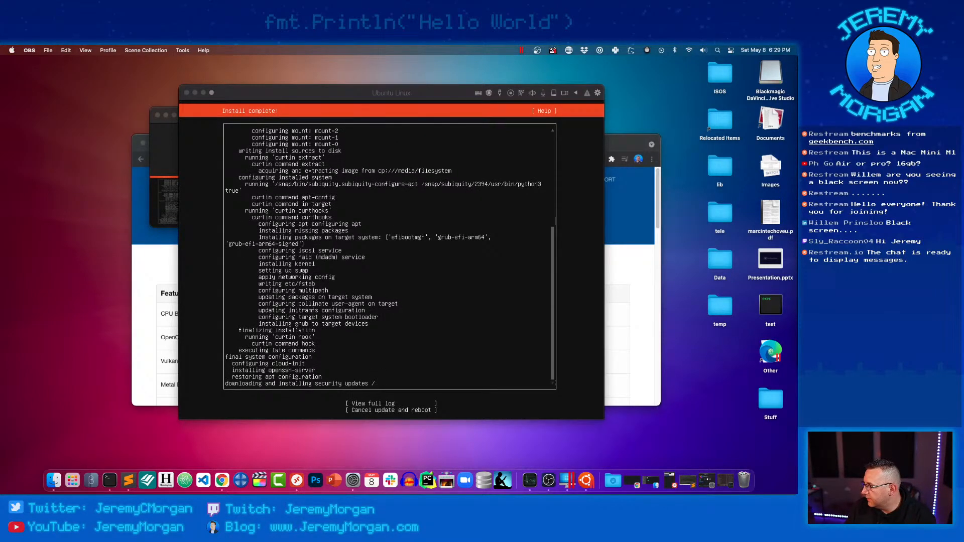
Move the Geekbench browser window aside and bring the Ubuntu installer forward while security updates finish.
{"action": "key", "text": "super+Tab"}
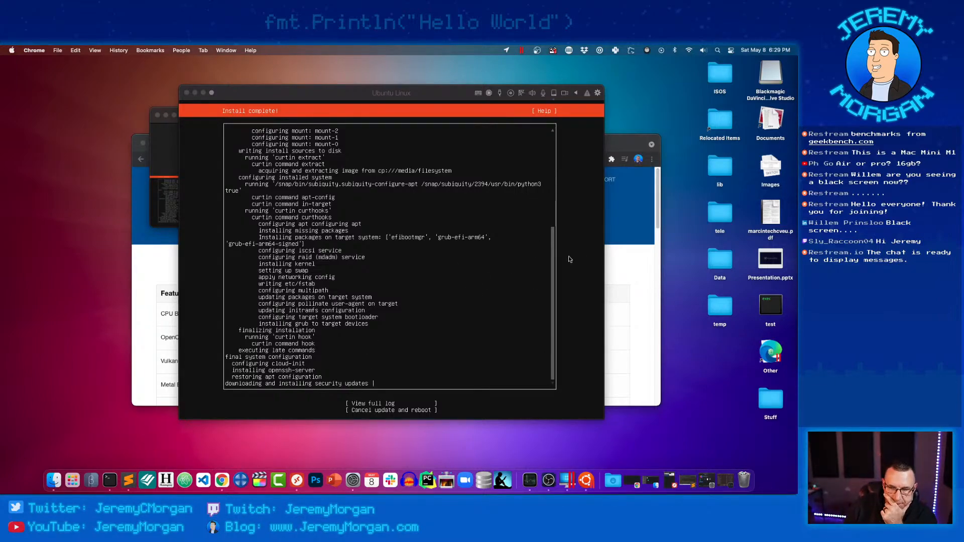
{"action": "left_click", "coordinate": [609, 143]}
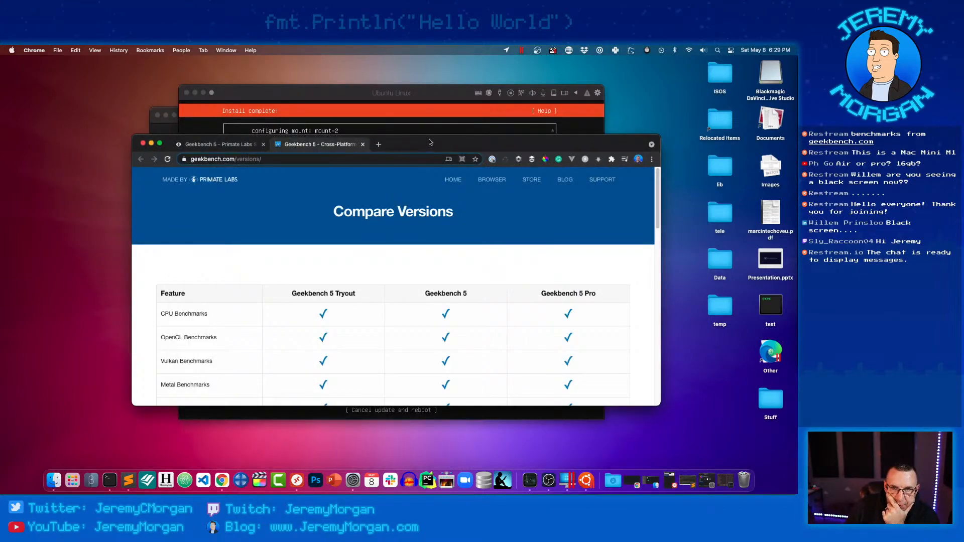
{"action": "left_click_drag", "start_coordinate": [429, 142], "coordinate": [421, 170]}
{"action": "left_click", "coordinate": [401, 101]}
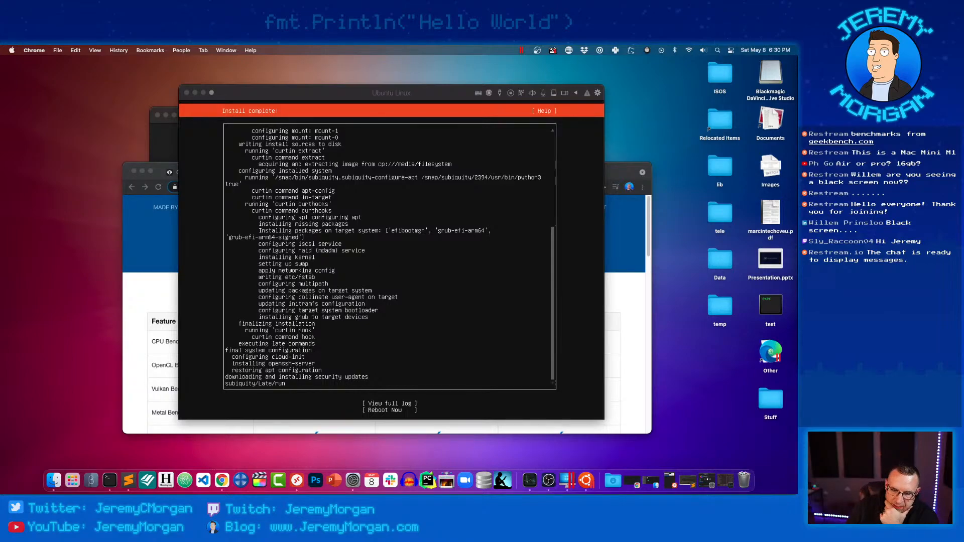
{"action": "left_click_drag", "start_coordinate": [359, 91], "coordinate": [357, 95]}
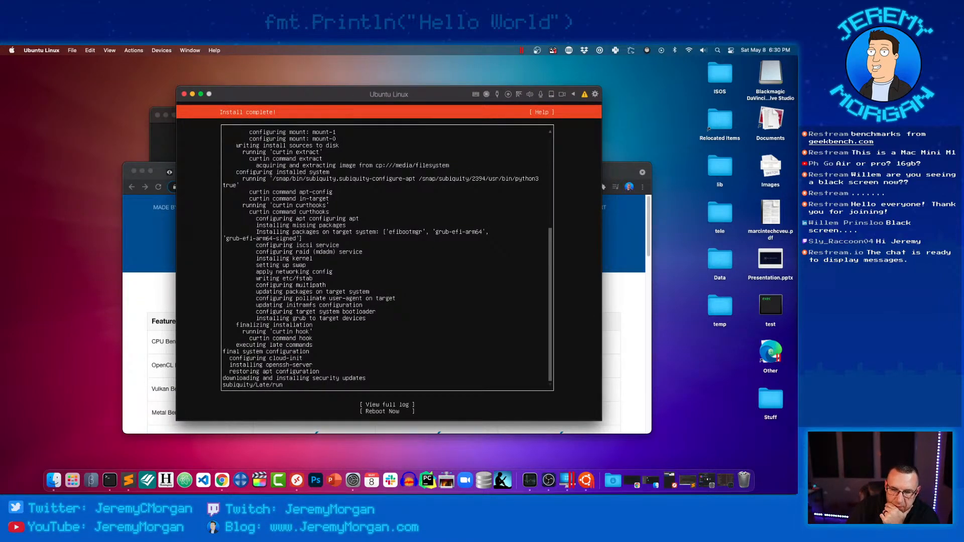
Choose Reboot Now in the installer and continue past the remove-installation-medium prompt.
{"action": "key", "text": "Tab"}
{"action": "key", "text": "Tab"}
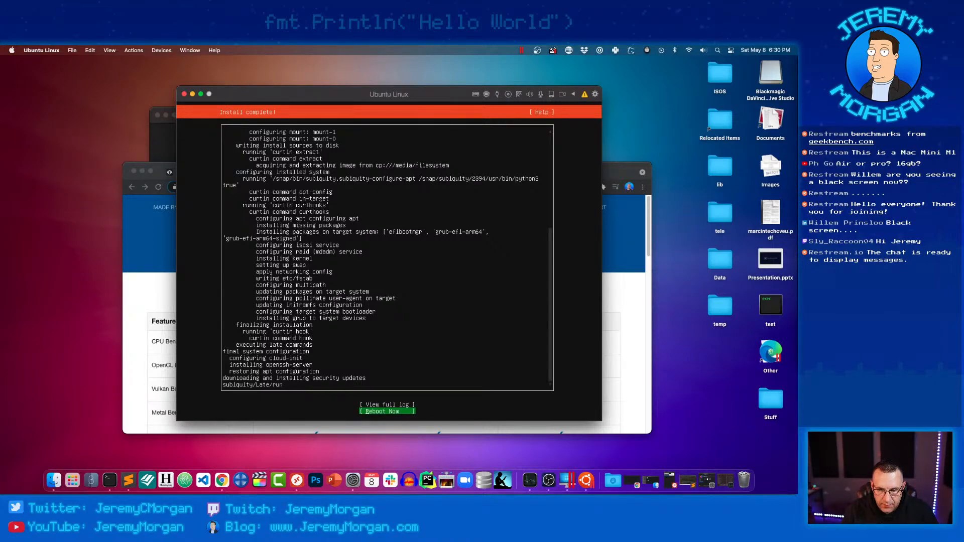
{"action": "key", "text": "Return"}
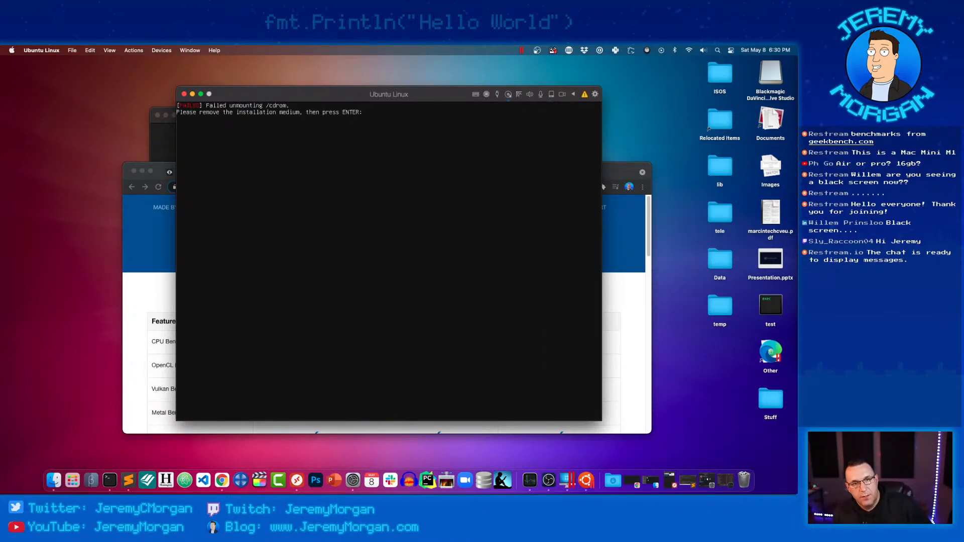
{"action": "key", "text": "Return"}
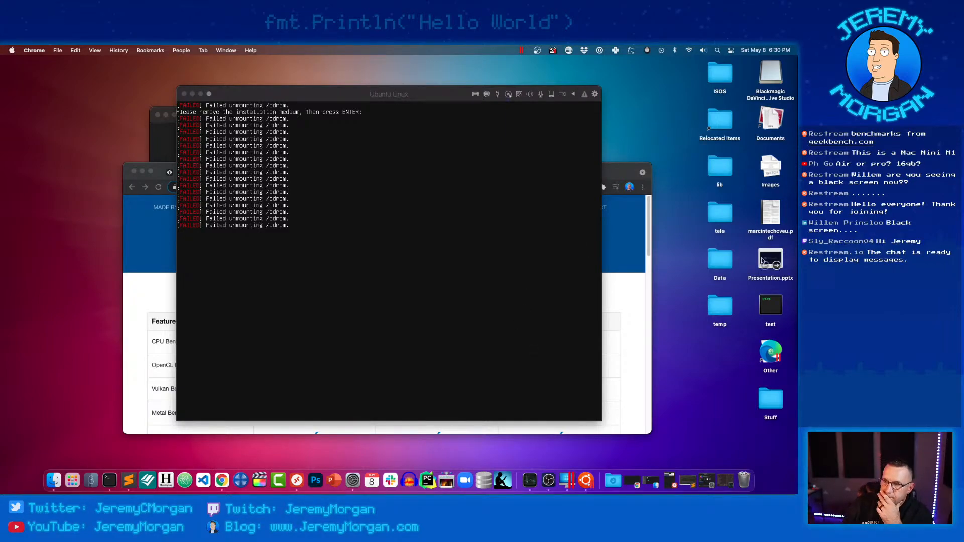
Move the browser down to uncover the Ubuntu VM window, then bring up Parallels Control Center.
{"action": "left_click", "coordinate": [323, 264]}
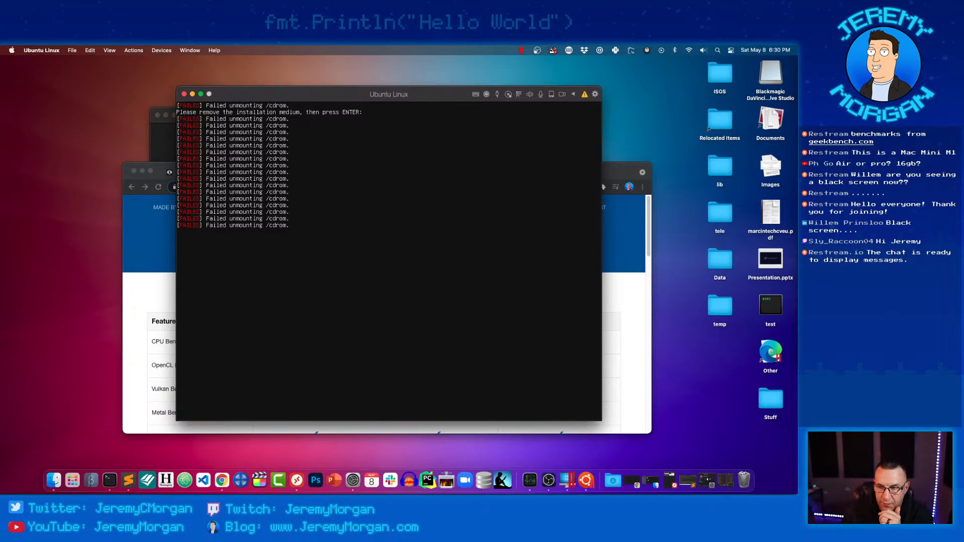
{"action": "left_click", "coordinate": [621, 177]}
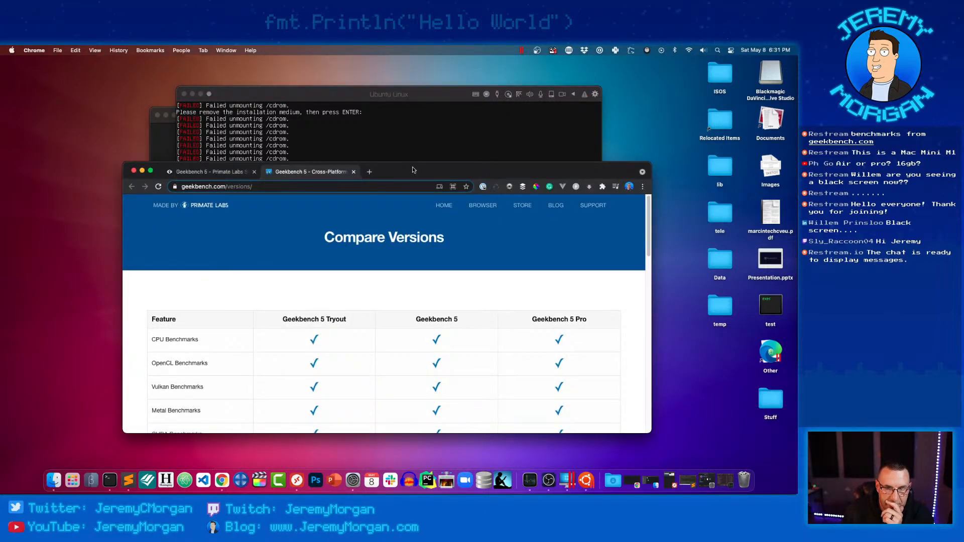
{"action": "left_click_drag", "start_coordinate": [412, 171], "coordinate": [402, 217]}
{"action": "left_click", "coordinate": [358, 109]}
{"action": "left_click_drag", "start_coordinate": [359, 95], "coordinate": [369, 84]}
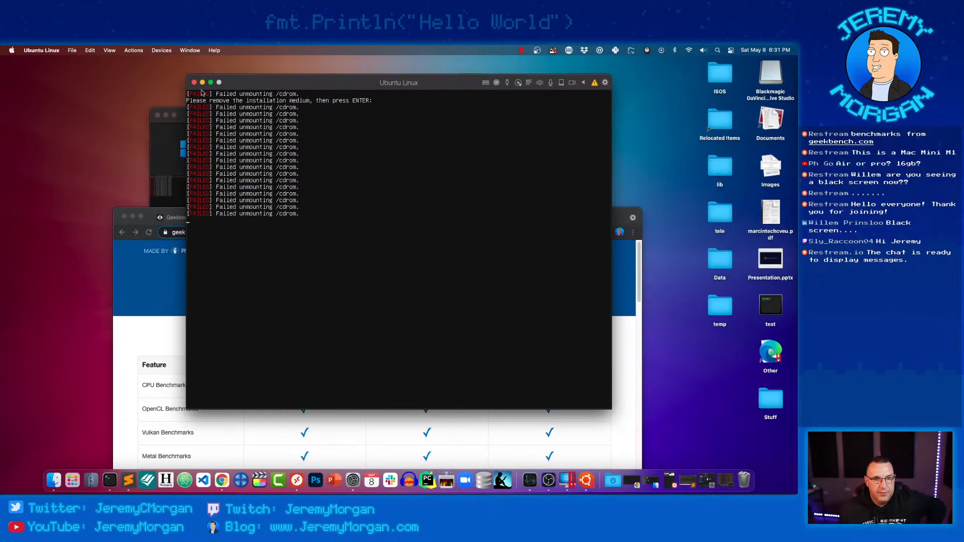
{"action": "left_click", "coordinate": [183, 121]}
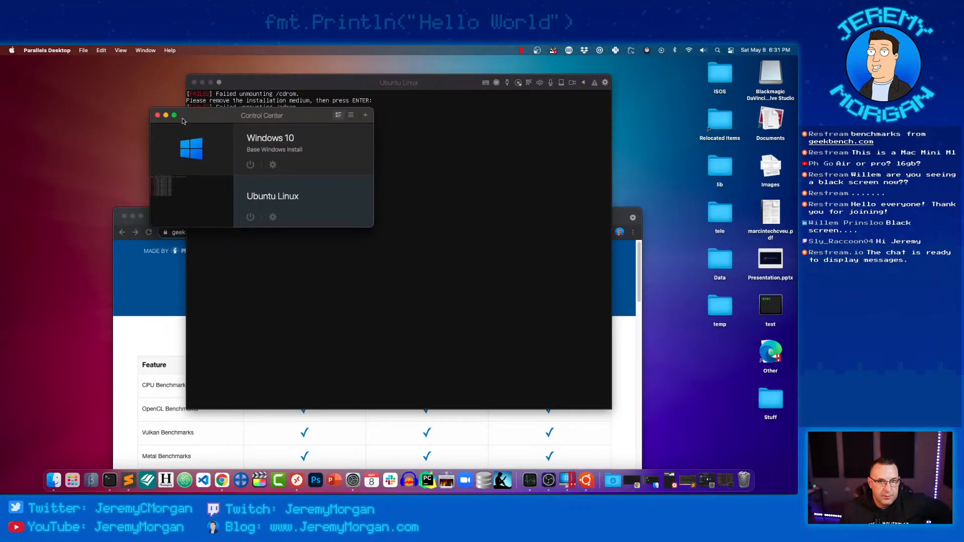
Close the Ubuntu VM window, use its power button in Control Center, then close the window again.
{"action": "left_click", "coordinate": [451, 150]}
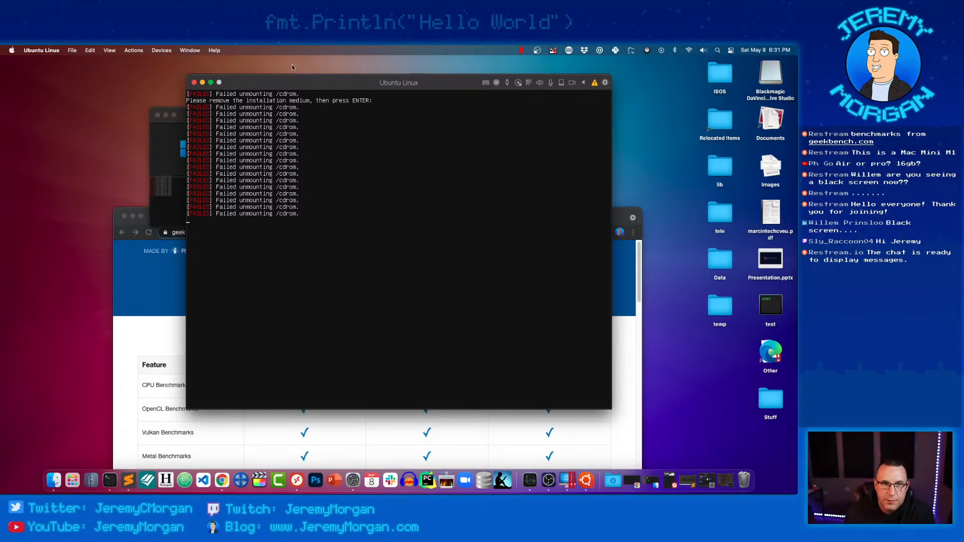
{"action": "left_click", "coordinate": [194, 83]}
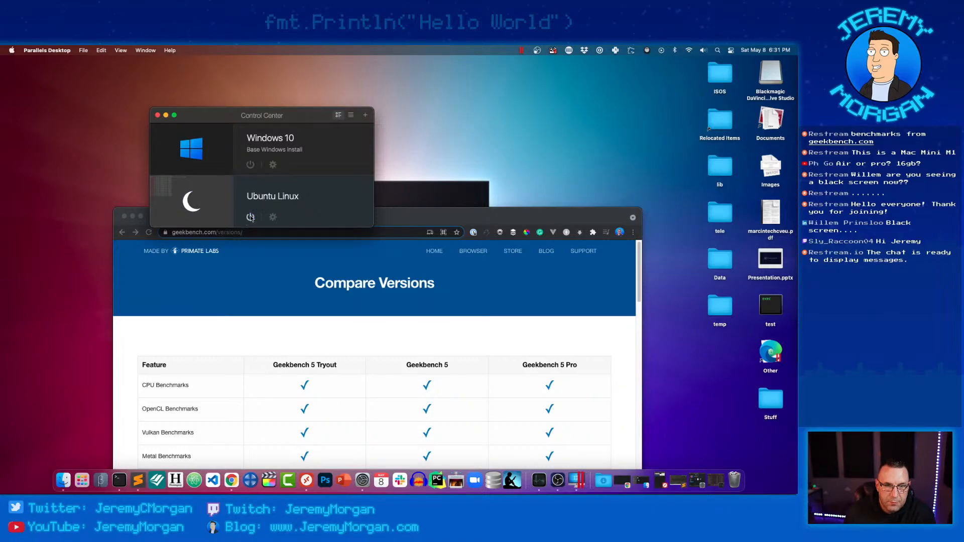
{"action": "left_click", "coordinate": [250, 217]}
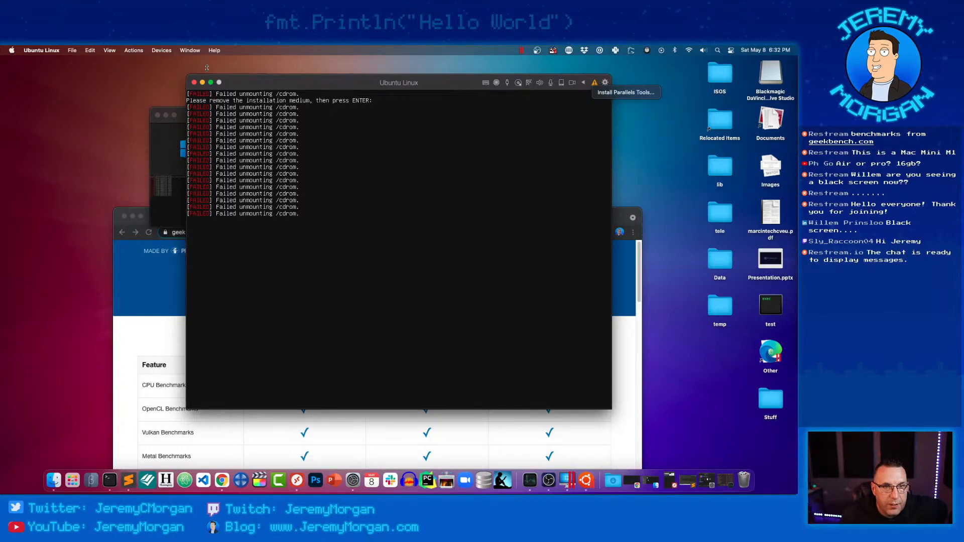
{"action": "left_click", "coordinate": [193, 82]}
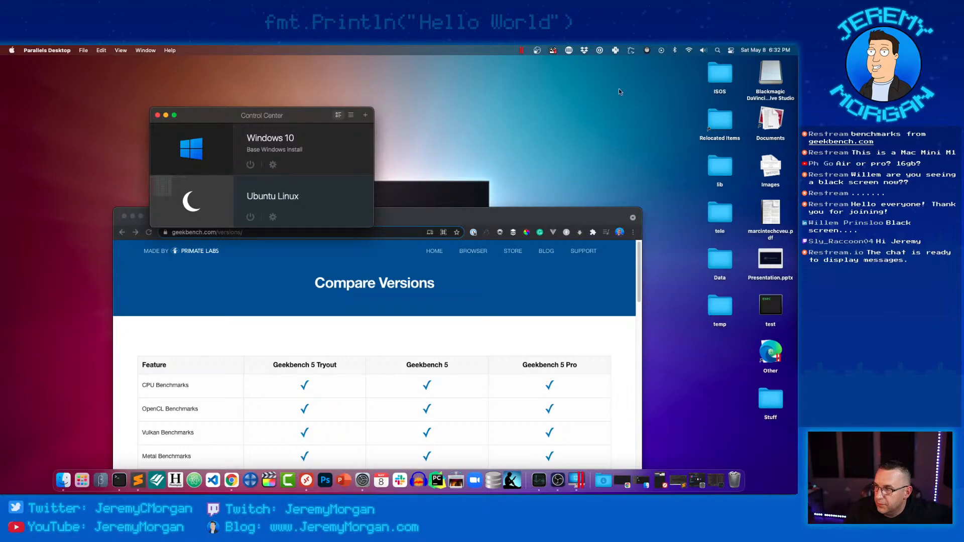
{"action": "key", "text": "super+Tab"}
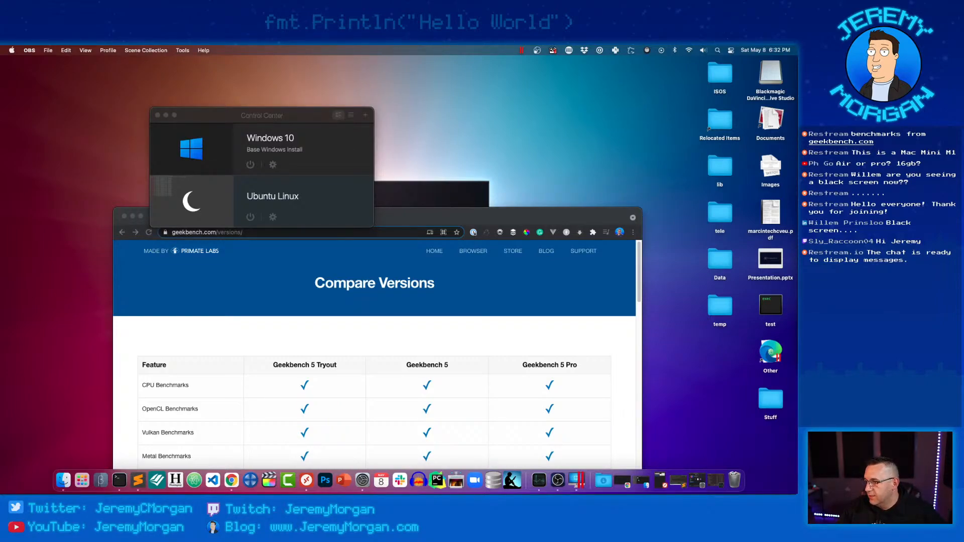